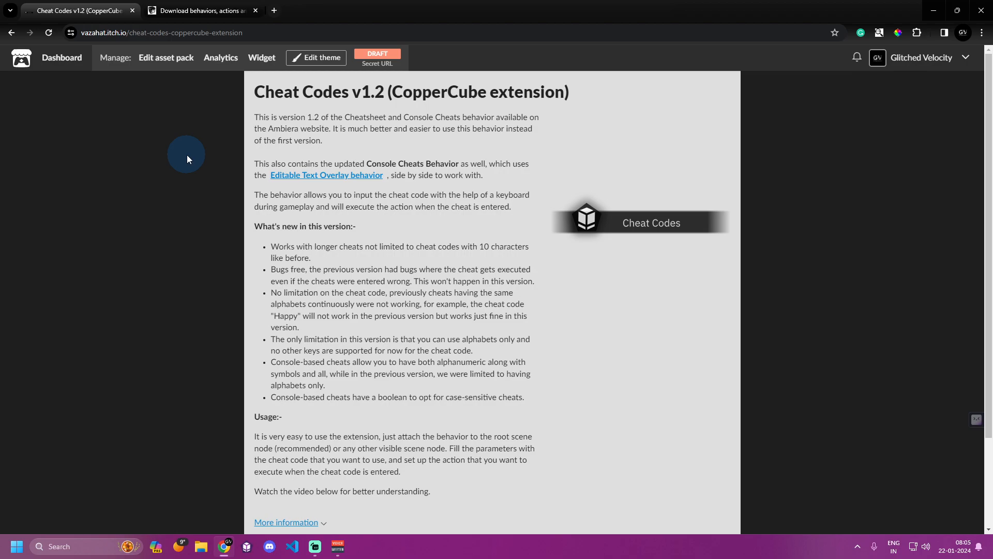
Look through the CopperCube extensions download page down to the Cheat behaviors entry in the behaviors table
click(202, 12)
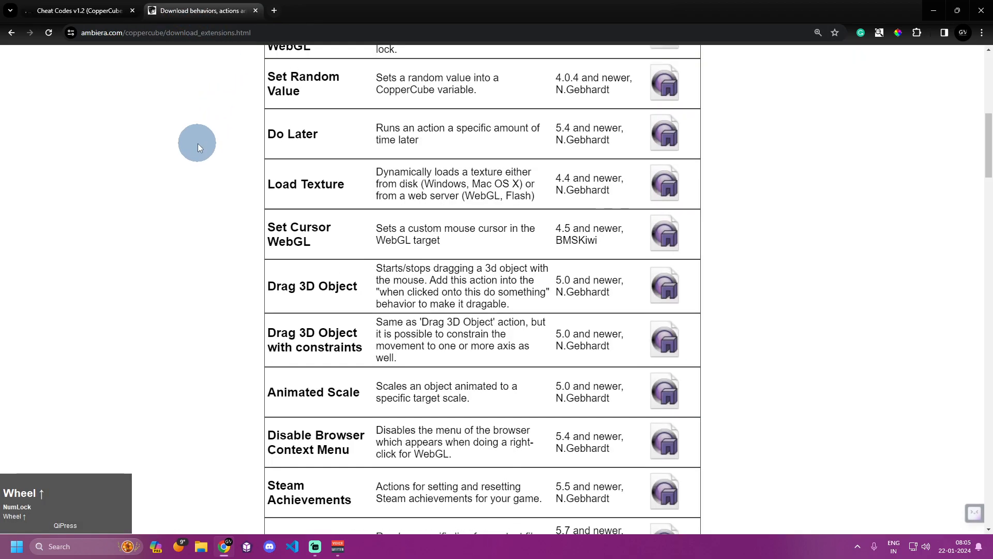
scroll(198, 143, up, 8)
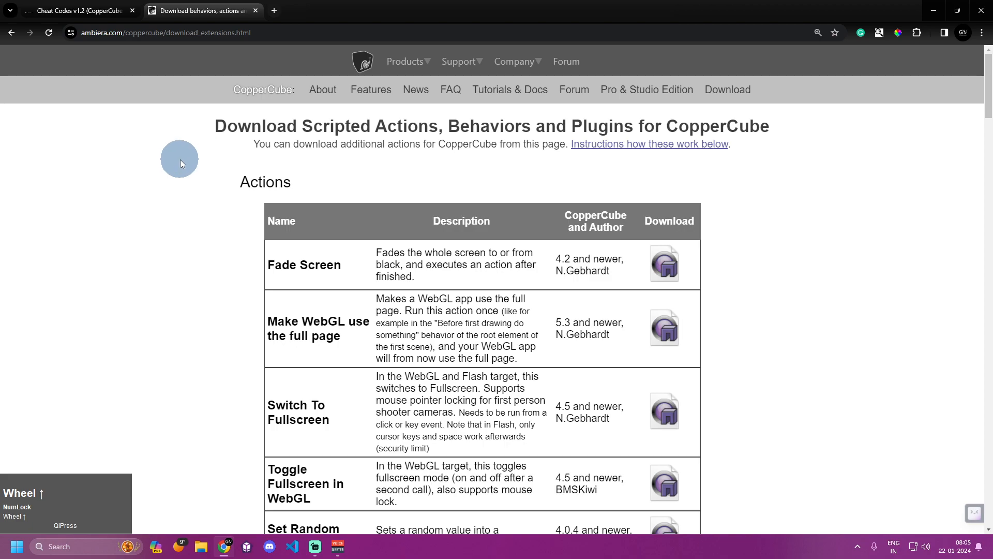
scroll(210, 206, down, 5)
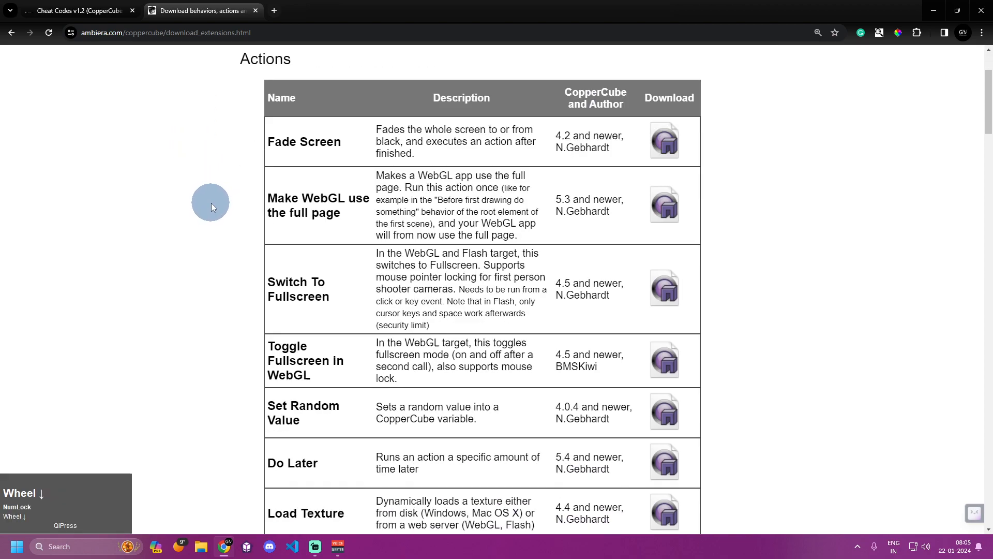
scroll(211, 203, down, 14)
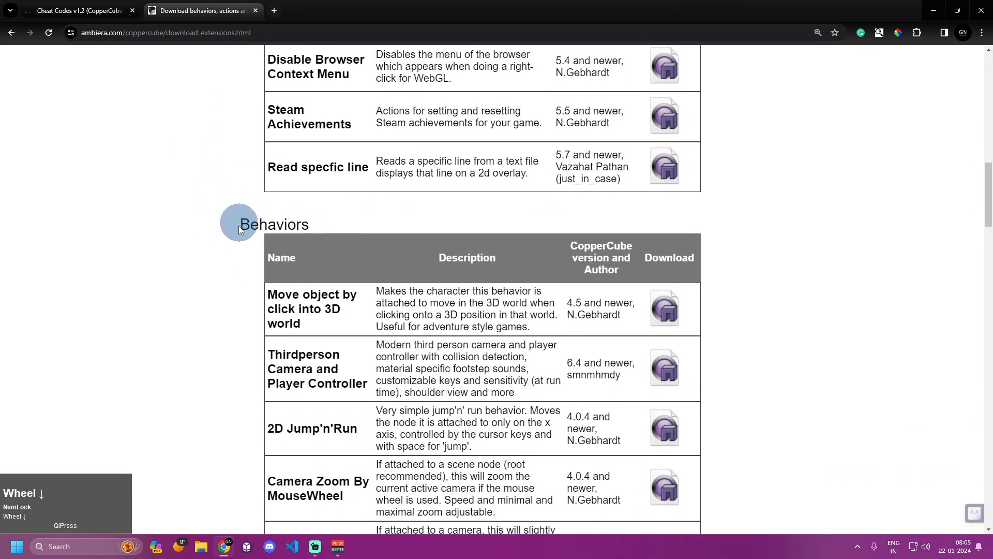
scroll(252, 215, down, 6)
scroll(356, 263, down, 6)
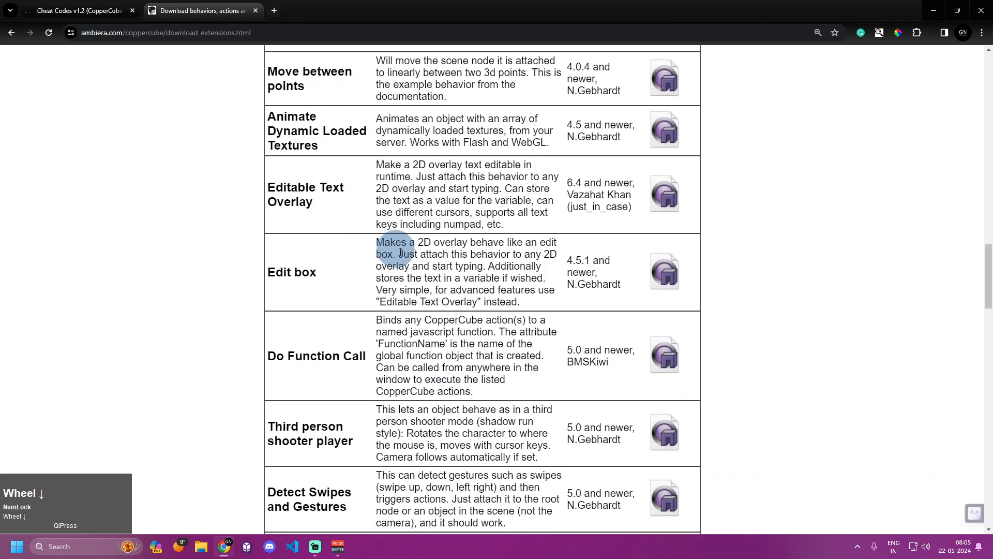
scroll(310, 336, down, 4)
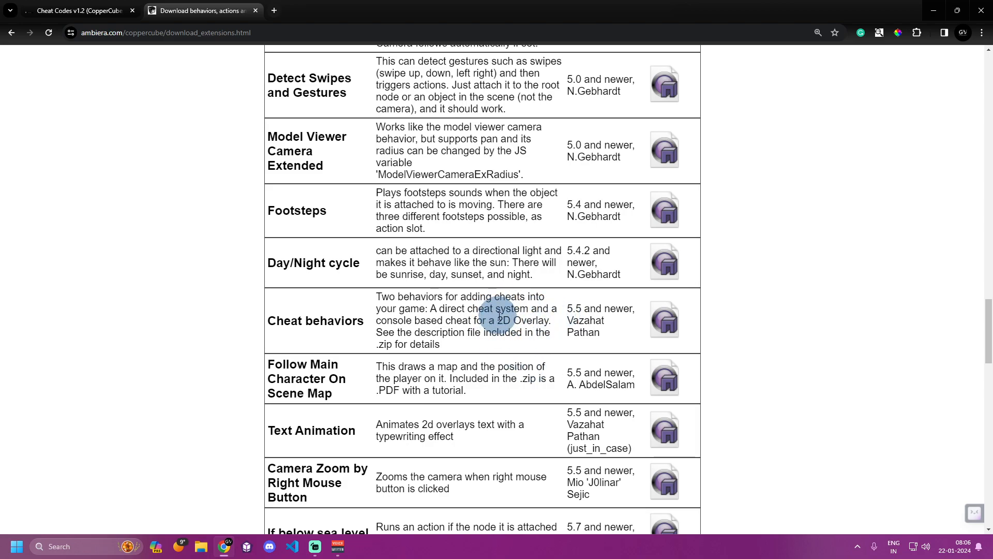
Return to the Cheat Codes v1.2 extension page and open its linked Editable Text Overlay behavior page
click(95, 10)
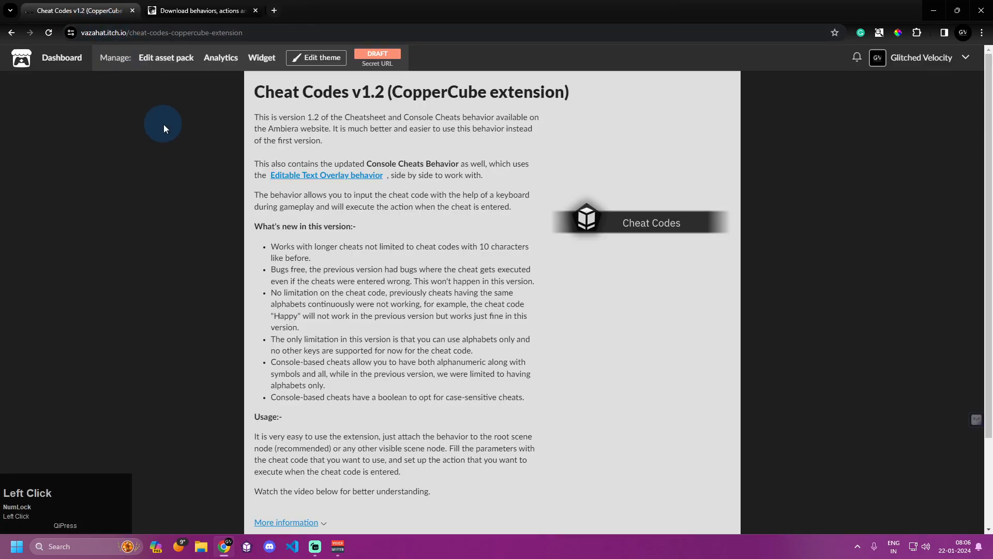
scroll(198, 251, up, 1)
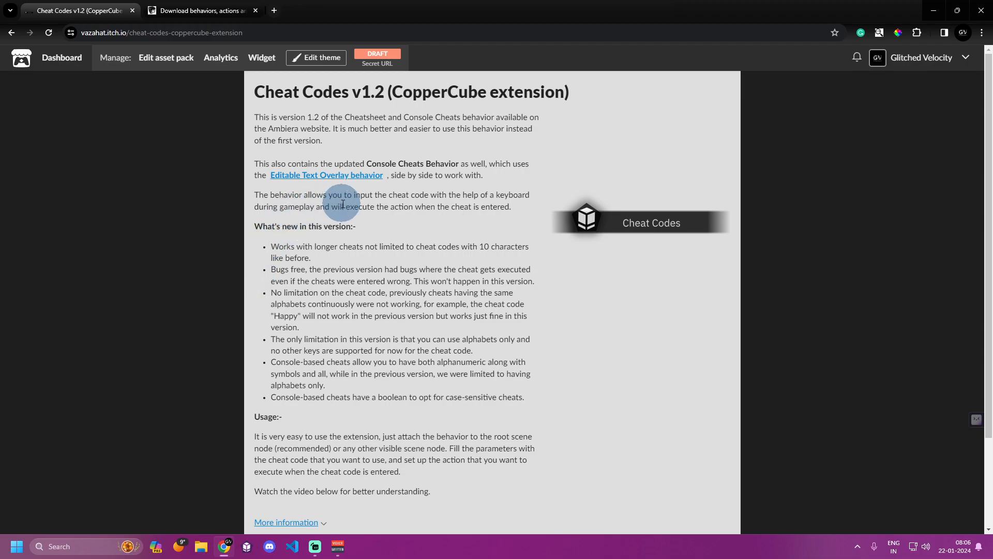
click(304, 178)
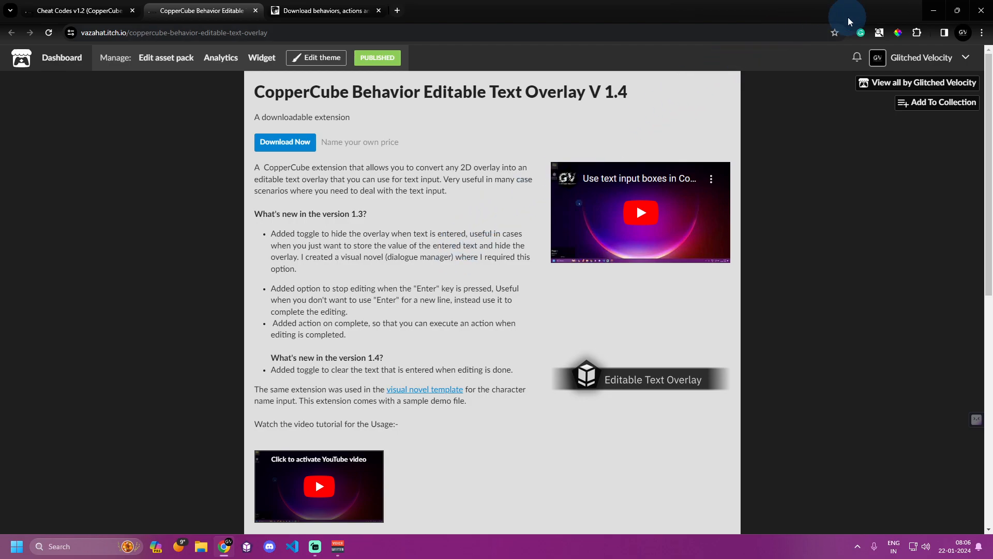
Switch from the browser to CopperCube and create a new 3D app
click(932, 11)
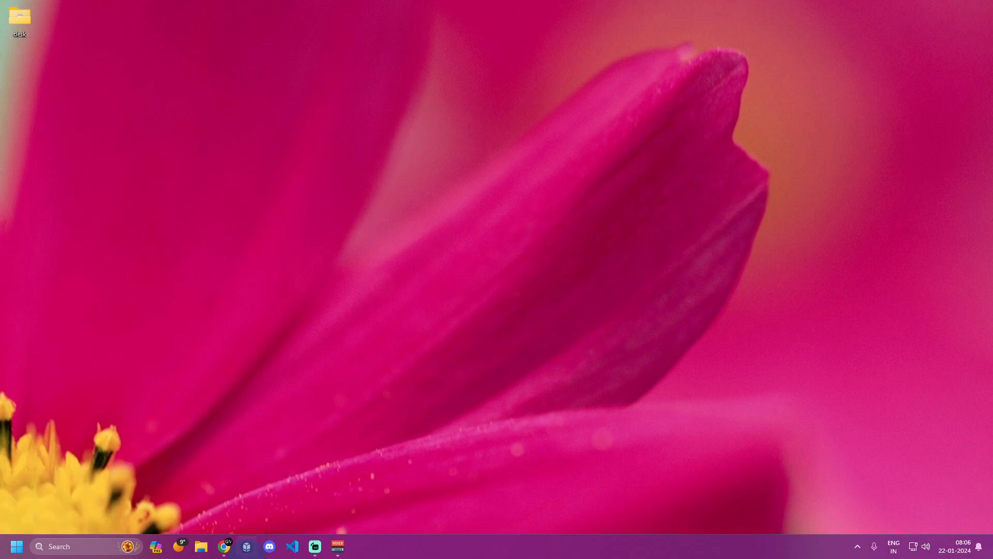
click(247, 548)
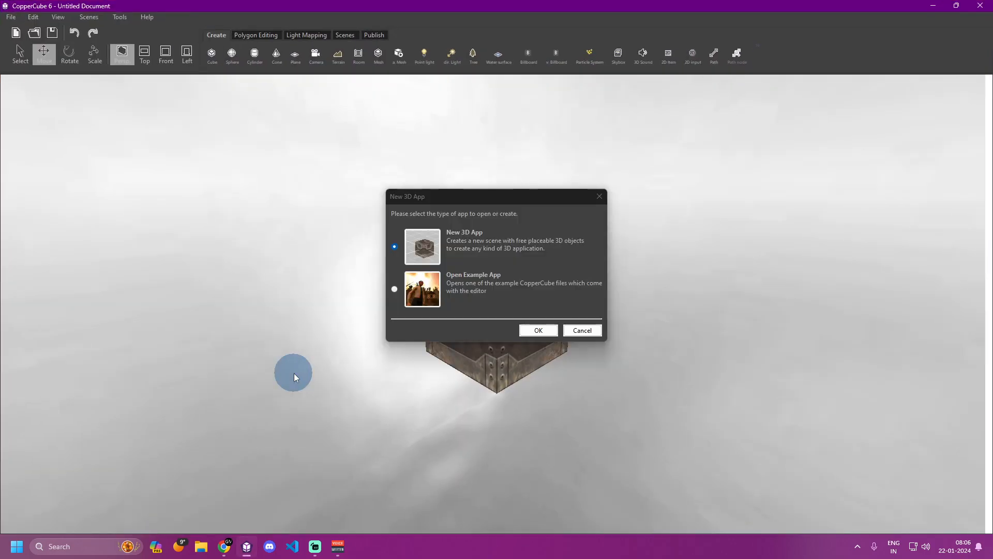
click(549, 330)
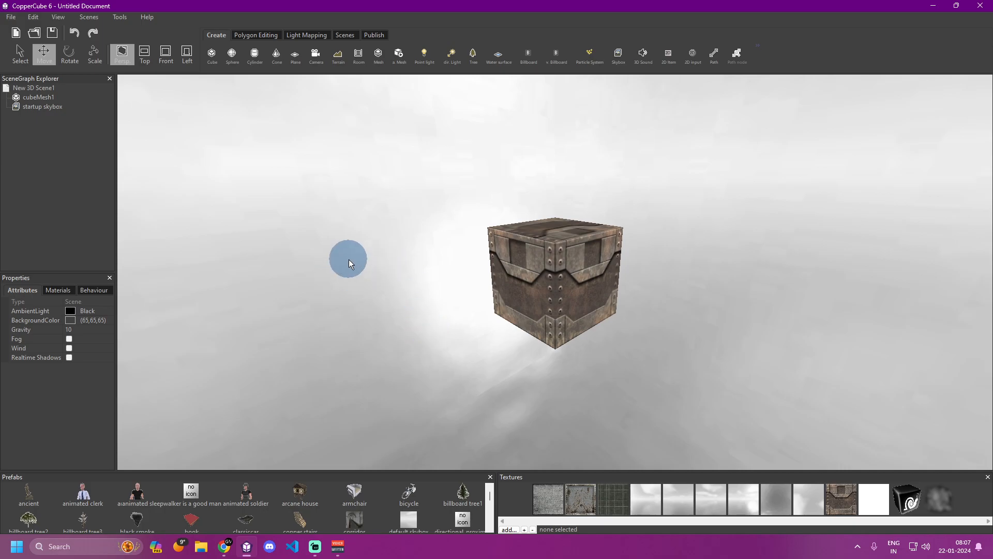
Attach the scripted behavior Add Cheat Codes v1.2 to the root scene node New 3D Scene1
click(47, 89)
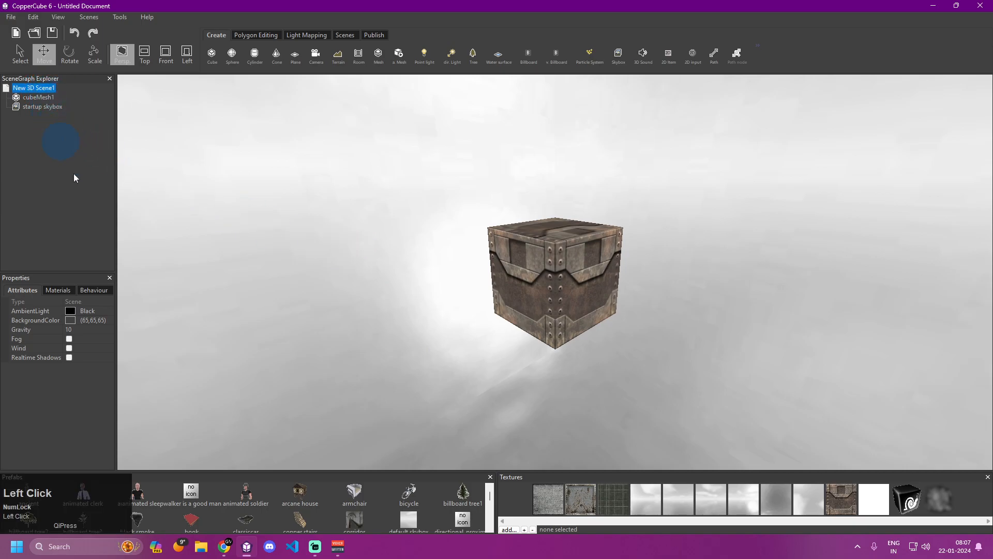
click(94, 285)
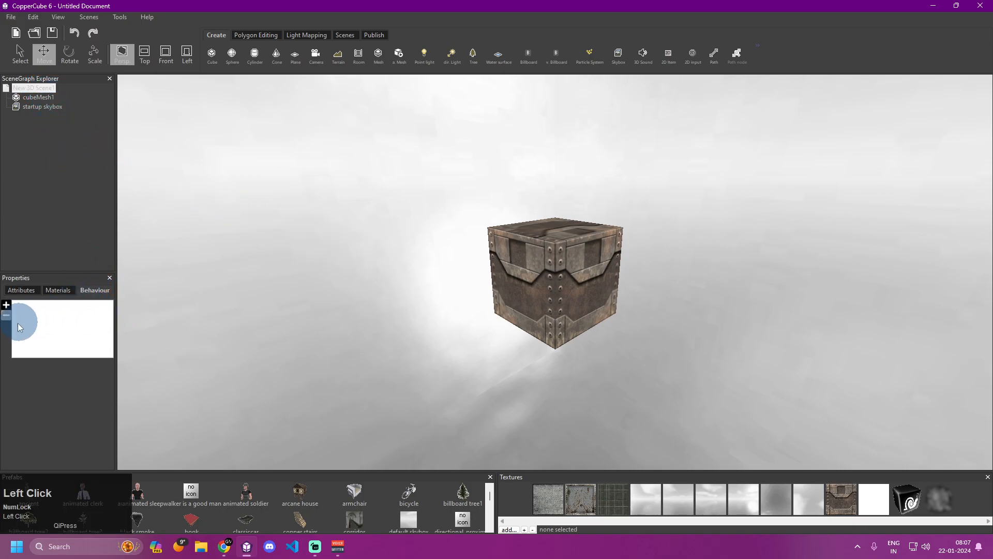
click(6, 304)
mouse_move(35, 336)
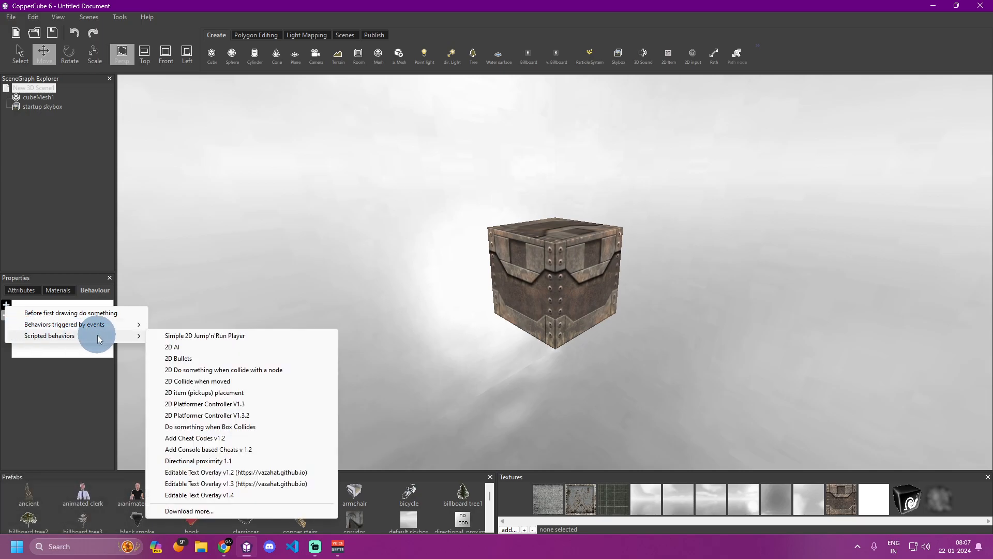
click(203, 444)
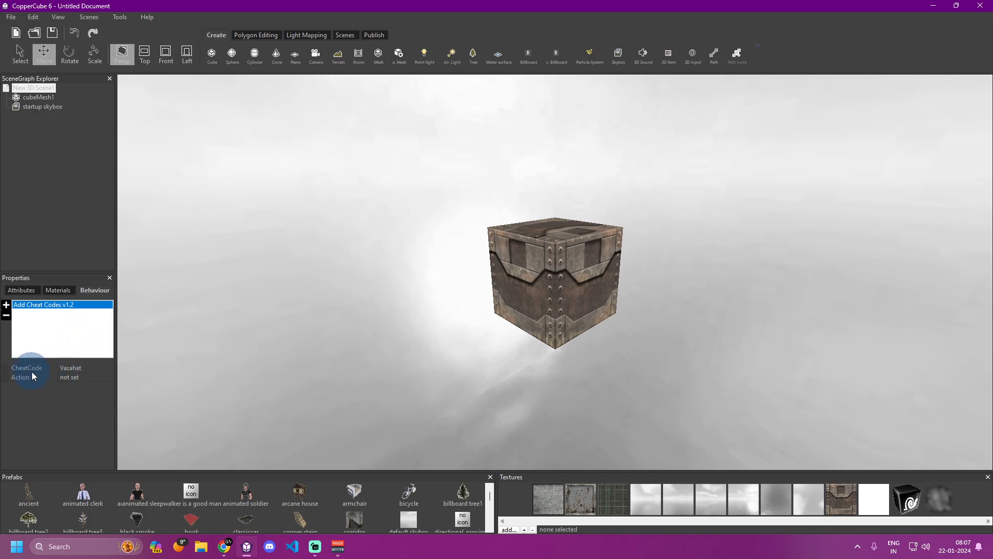
Set the behavior's cheat code to Subscribe
click(88, 369)
text(Su)
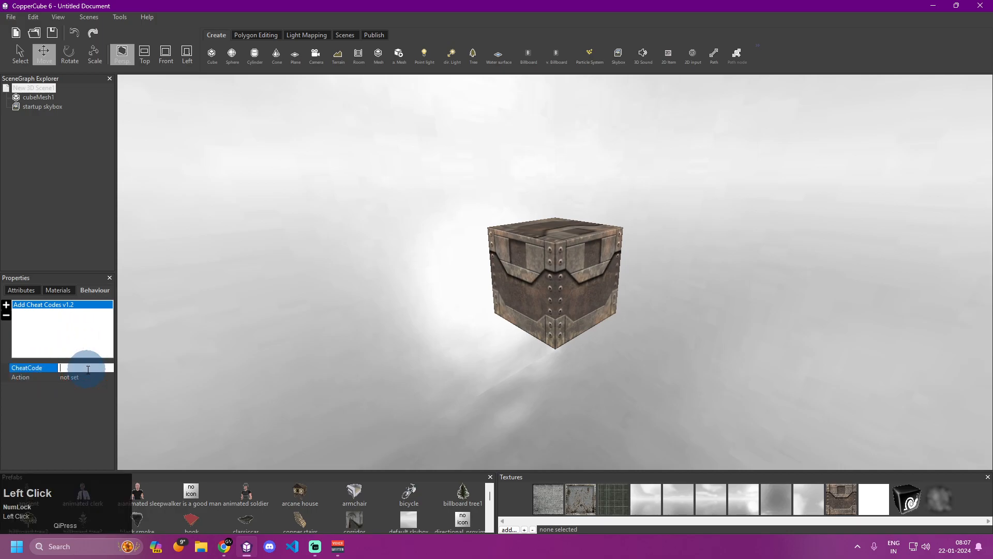
text(bscribe)
click(64, 405)
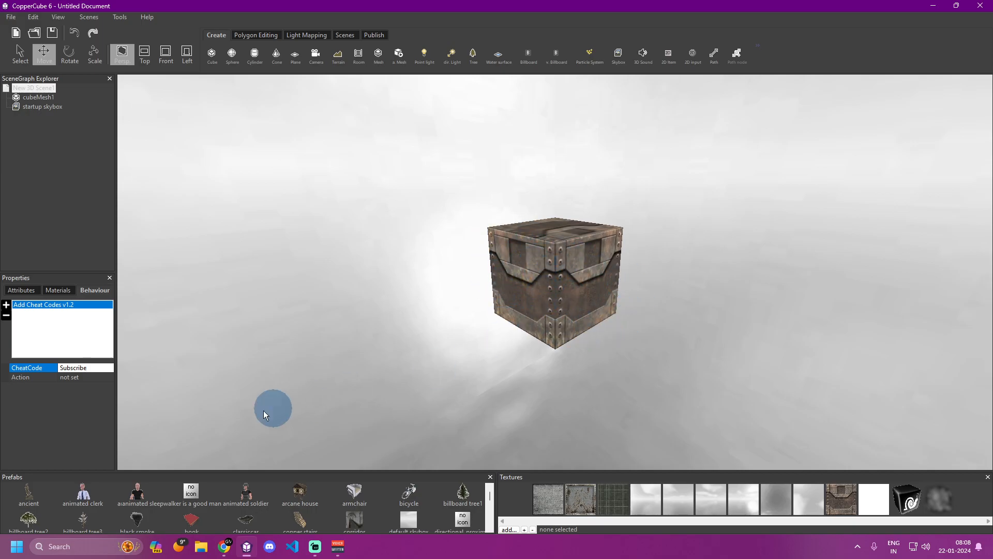
Select the metalpanel.jpg texture and add a Change a texture action to the Subscribe cheat code
click(580, 489)
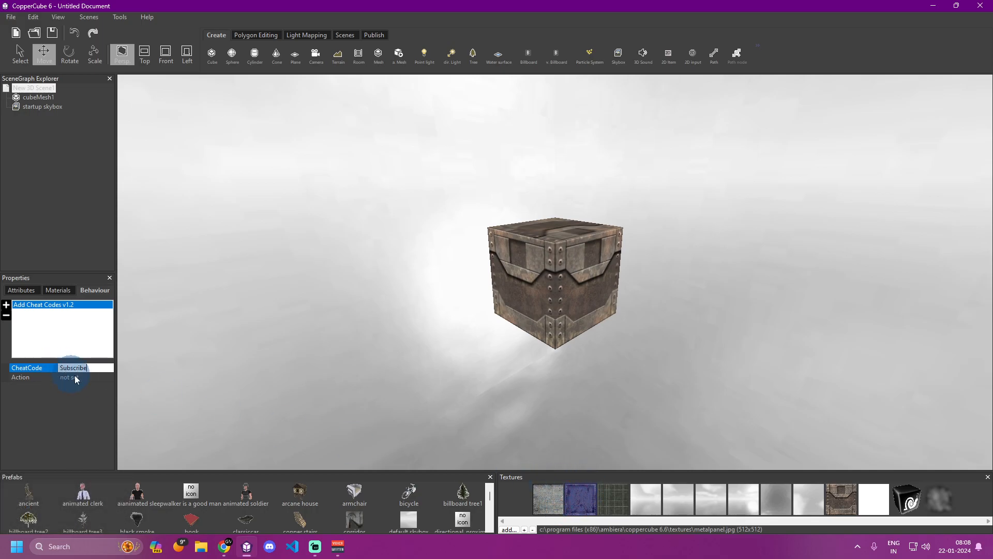
click(100, 381)
click(78, 378)
click(109, 377)
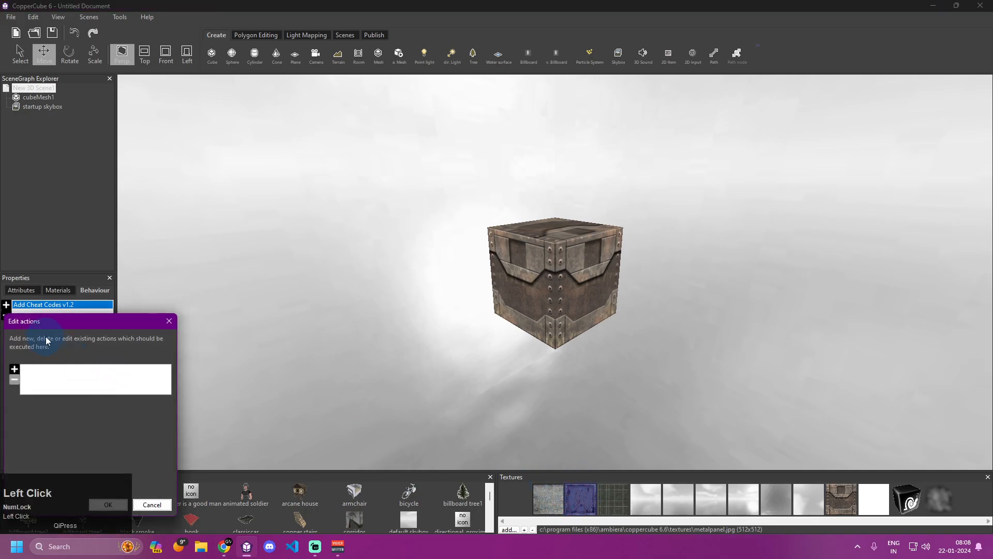
drag(48, 322, 49, 154)
click(34, 202)
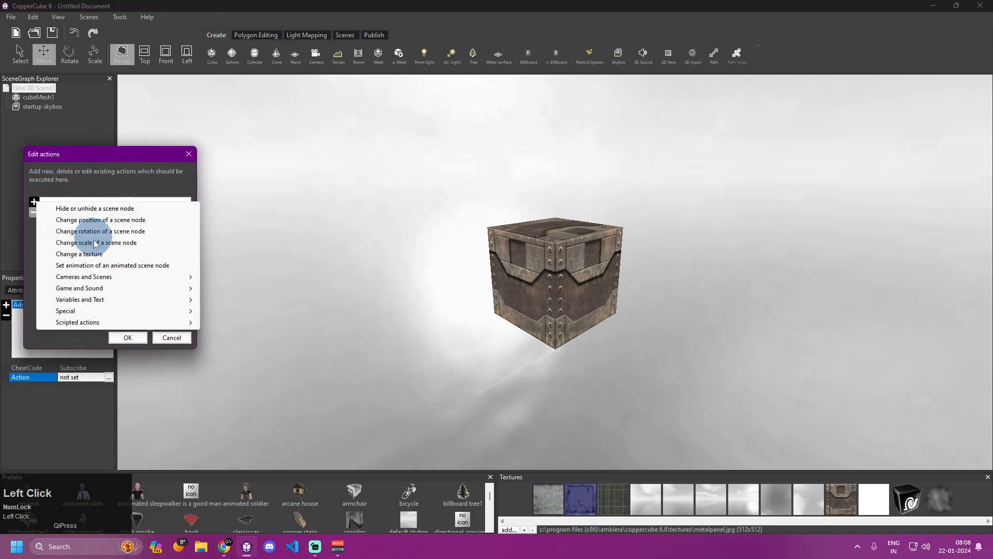
click(100, 253)
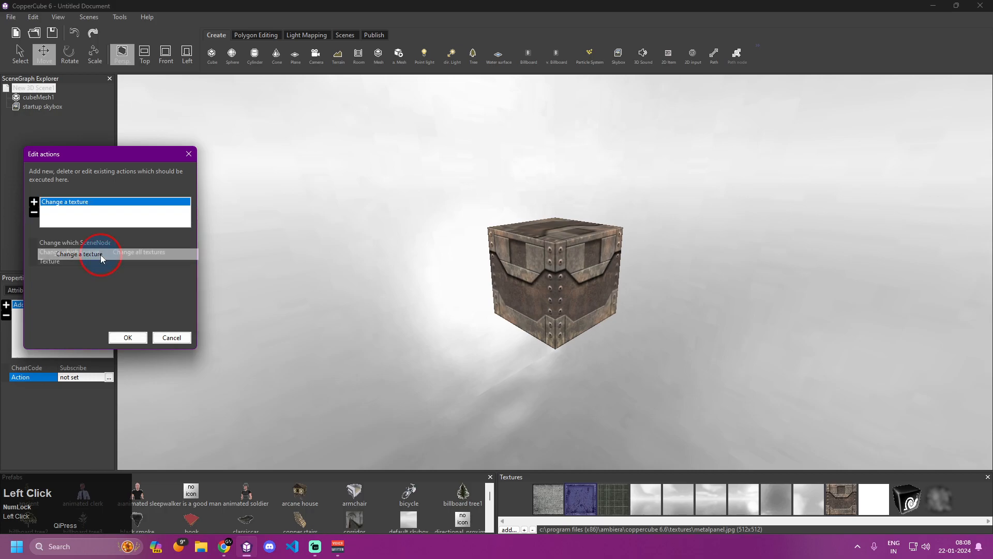
Target the texture change at cubeMesh1, assign the metalpanel.jpg texture, and confirm the action
click(150, 243)
click(126, 262)
click(104, 223)
click(150, 352)
click(159, 261)
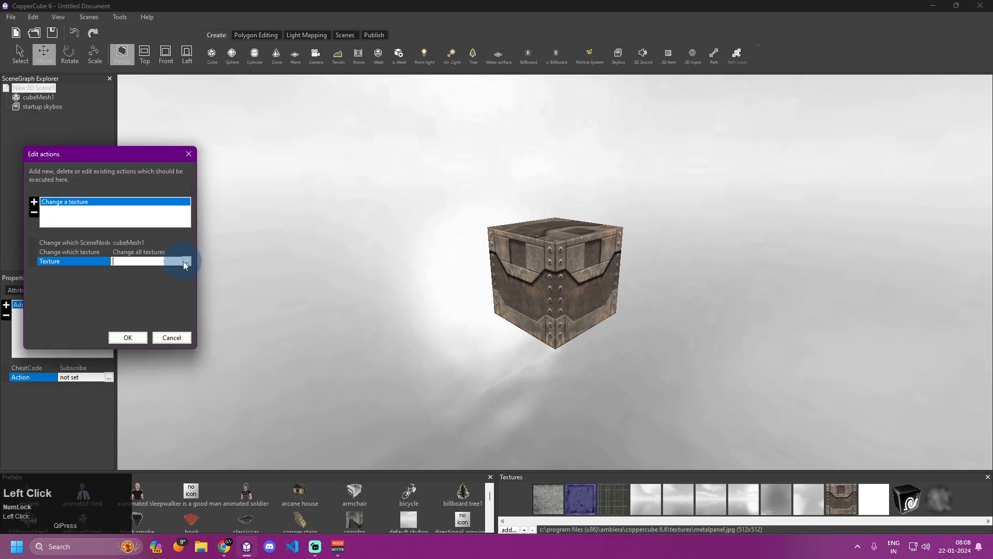
click(191, 262)
click(91, 314)
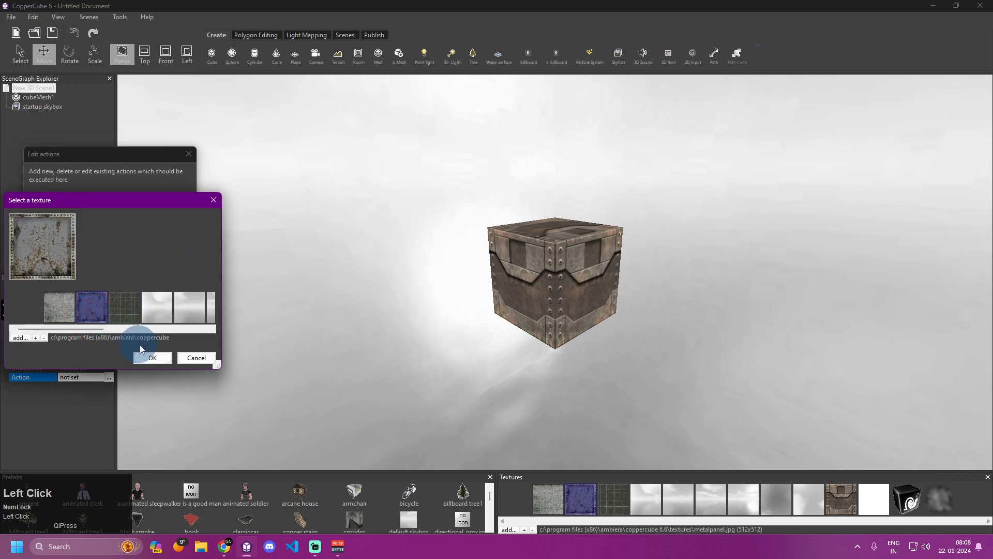
click(156, 362)
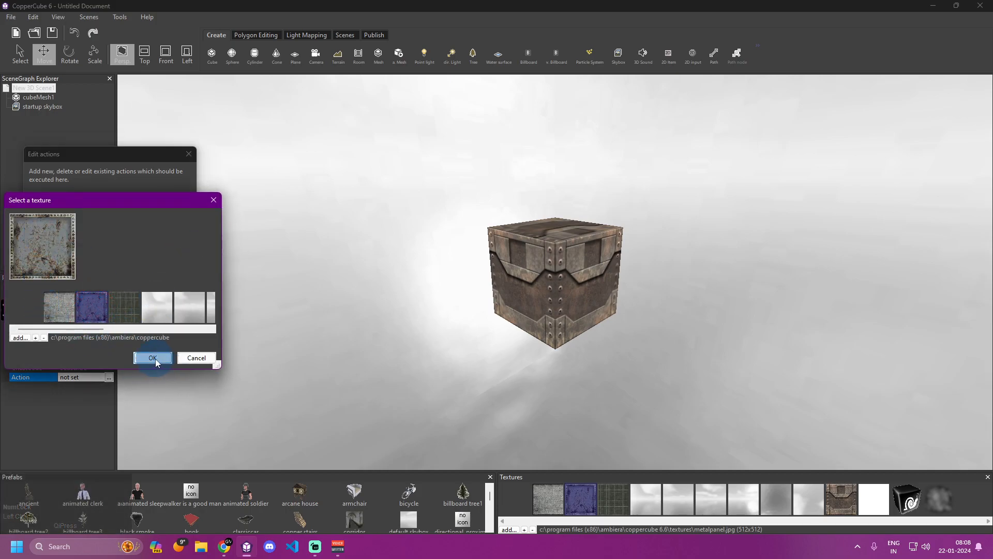
click(135, 337)
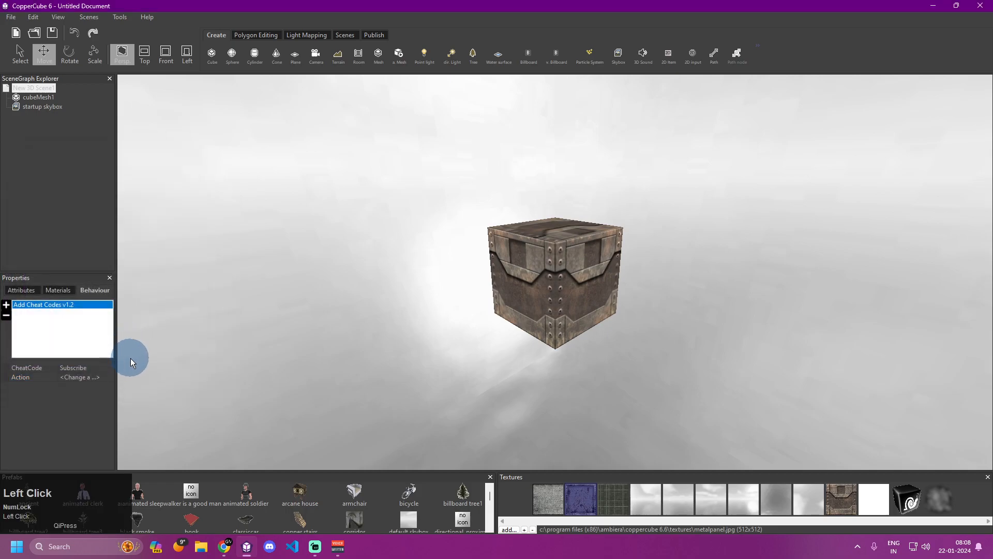
Attach a second Add Cheat Codes v1.2 behavior to the root scene node and set its cheat code to Copper
click(6, 304)
mouse_move(87, 335)
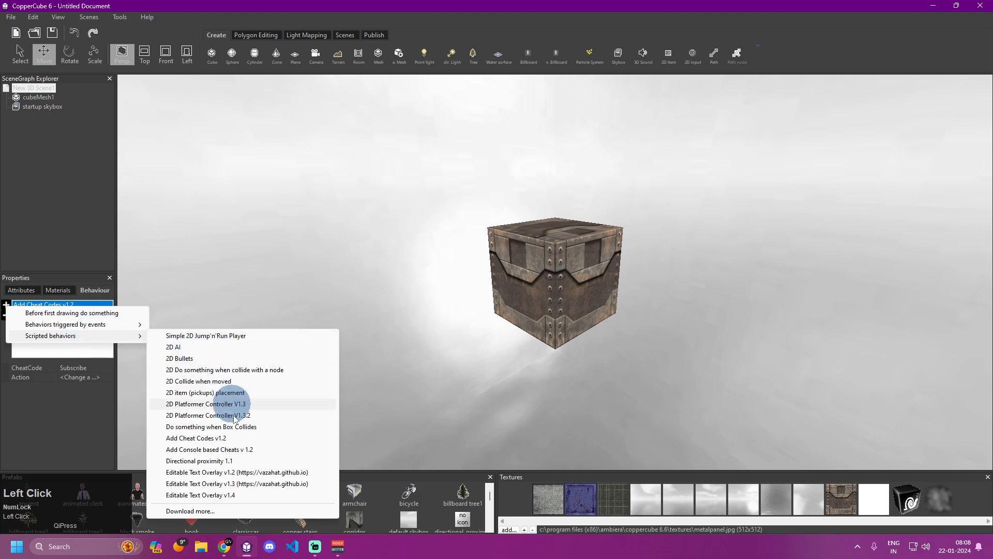
click(217, 438)
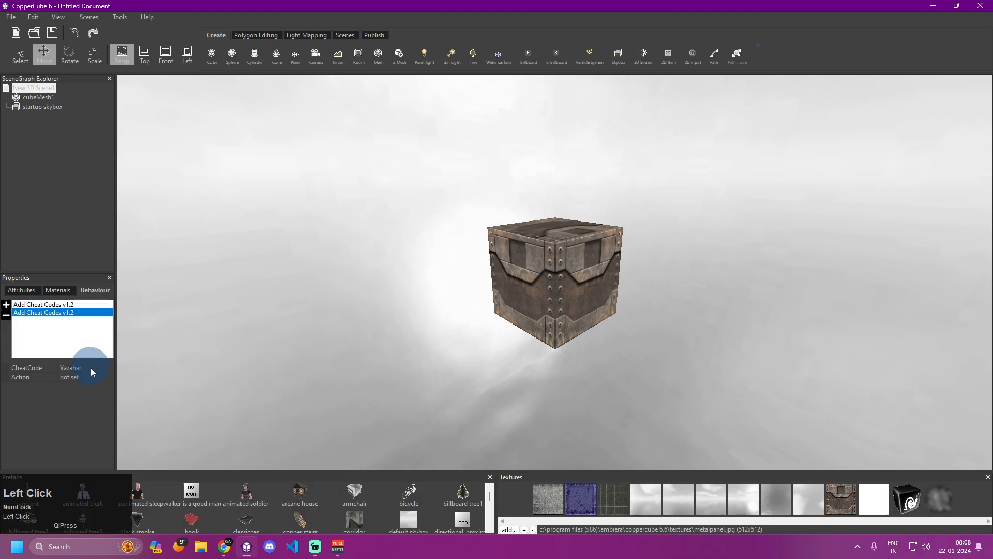
click(91, 368)
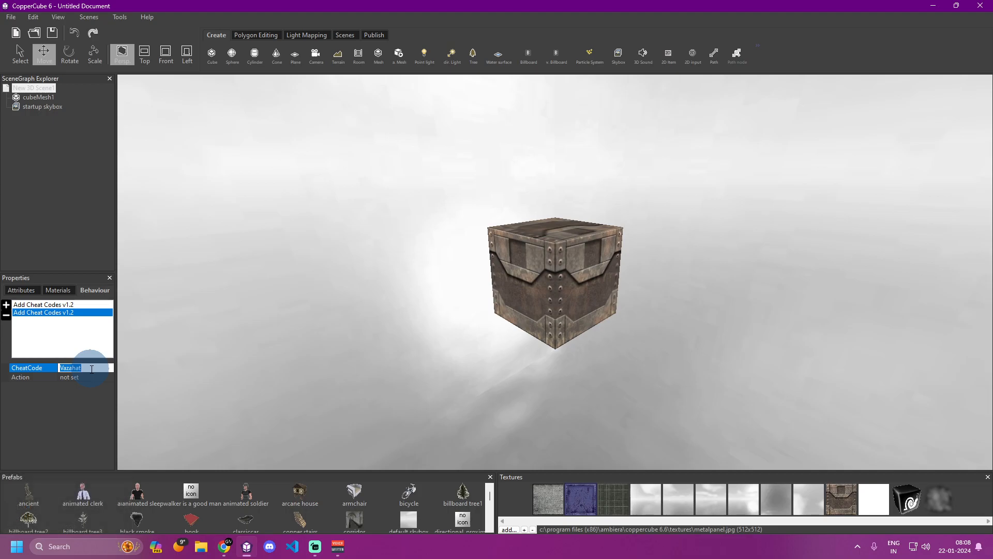
text(C)
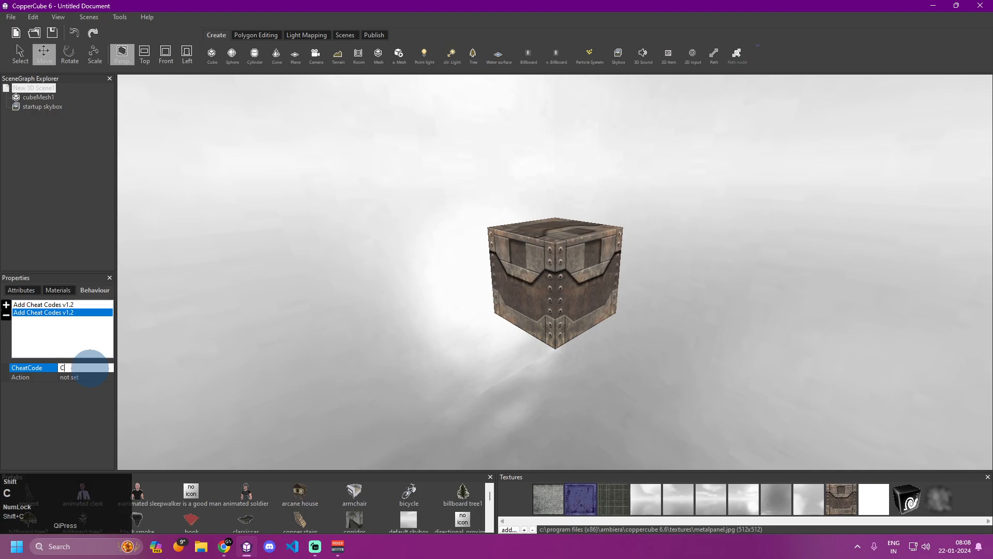
text(opper)
Add a Change a texture action to the Copper cheat code
click(98, 376)
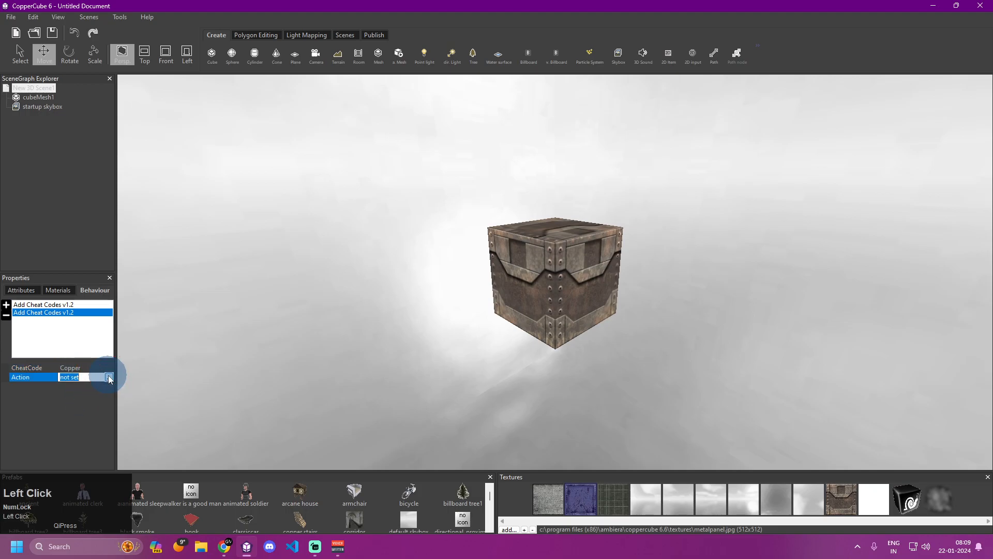
click(109, 378)
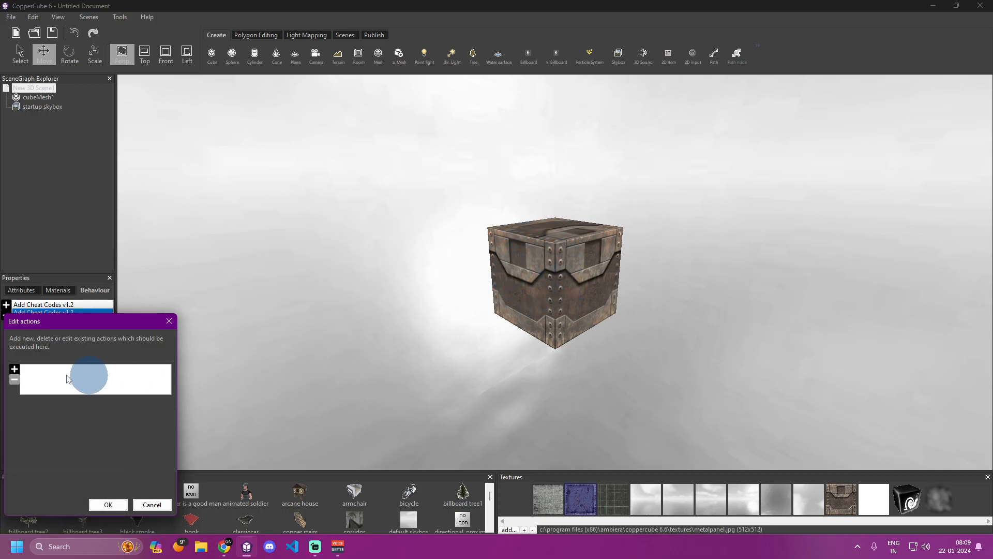
click(14, 369)
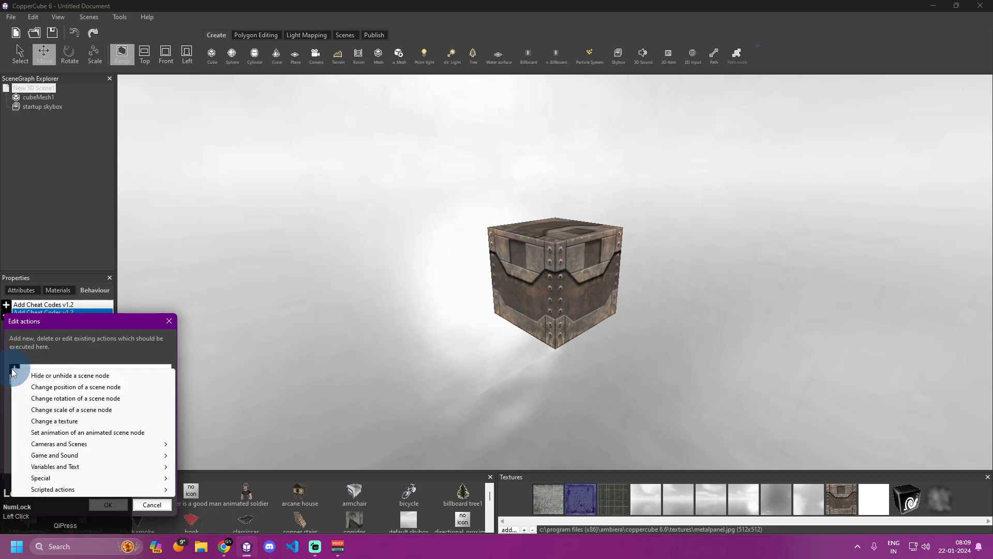
click(97, 420)
Set cubeMesh1 as the scene node for the Copper code's texture change
click(118, 409)
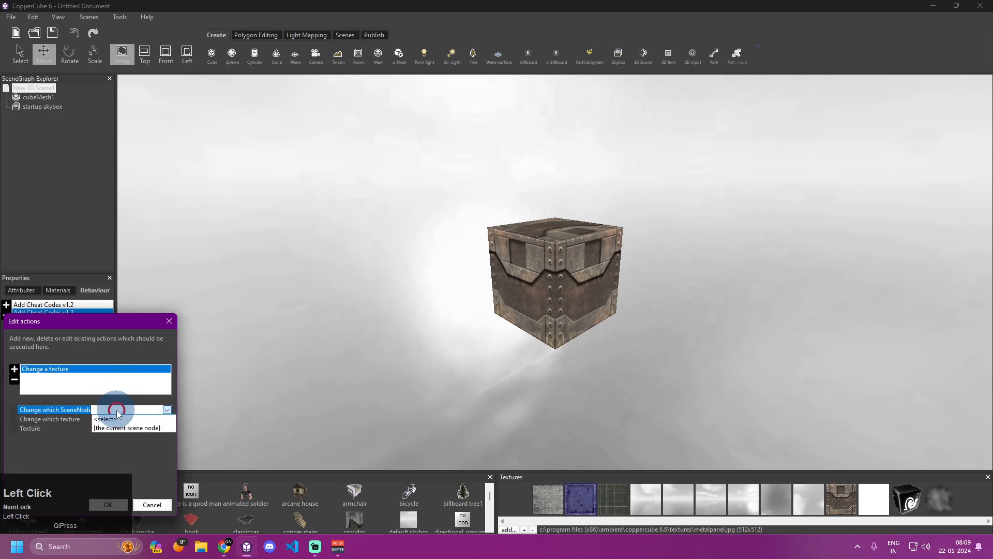
click(119, 430)
click(87, 393)
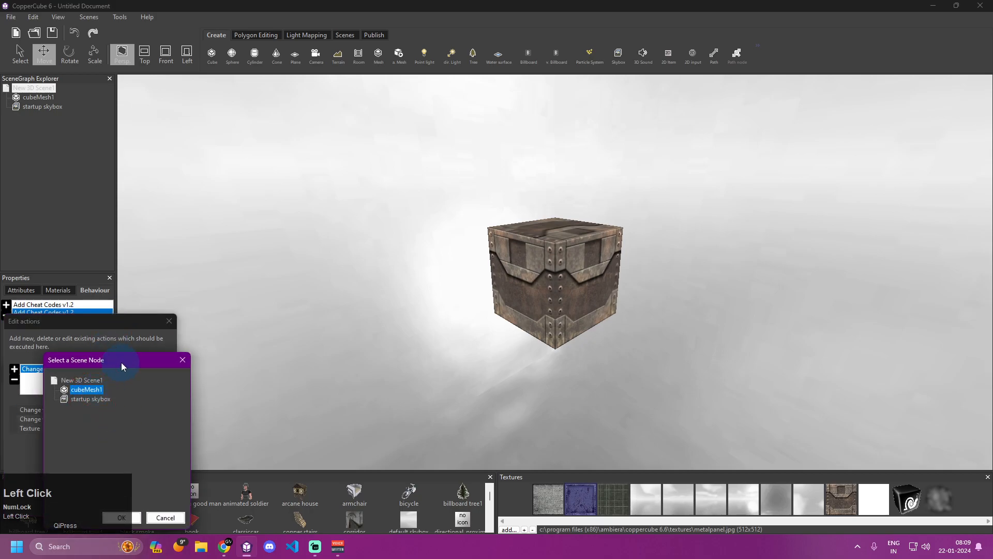
drag(121, 362, 133, 171)
click(132, 335)
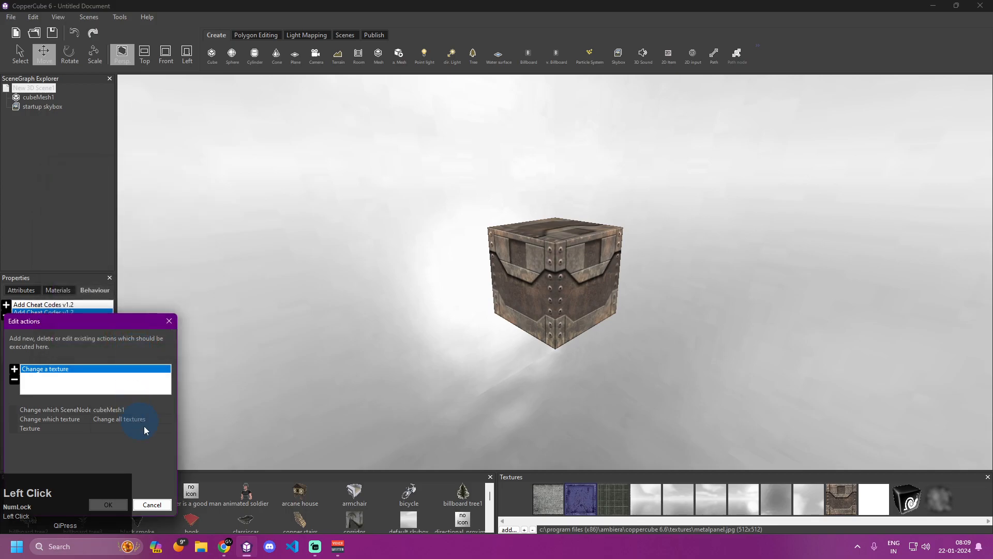
Assign the cube's original brown riveted crate texture to the texture change and confirm the Copper code's action
click(164, 429)
click(165, 429)
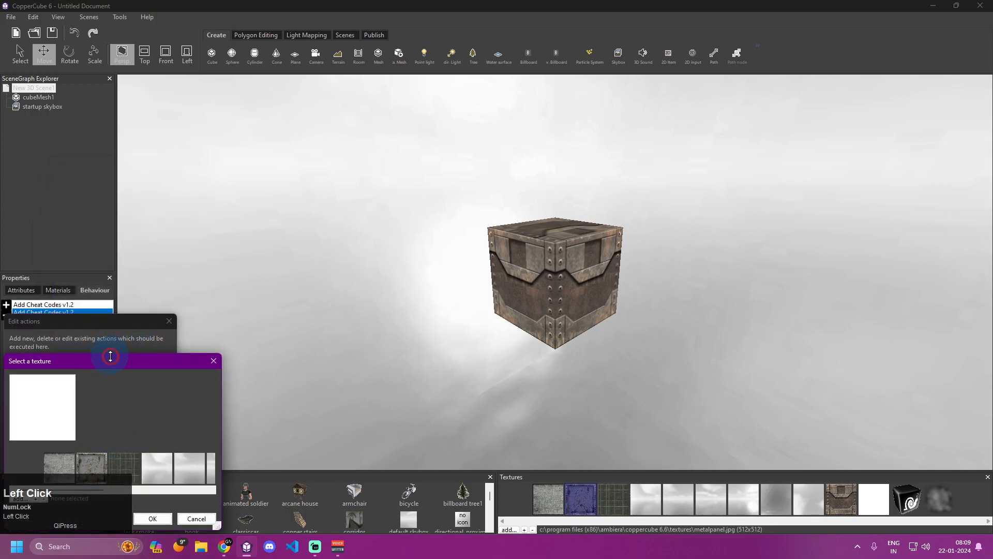
drag(110, 356, 111, 181)
click(37, 314)
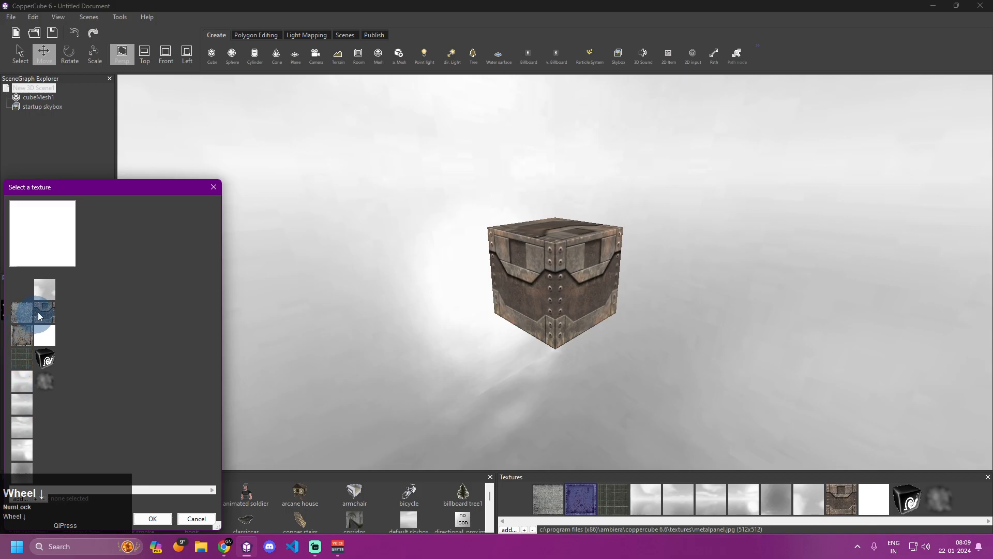
click(173, 519)
click(158, 521)
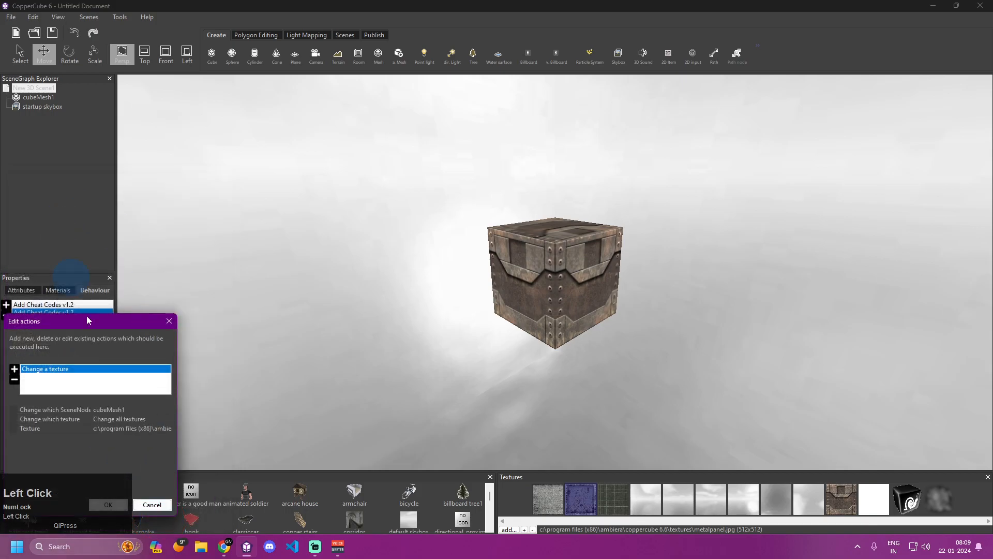
drag(127, 322, 260, 45)
click(231, 232)
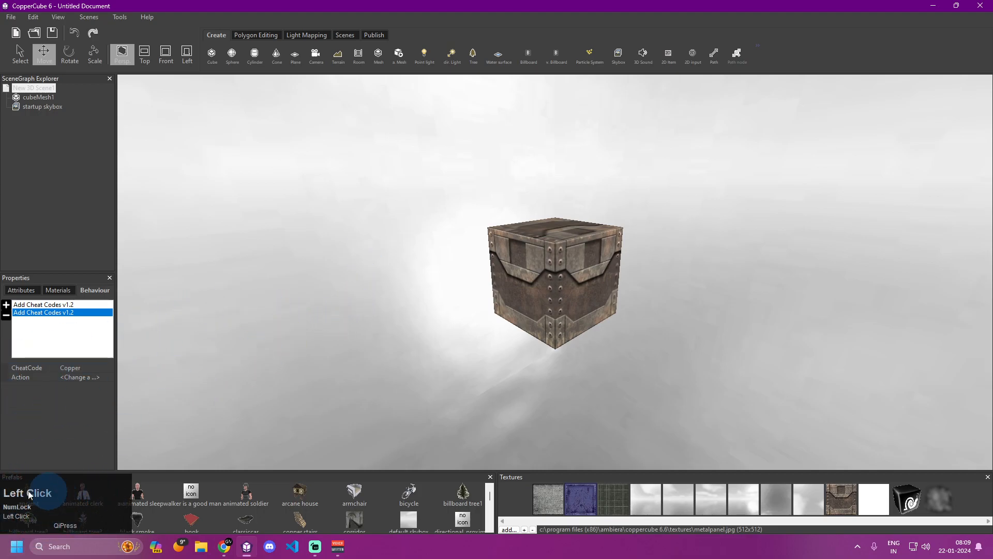
Test the scene by entering the cheat codes copper and subscribe, and move the camera closer to the cube
click(85, 458)
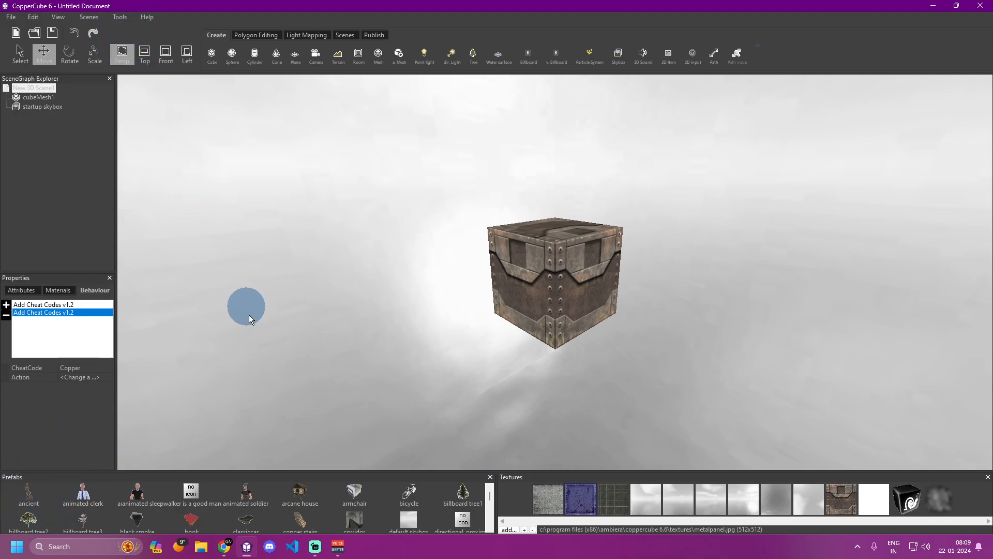
key(F10)
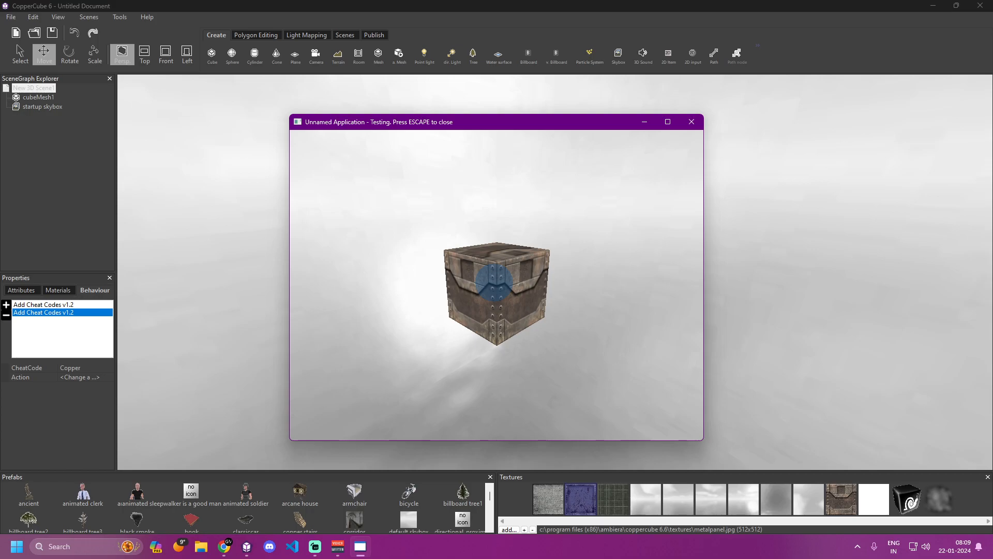
text(copper)
text(subscribe)
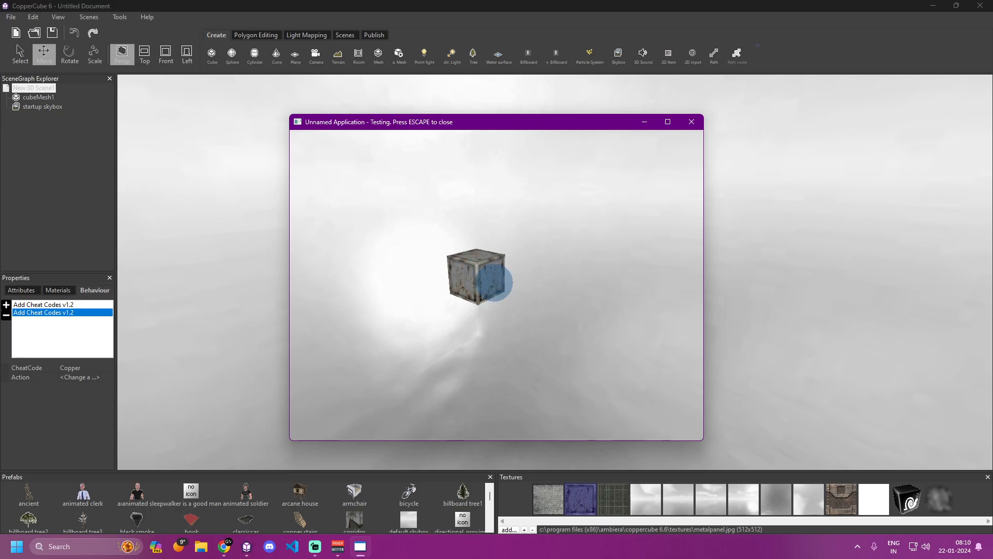
key(w)
key(w)
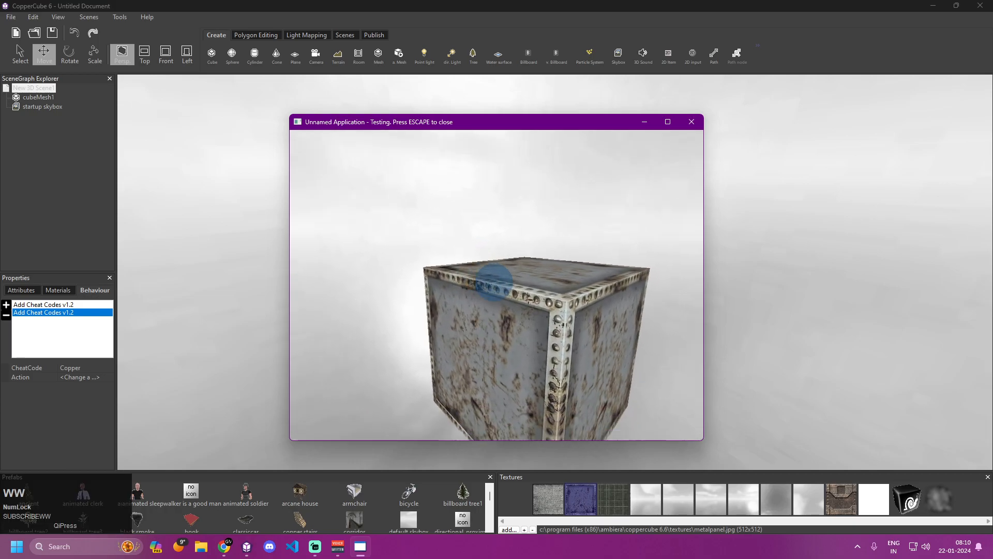
Enter the cheat code copper in the running test
key(c)
key(o)
key(p)
key(p)
key(e)
key(r)
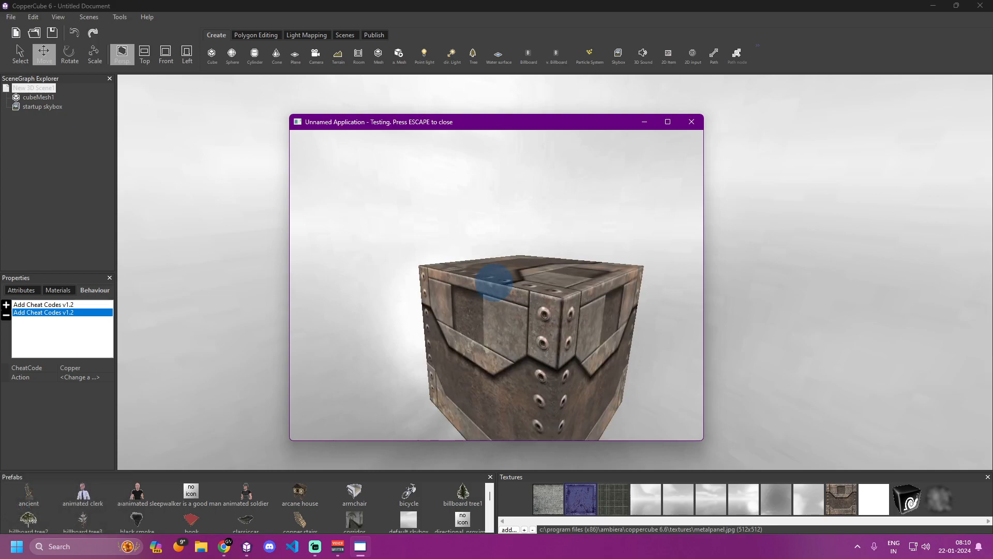
Try to enter the cheat code subscribe in the running test
key(s)
key(u)
key(b)
key(s)
key(c)
key(r)
key(b)
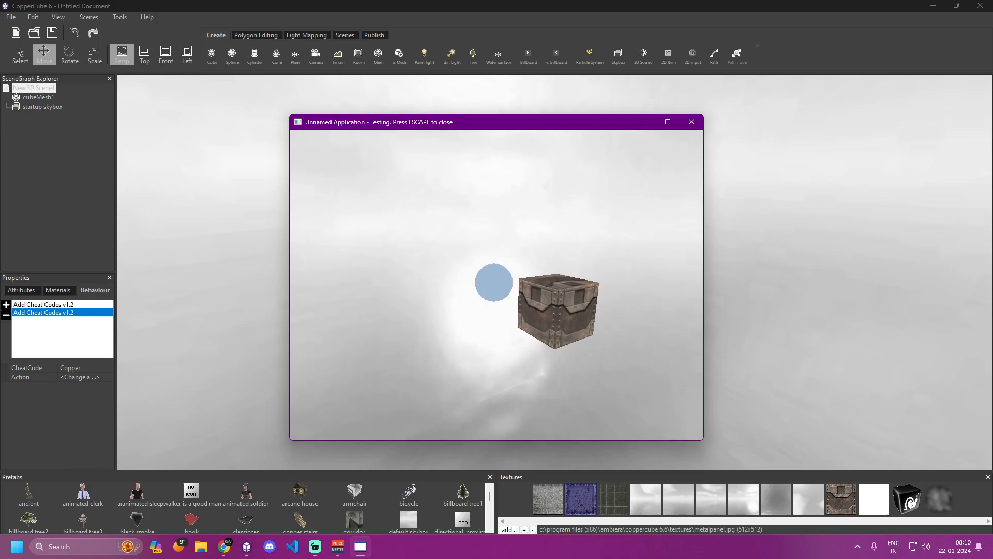
key(u)
key(e)
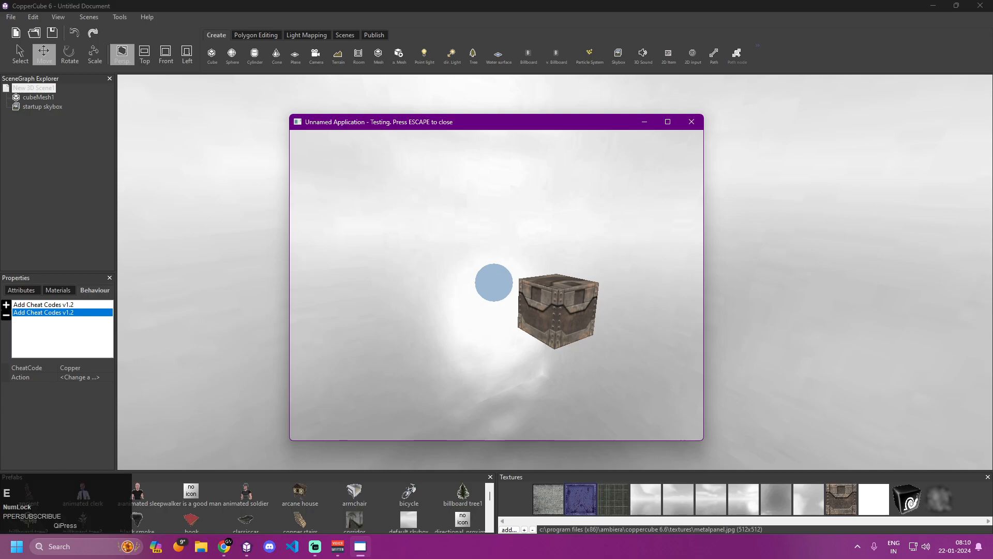
Enter the cheat code subscribe again, inspect the cube up close, and end the test
key(s)
key(u)
key(b)
key(s)
key(c)
key(r)
key(i)
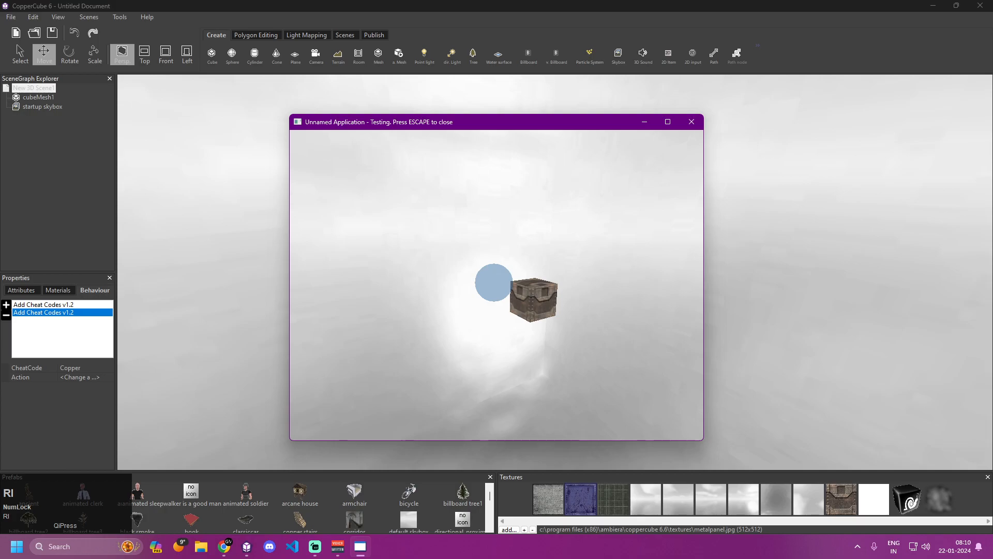
key(b)
key(e)
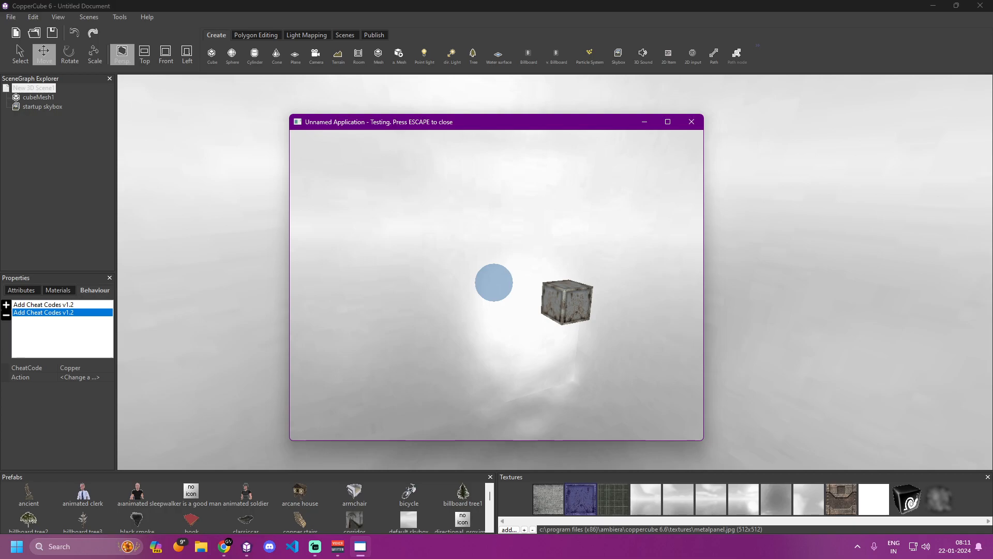
key(w)
key(w)
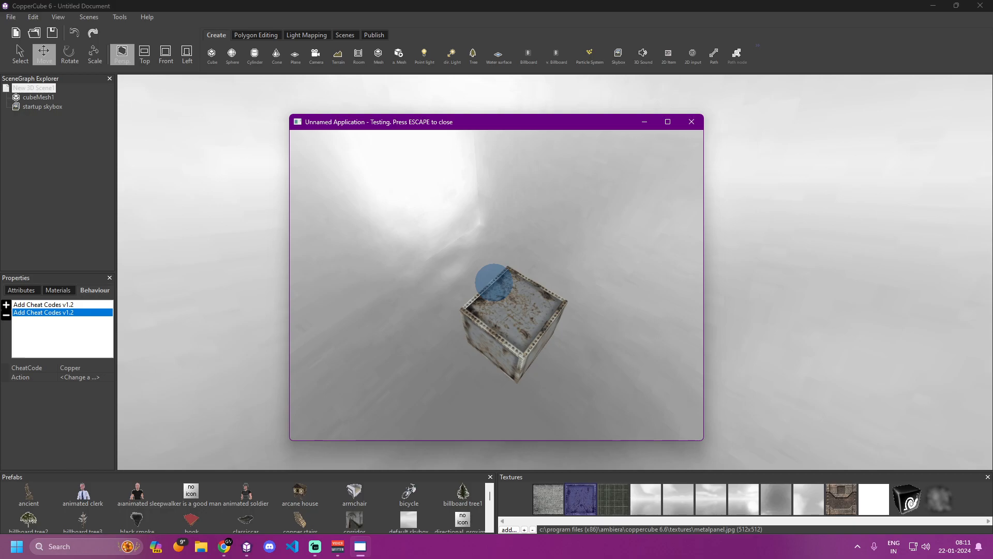
key(Escape)
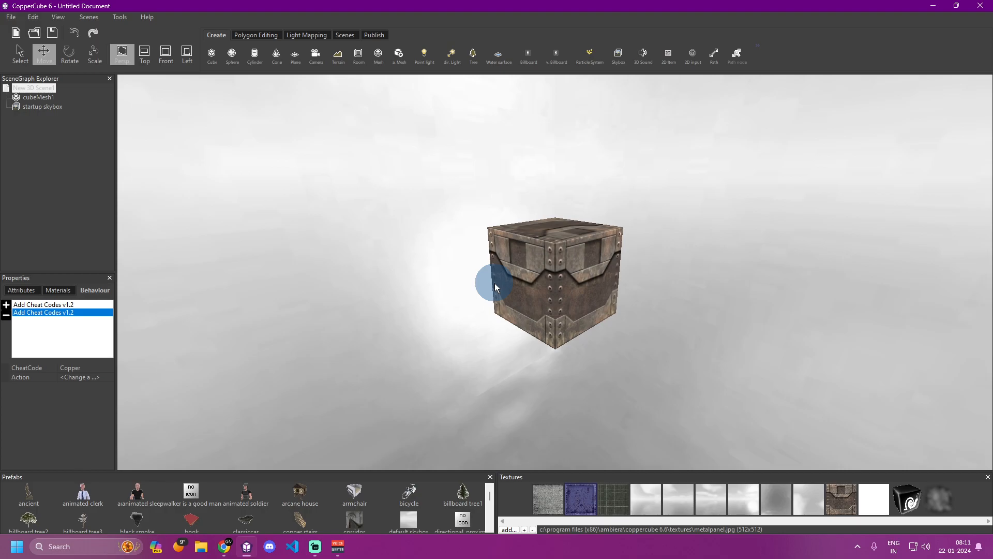
Remove both Add Cheat Codes v1.2 behaviors from the root scene node
click(6, 315)
click(6, 315)
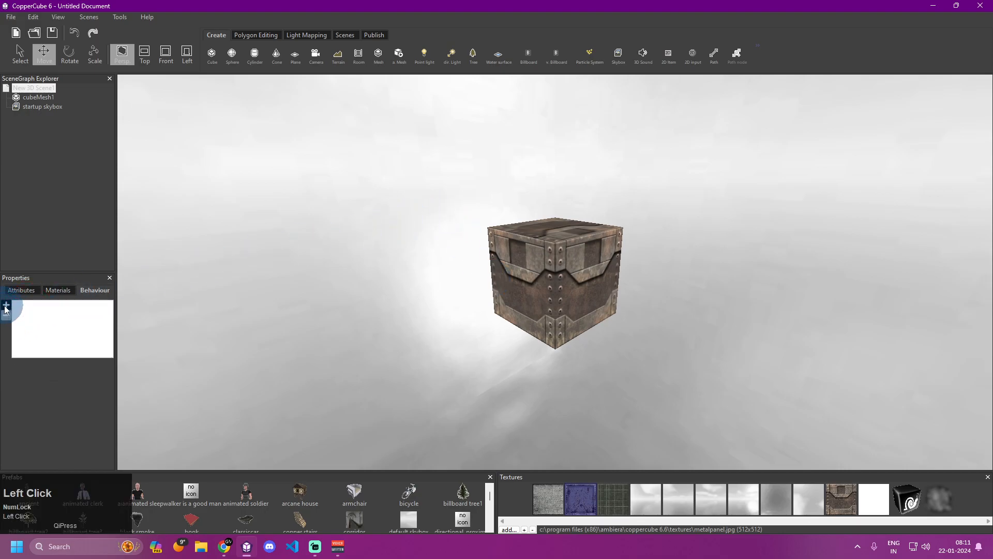
click(7, 306)
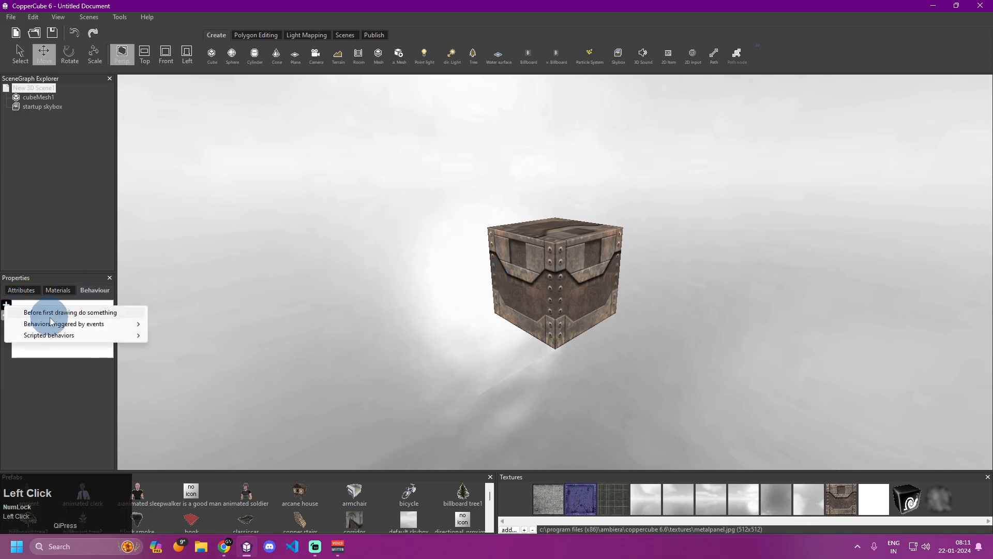
mouse_move(68, 322)
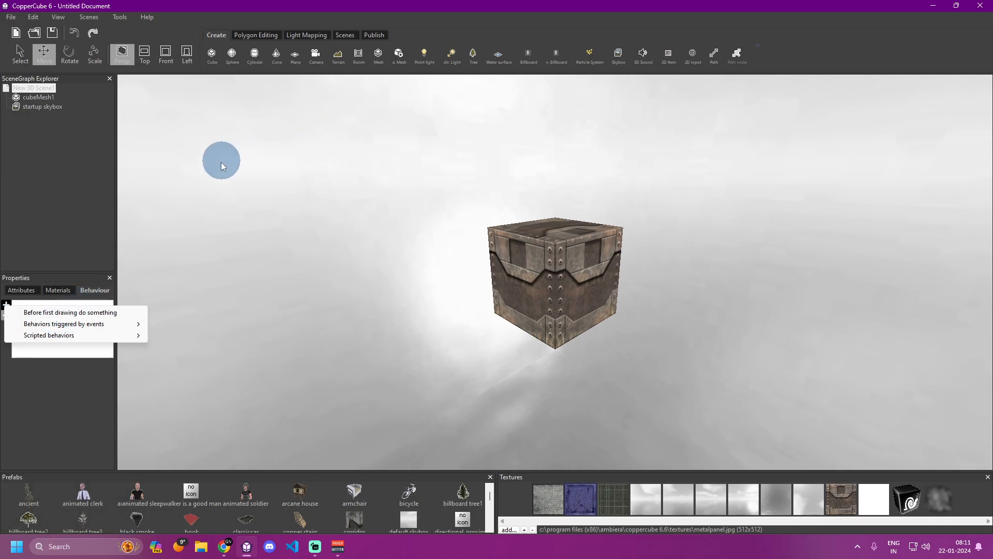
click(98, 209)
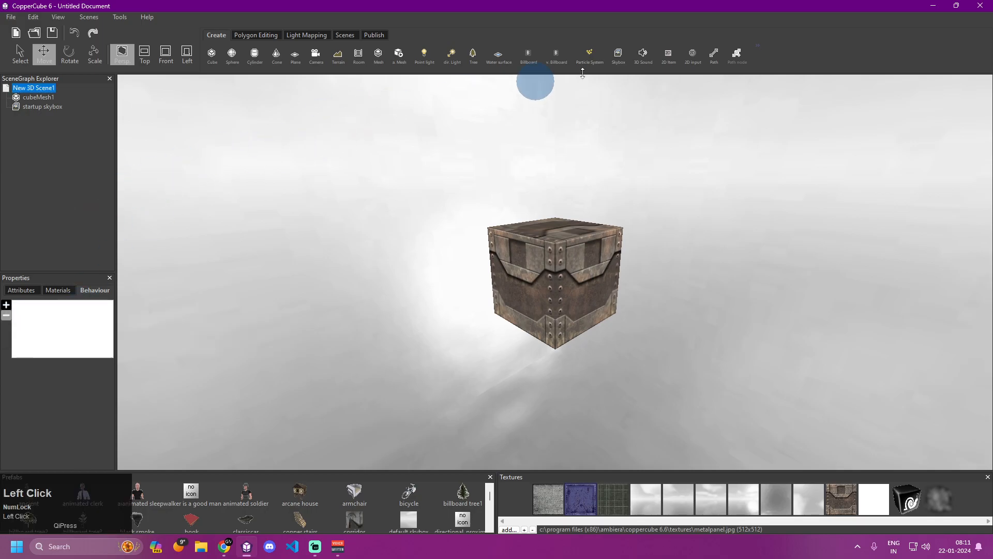
Add a 2D overlay to the scene and move it to about 7% X and 19% Y
click(670, 55)
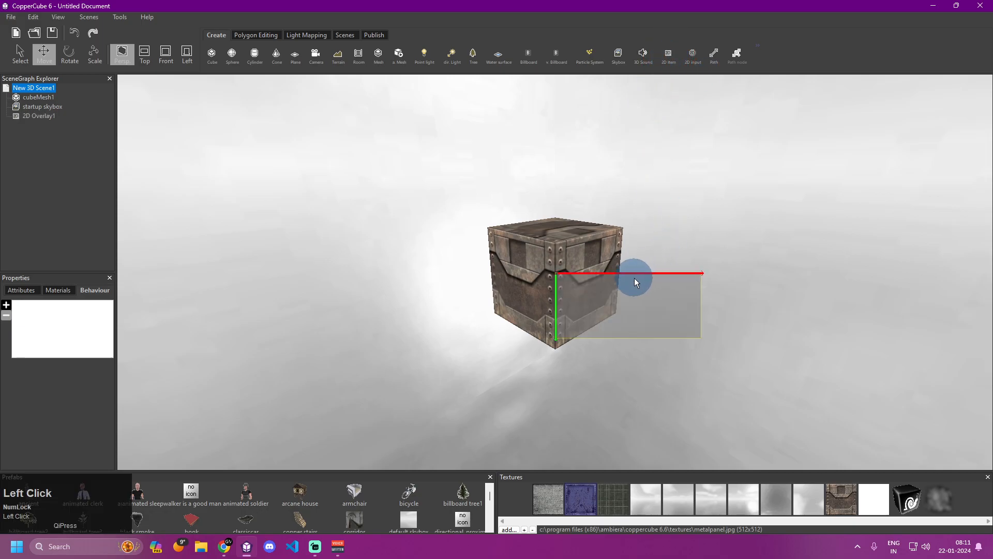
drag(635, 274, 257, 151)
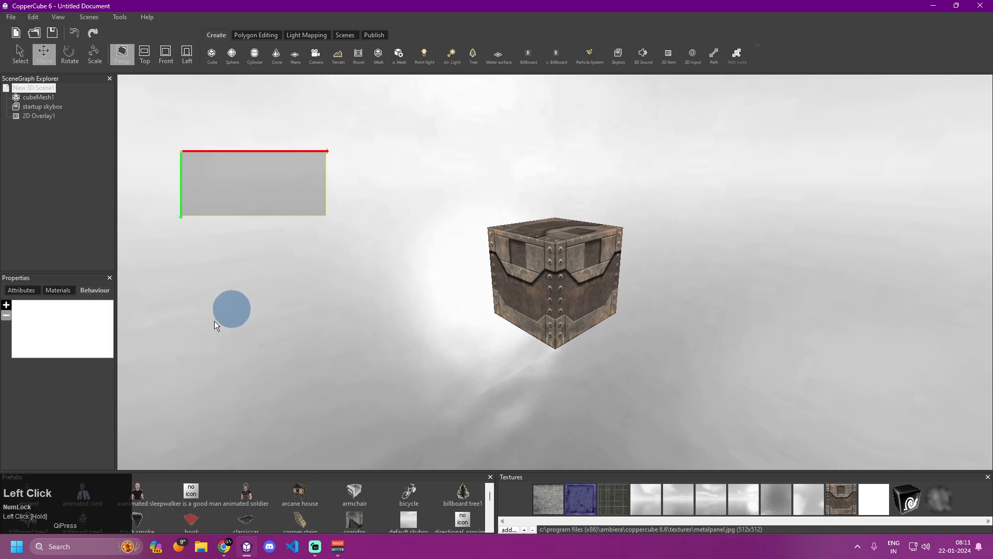
Enable text drawing on the 2D overlay and set its text alignment to multiline
click(11, 289)
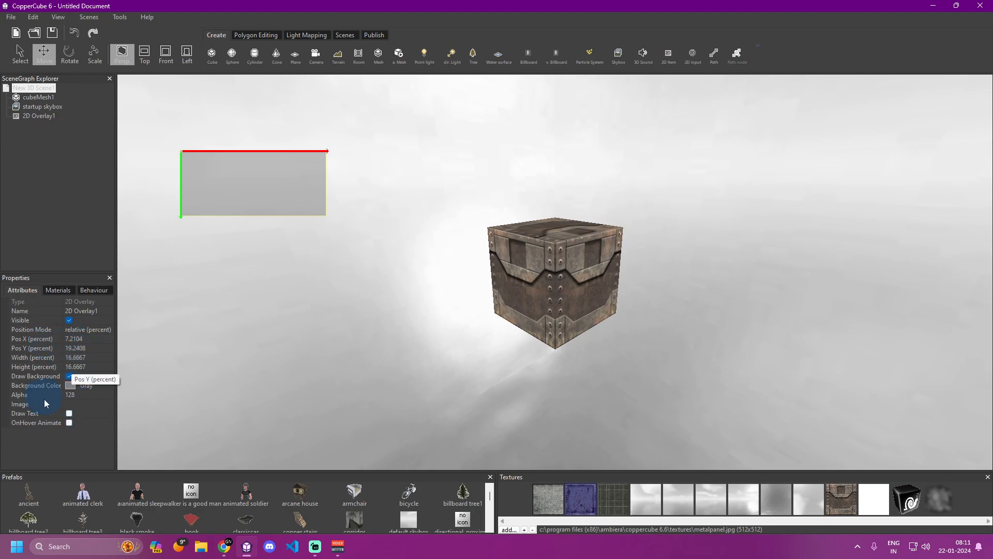
click(69, 414)
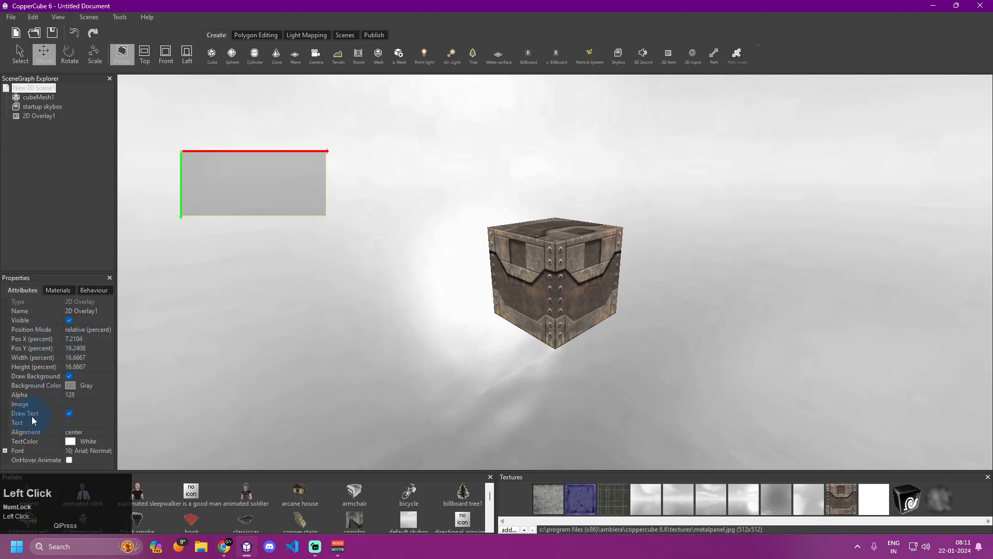
click(107, 433)
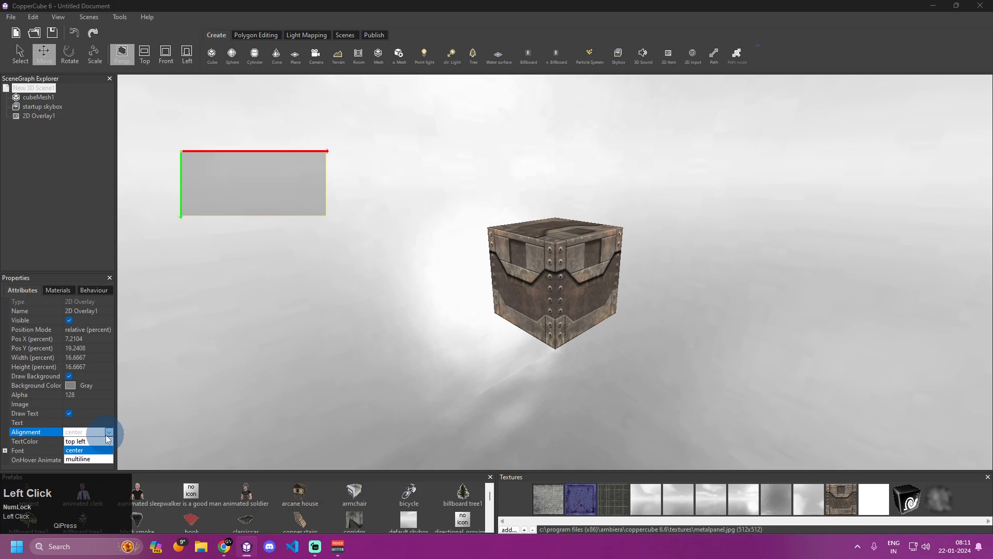
click(95, 458)
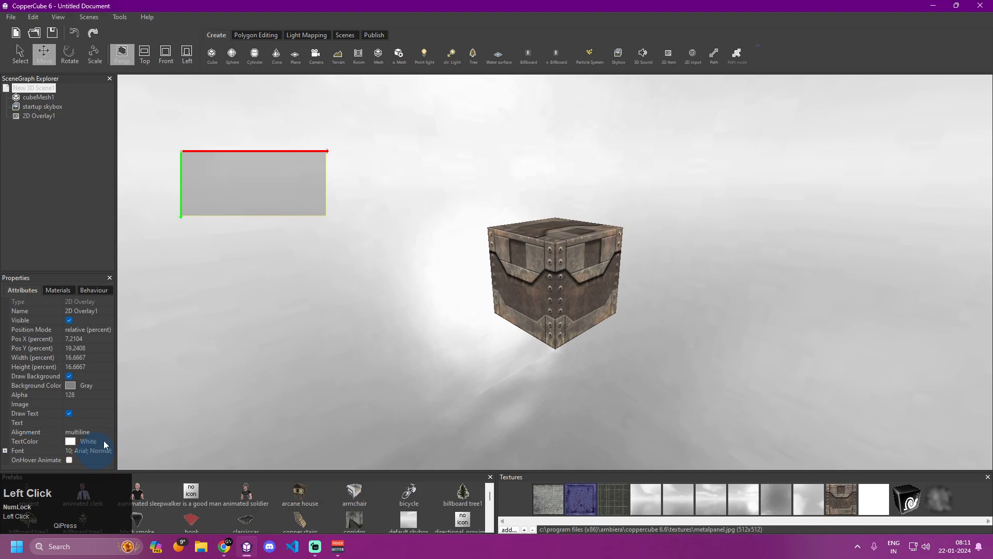
Attach the Editable Text Overlay v1.4 scripted behavior to the 2D overlay and clear its Text value
click(95, 290)
click(7, 313)
click(6, 304)
mouse_move(51, 360)
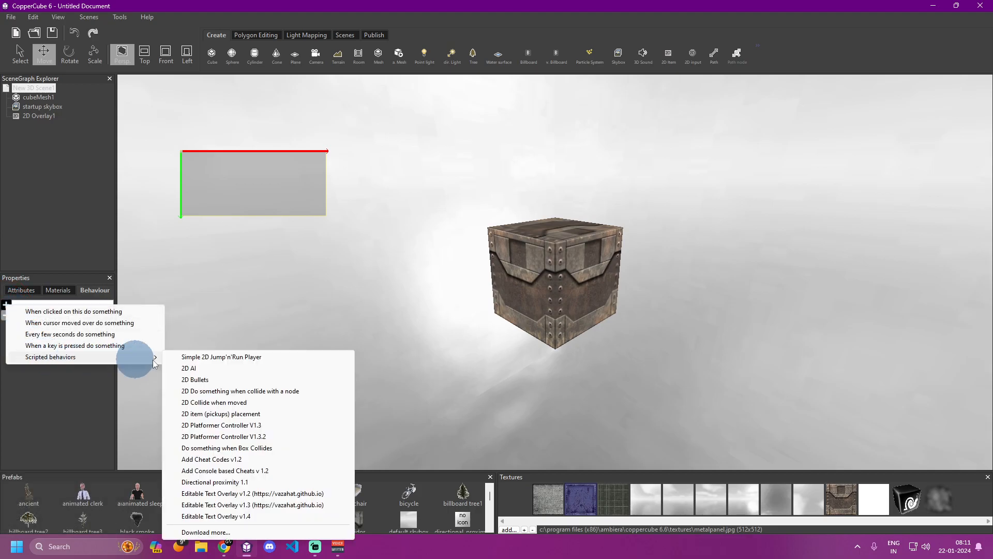
click(236, 517)
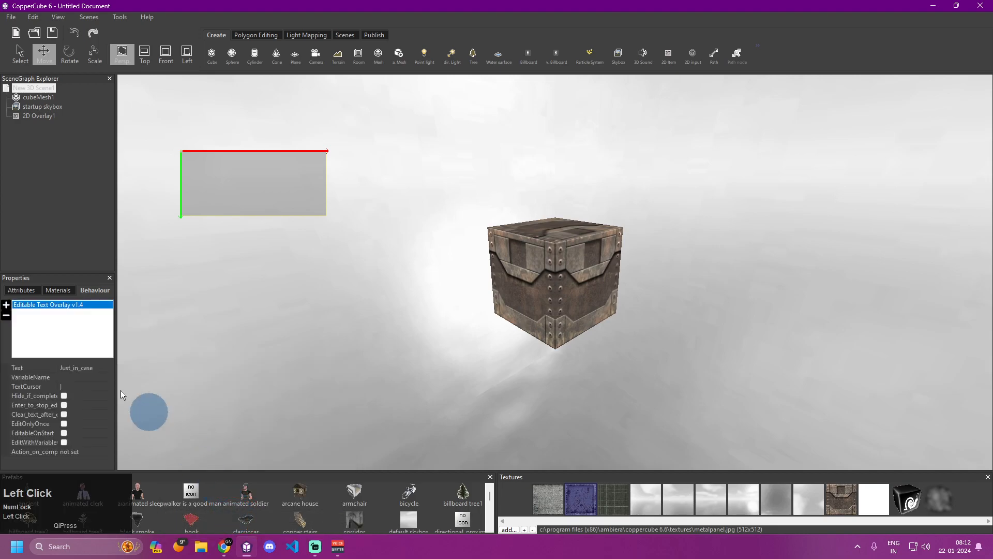
click(98, 368)
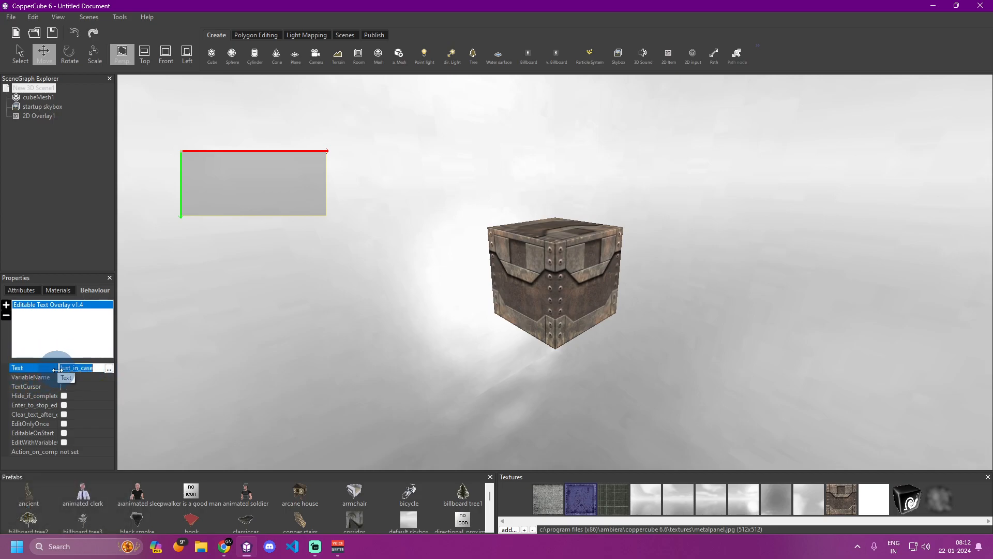
key(BackSpace)
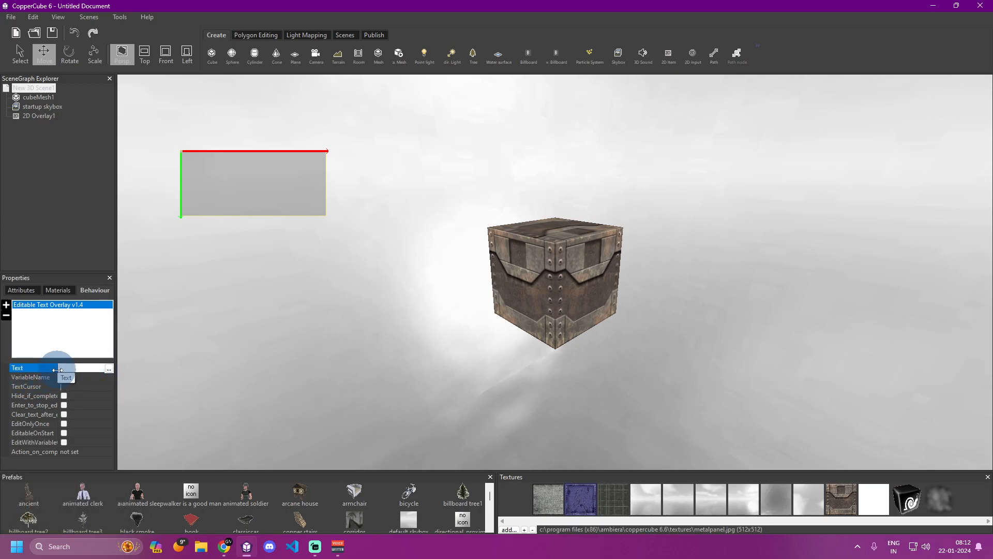
Enable the Enter-to-stop-editing and EditWithVariable options of the Editable Text Overlay v1.4 behavior
click(36, 406)
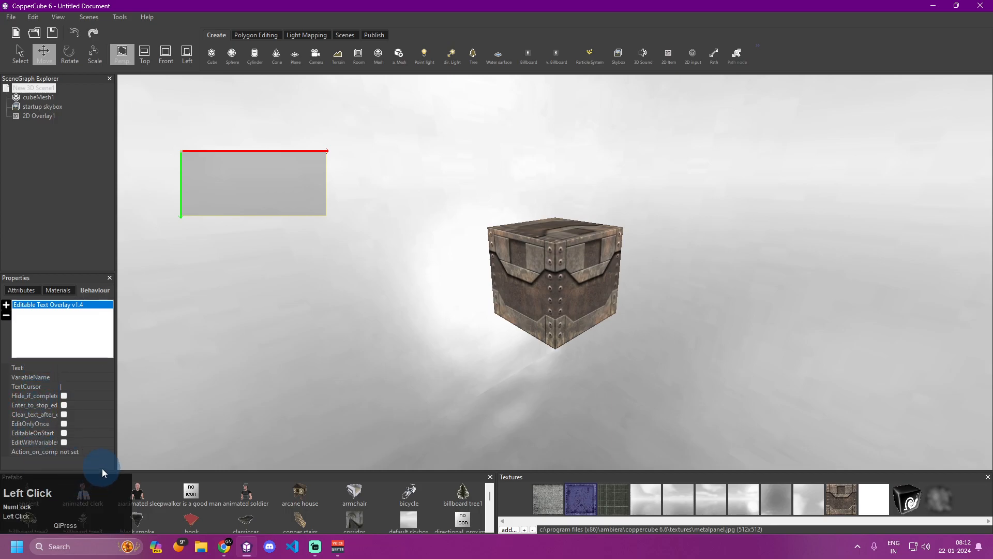
click(64, 406)
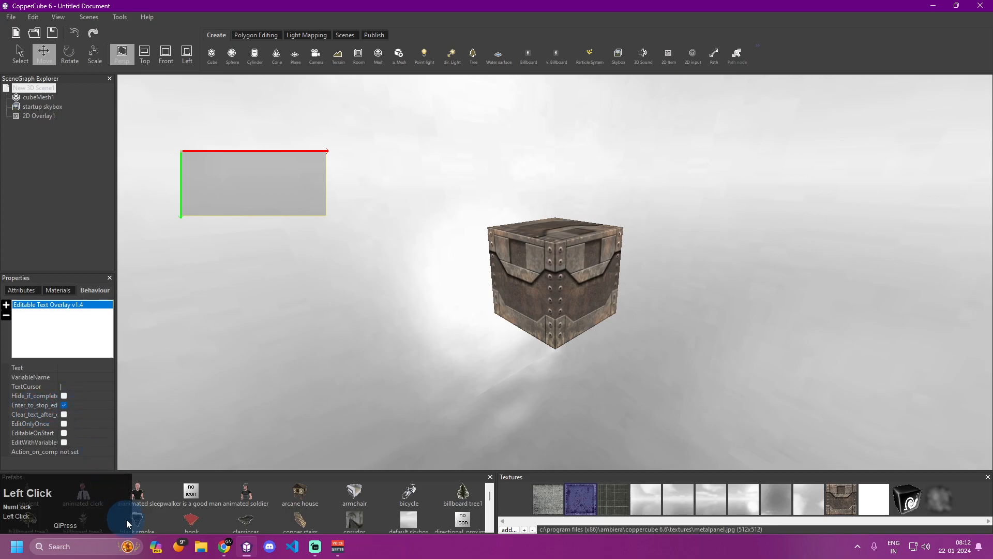
click(64, 442)
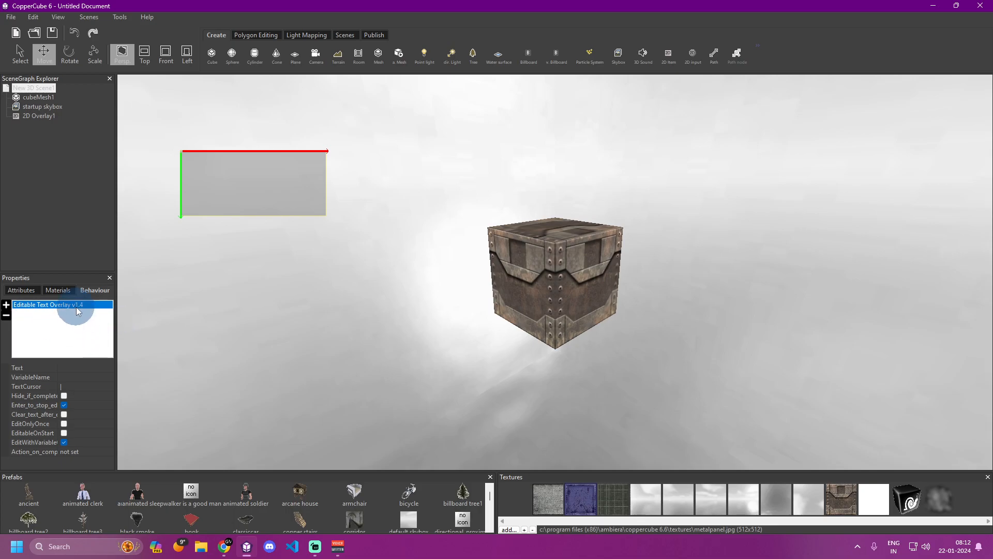
Attach the Add Console based Cheats v 1.2 scripted behavior to the 2D overlay
click(7, 305)
mouse_move(79, 358)
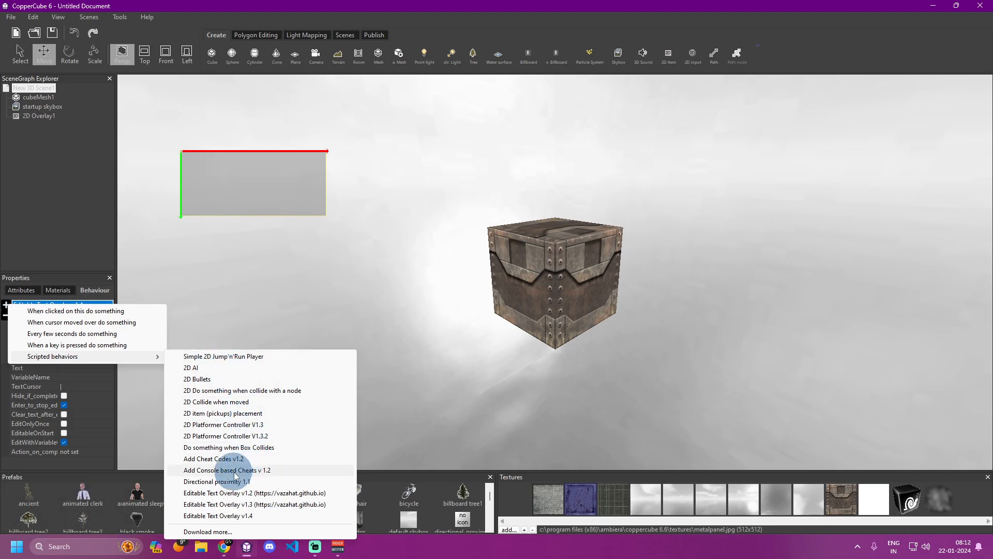
click(261, 472)
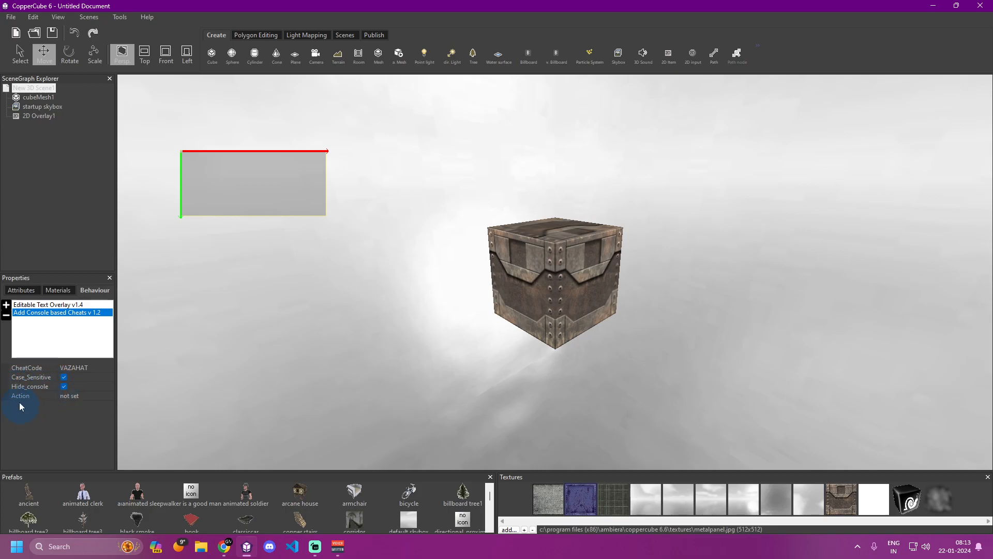
click(64, 377)
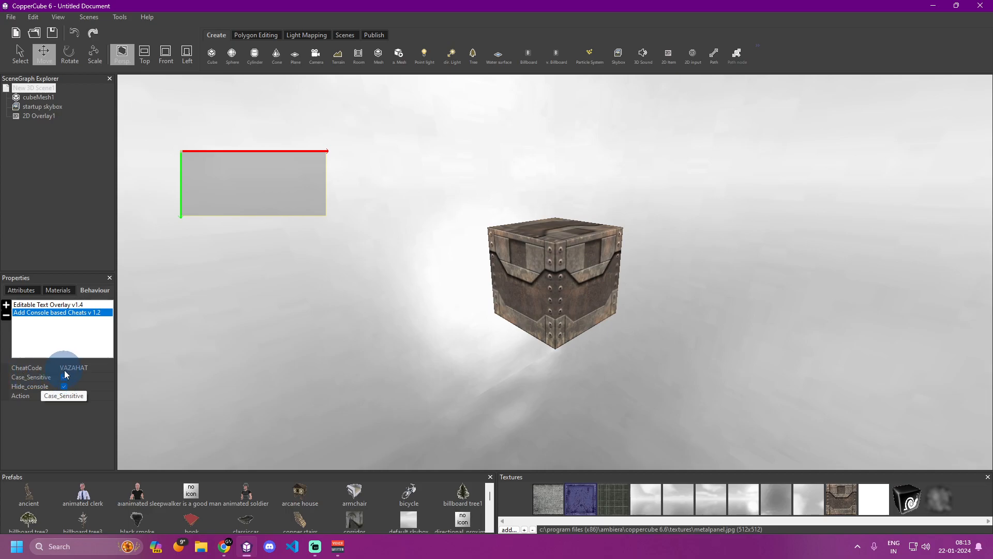
click(91, 368)
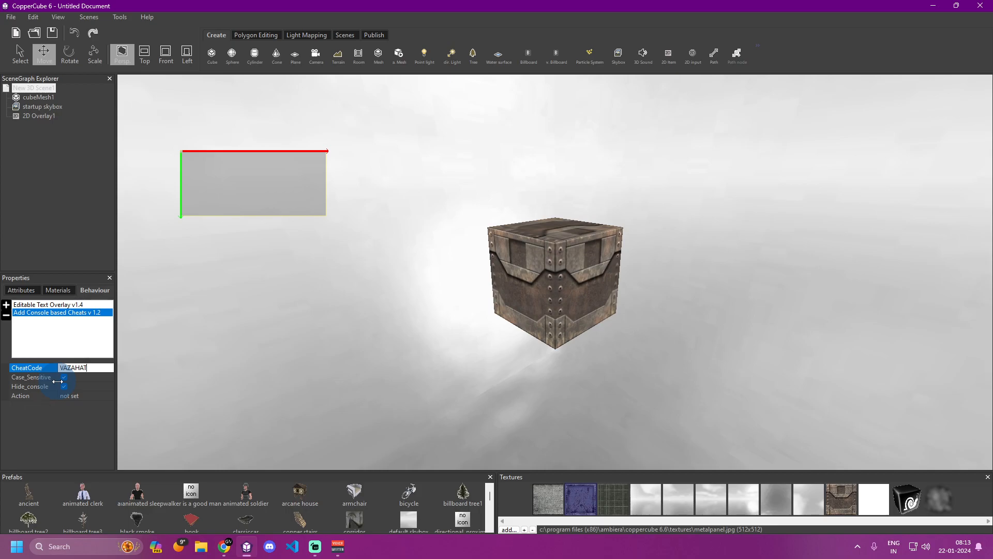
click(222, 238)
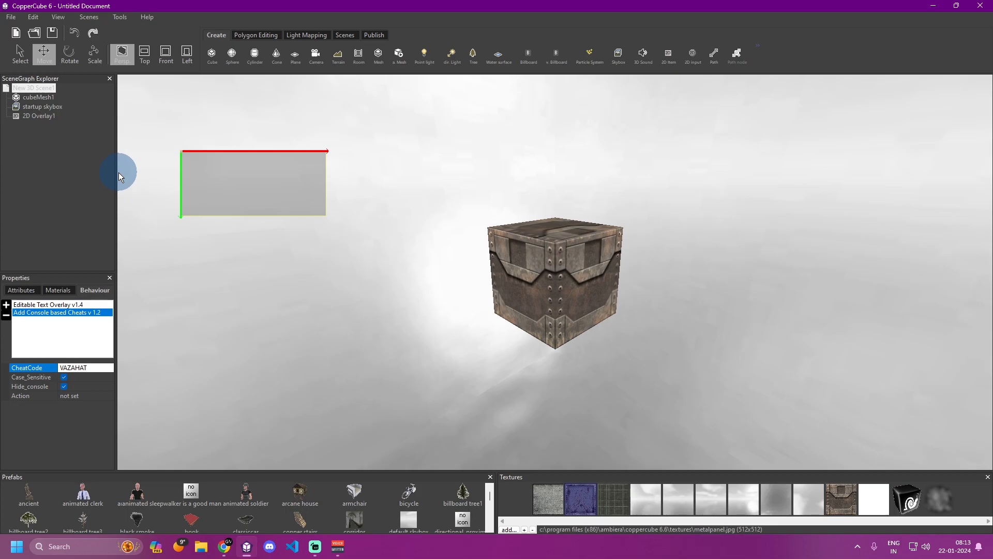
Add a behavior to the root scene node that triggers when the Tab key is pressed
click(41, 117)
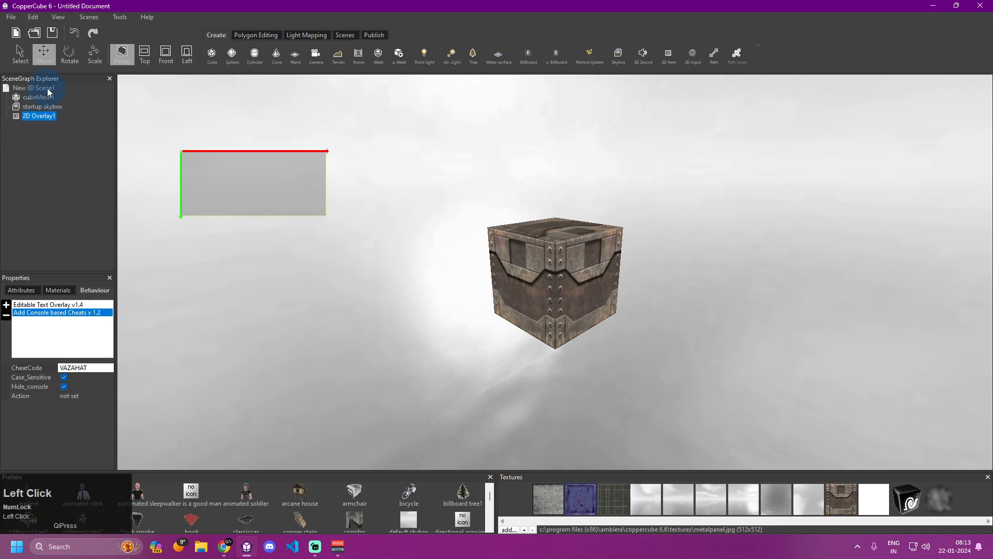
click(36, 88)
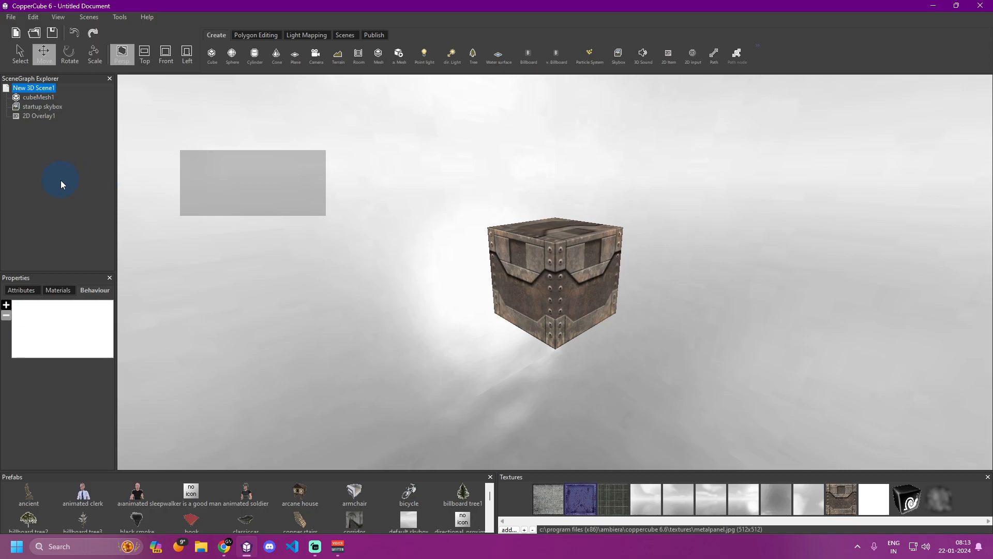
click(6, 305)
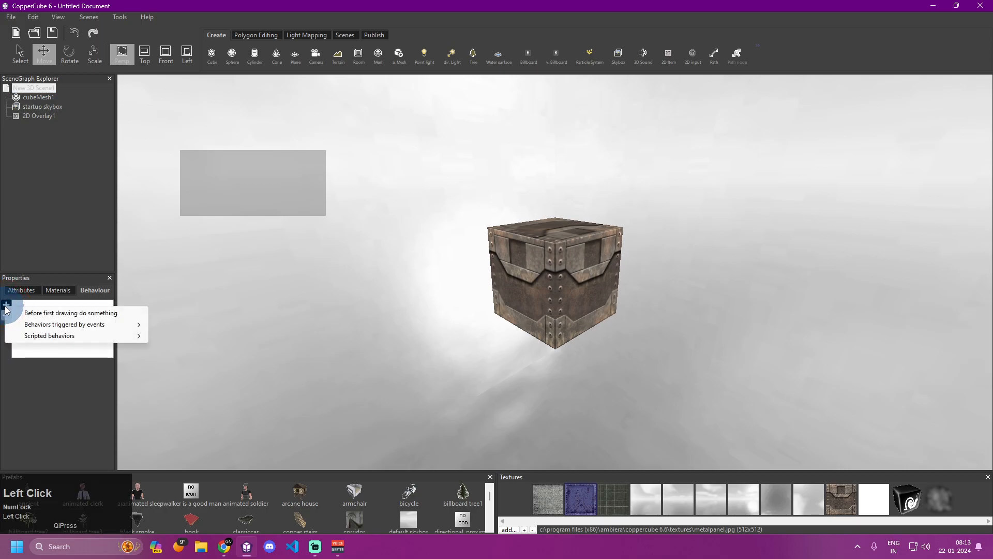
mouse_move(72, 324)
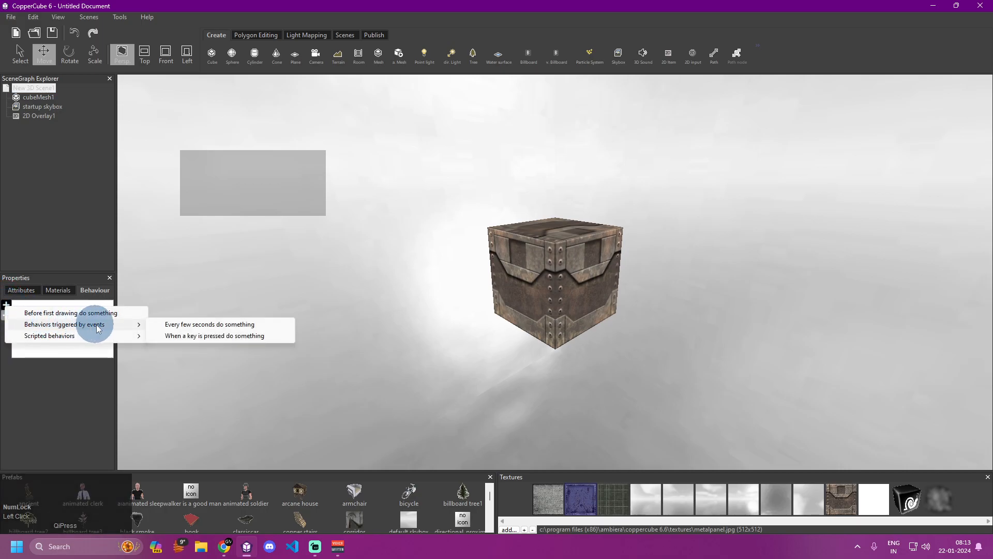
click(175, 336)
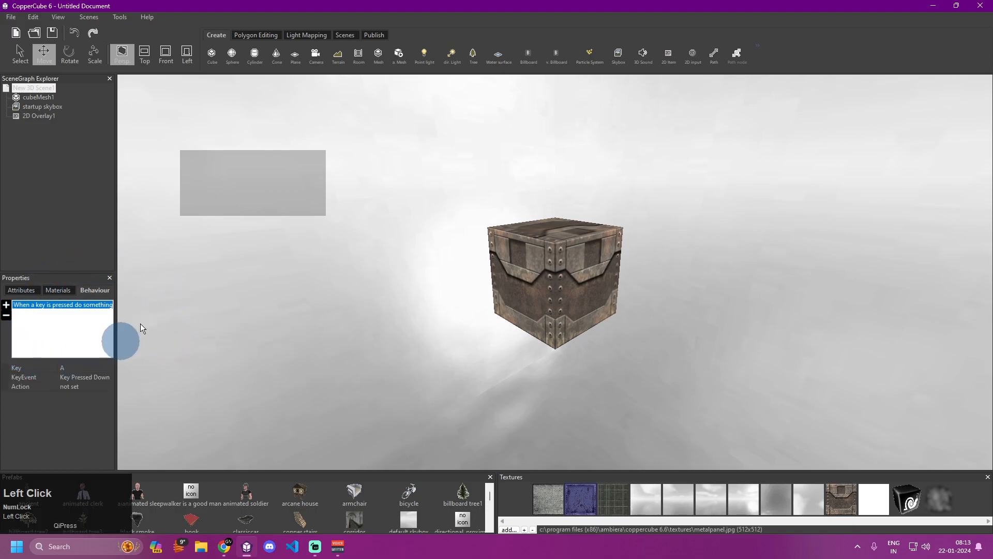
click(92, 367)
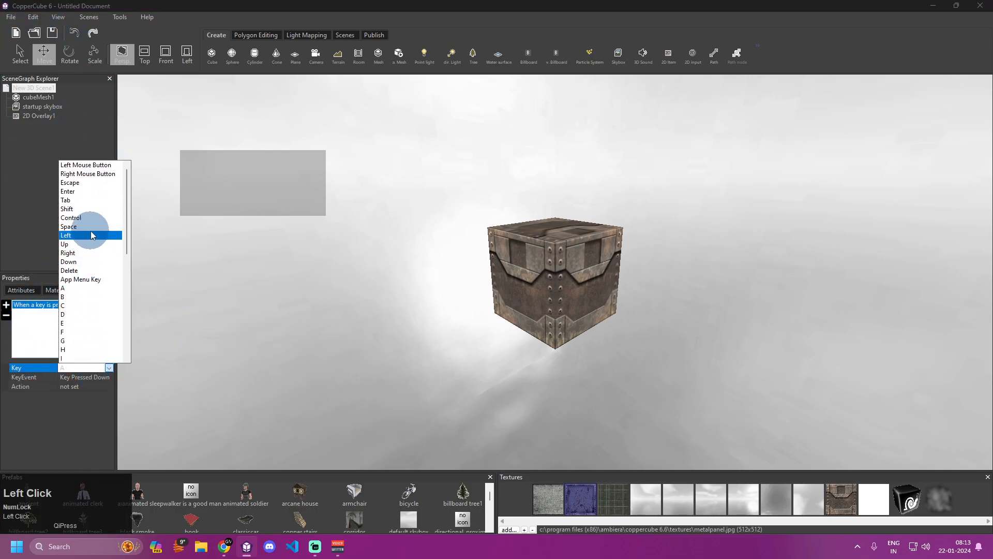
click(83, 200)
Give the Tab key behavior a Hide or unhide a scene node action that toggles the visibility of the 2D overlay
click(107, 389)
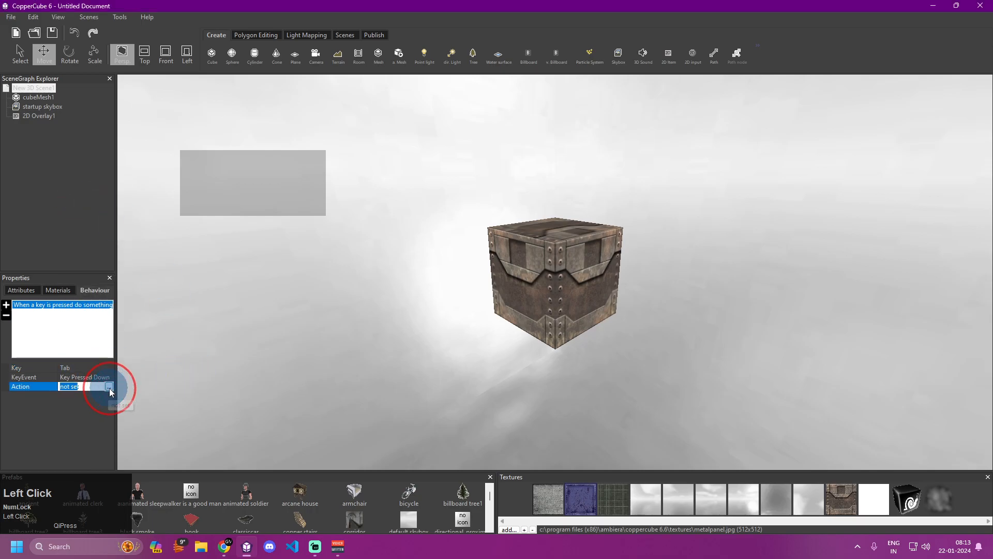
click(109, 387)
click(63, 228)
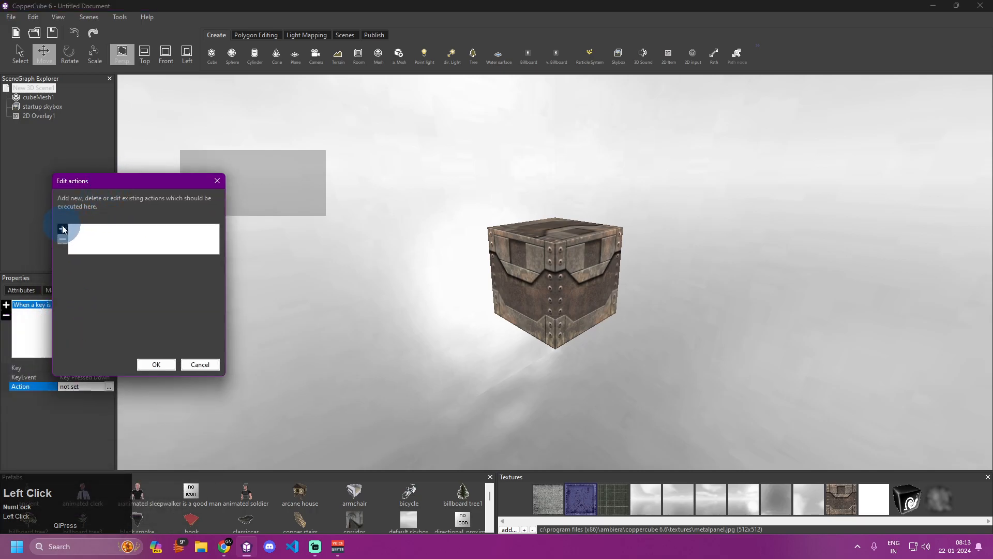
click(82, 230)
click(180, 271)
click(166, 282)
click(166, 282)
click(163, 290)
click(133, 268)
click(168, 373)
click(157, 365)
Rename the 2D overlay to console
click(38, 116)
click(21, 290)
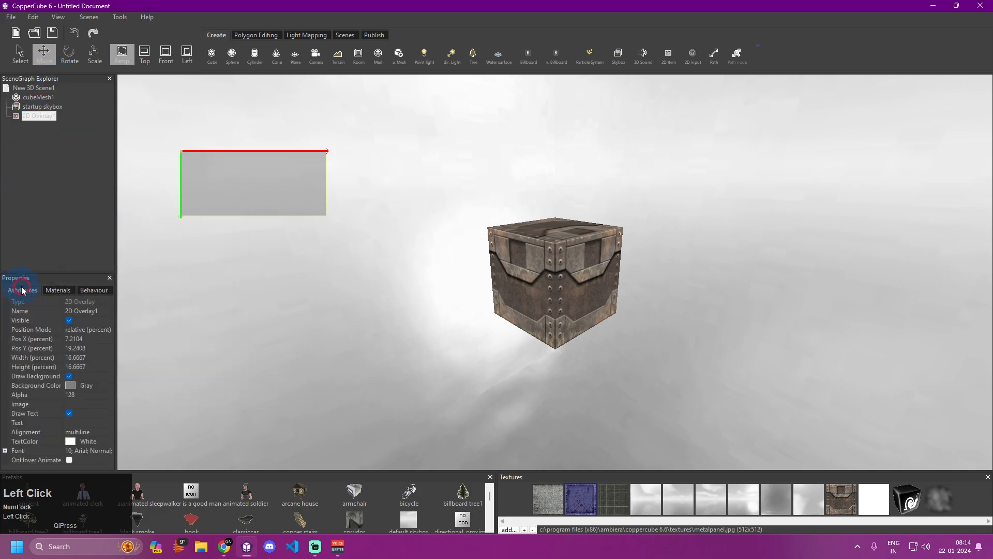
click(109, 319)
click(108, 312)
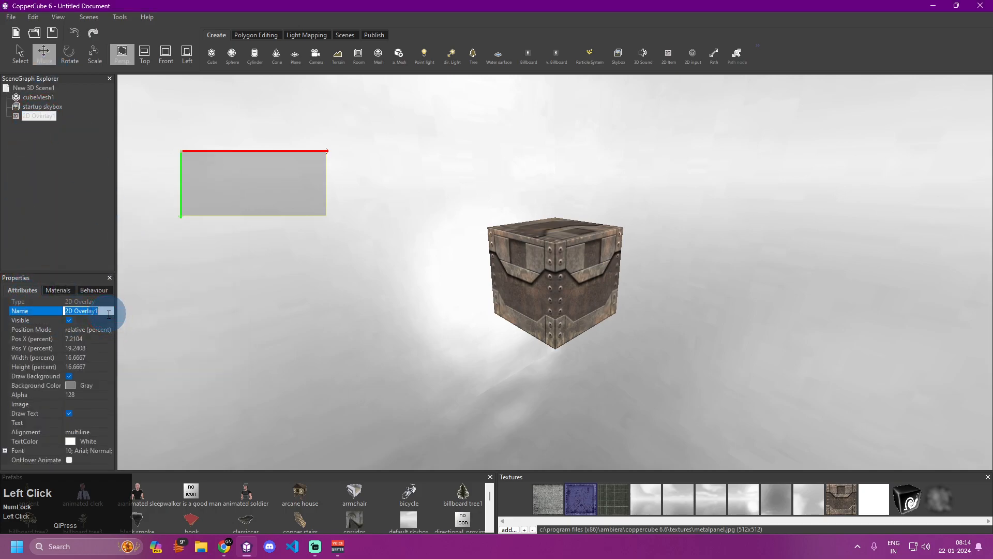
text(console)
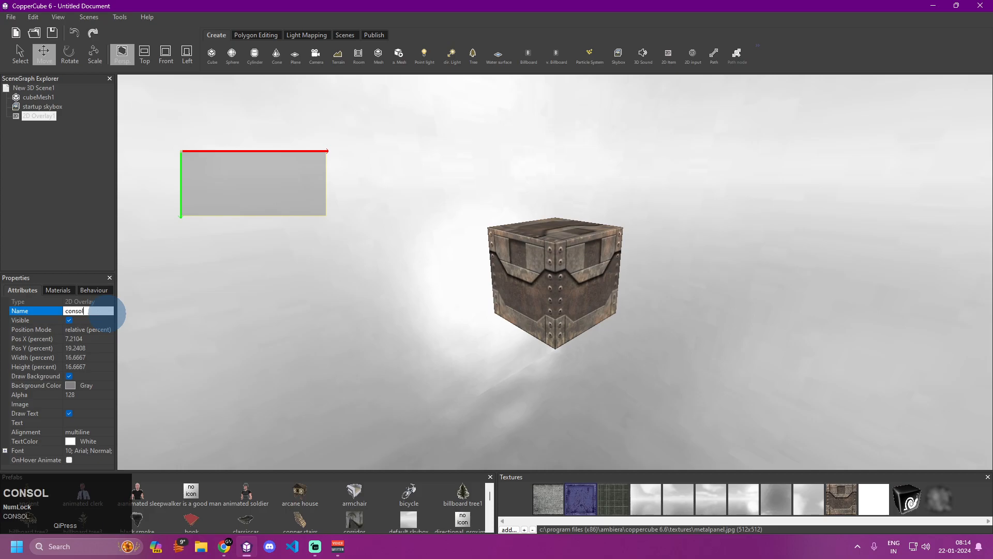
key(Return)
Add a Set or Change a Variable action to the root scene node's Tab key behavior
click(33, 88)
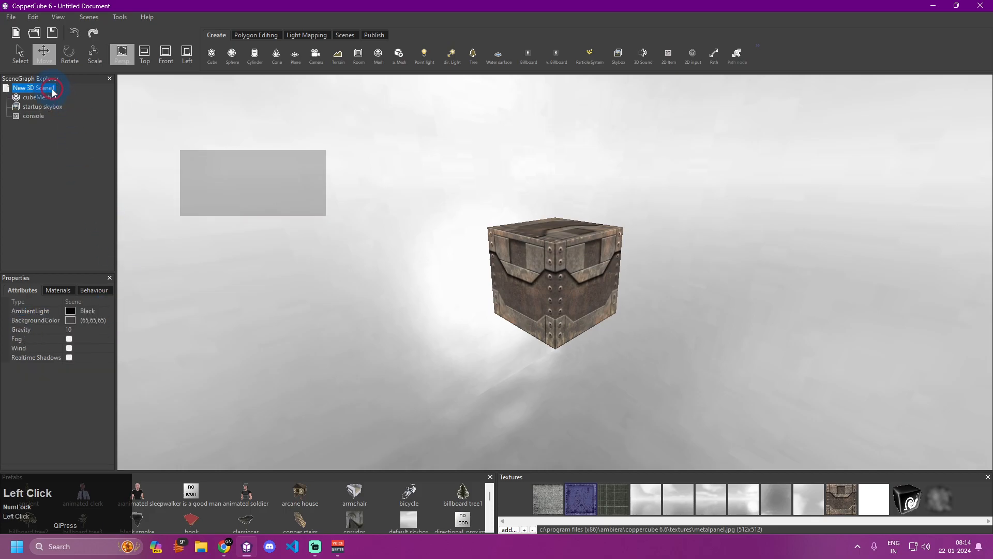
click(85, 290)
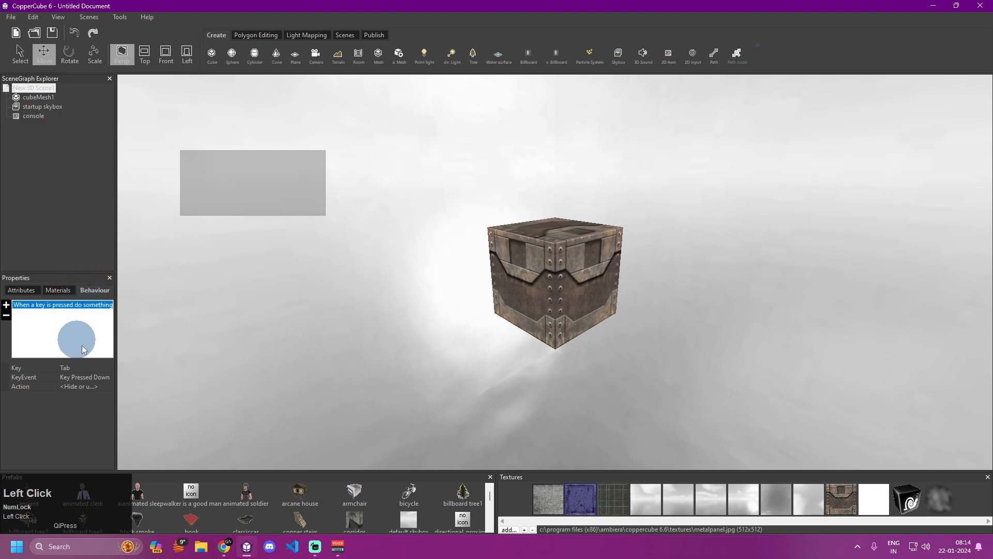
click(106, 388)
click(106, 388)
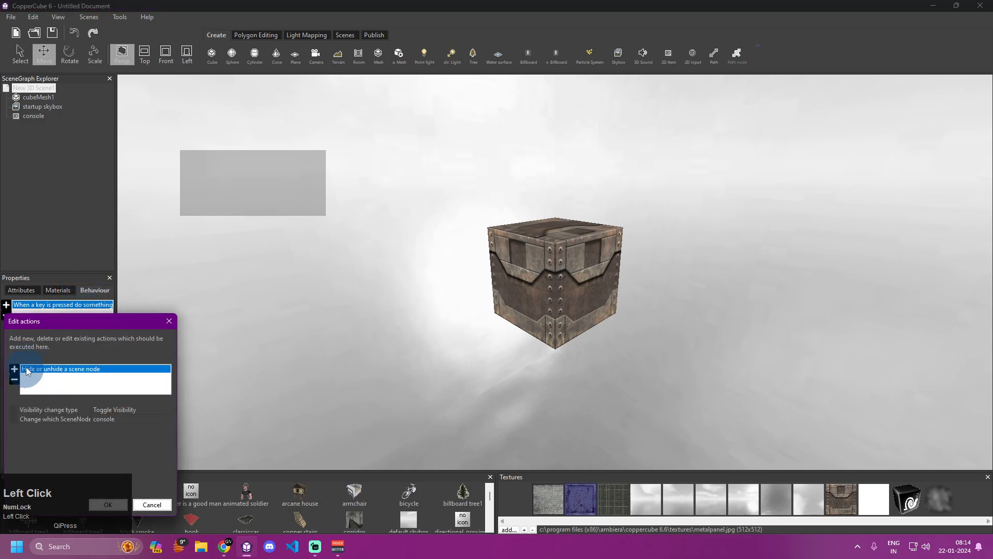
drag(74, 321, 30, 172)
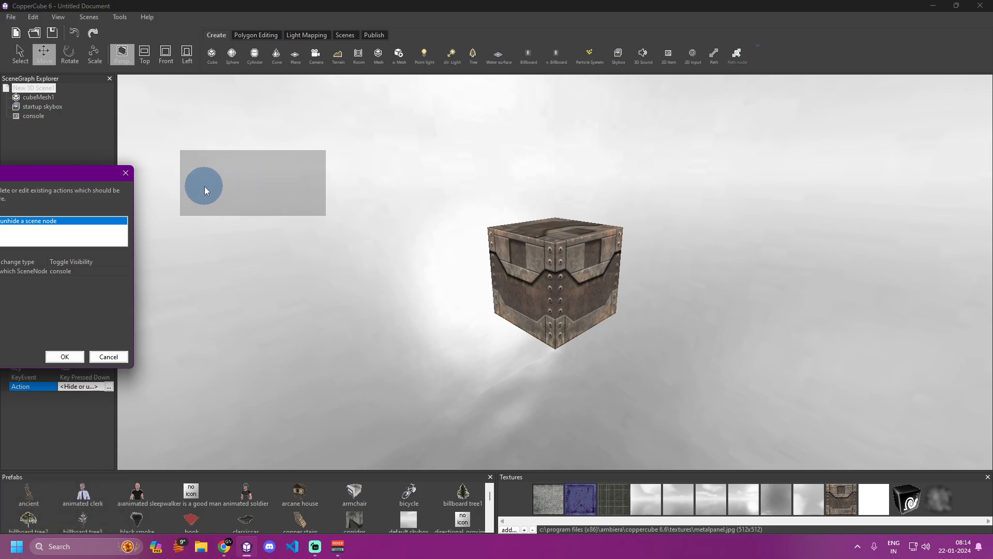
drag(8, 173, 79, 170)
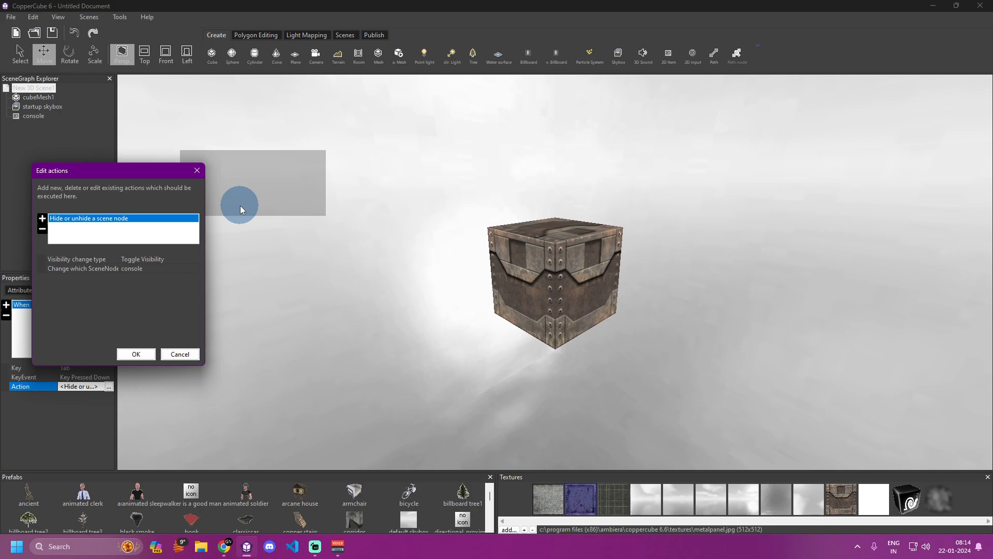
click(38, 218)
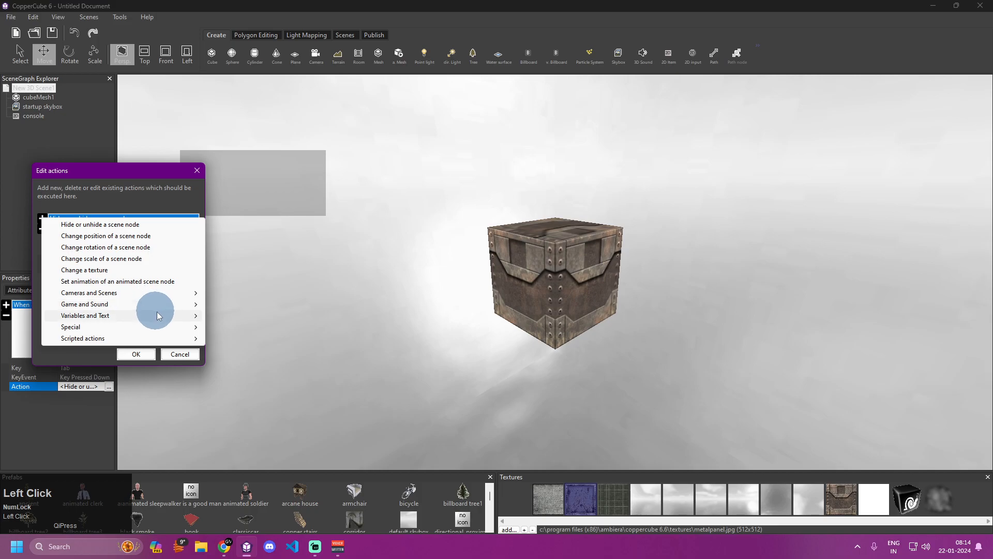
mouse_move(178, 315)
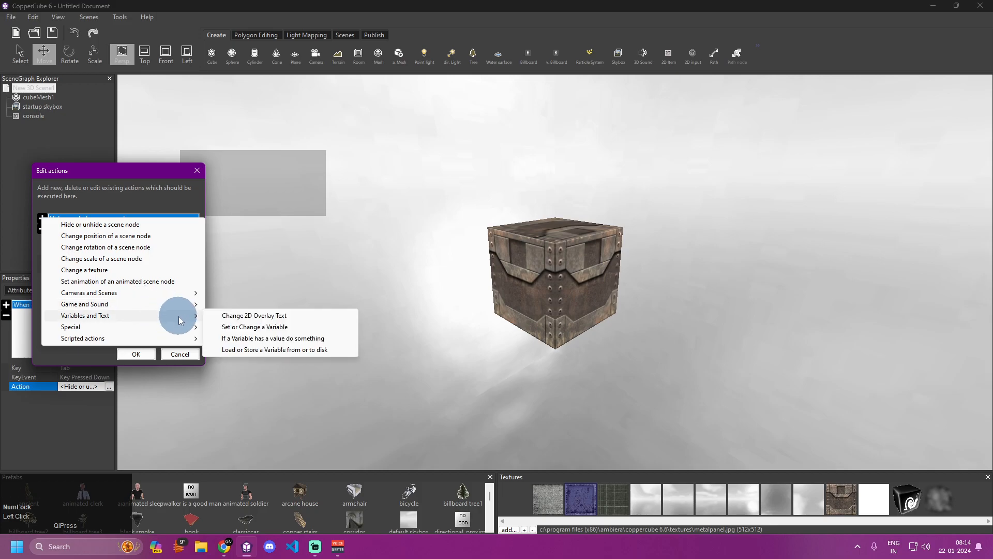
click(245, 327)
Configure the variable action to set #edit.console to true
click(147, 259)
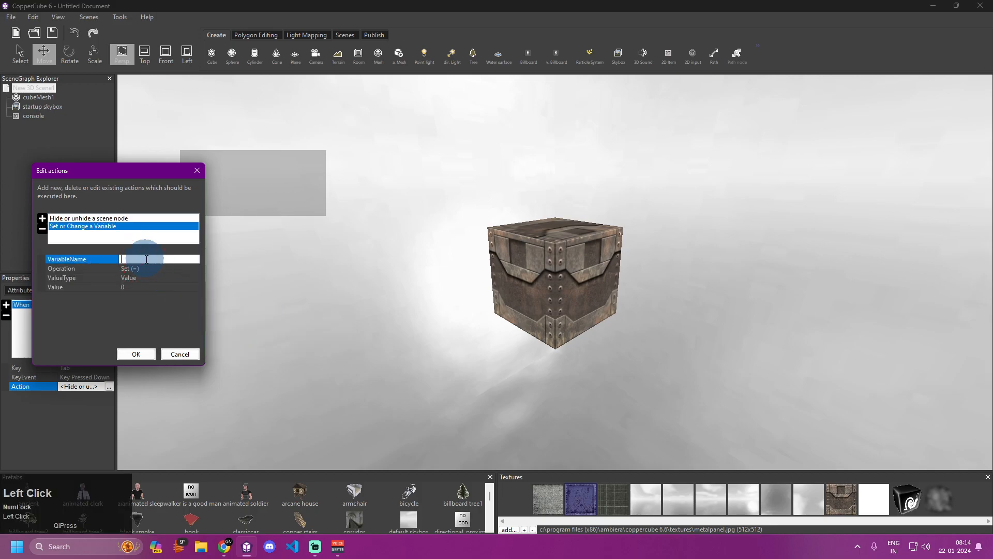
text(#ws)
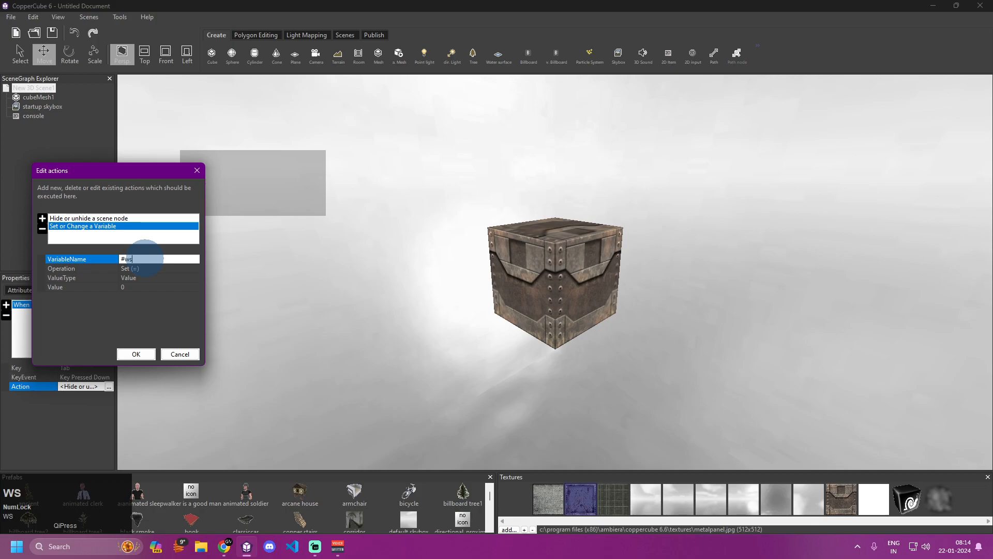
key(BackSpace)
key(BackSpace)
text(edit.console)
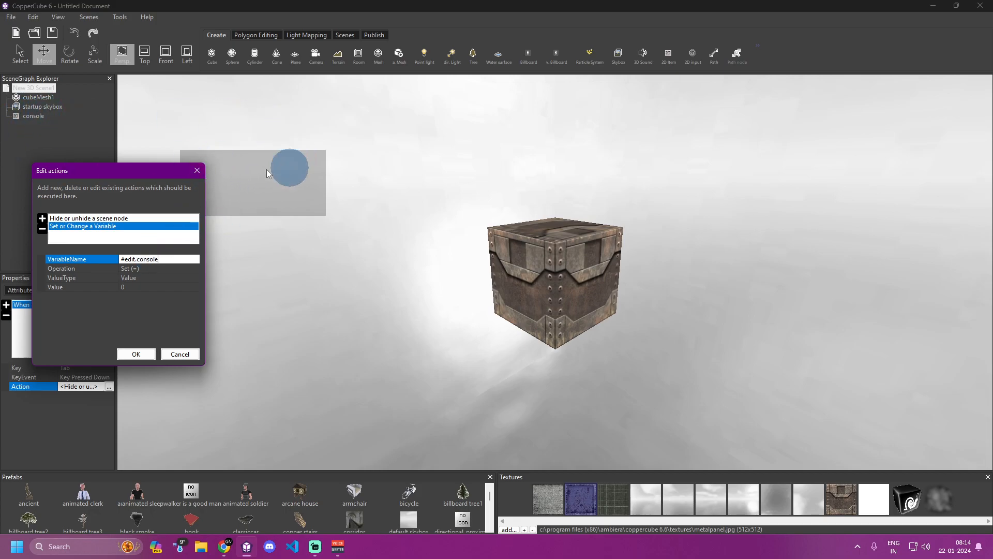
click(131, 289)
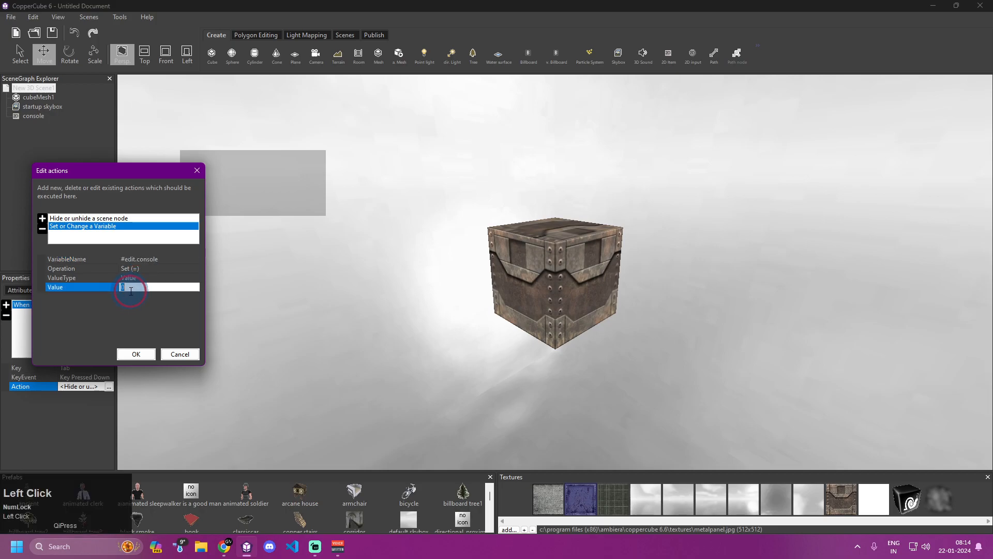
text(true)
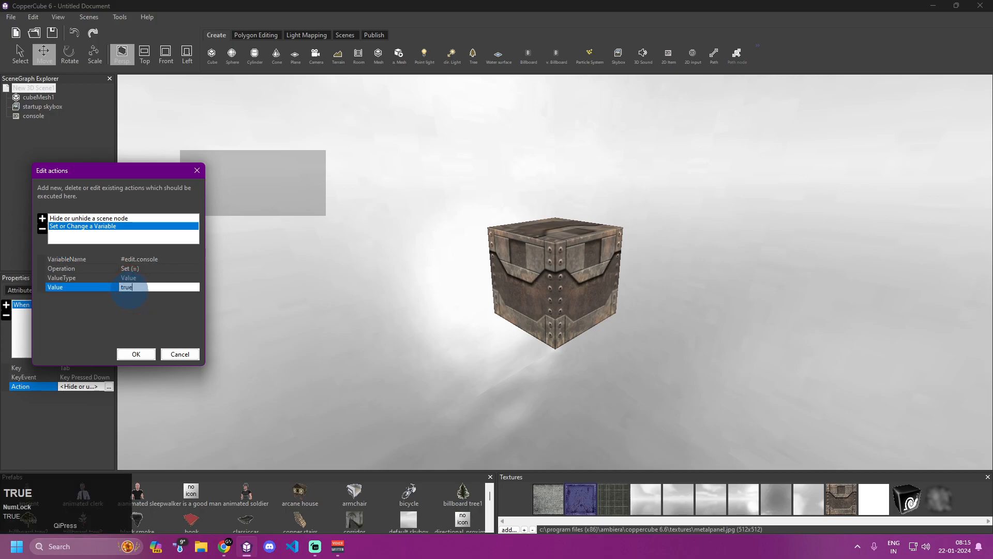
key(Return)
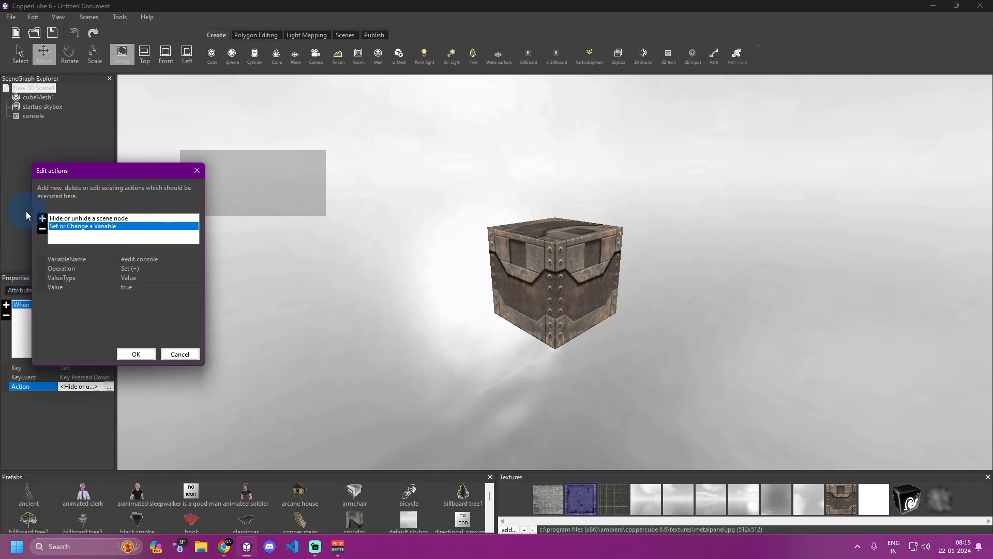
Add another Set or Change a Variable action to the Tab key behavior with the variable name console.clearinput
click(42, 219)
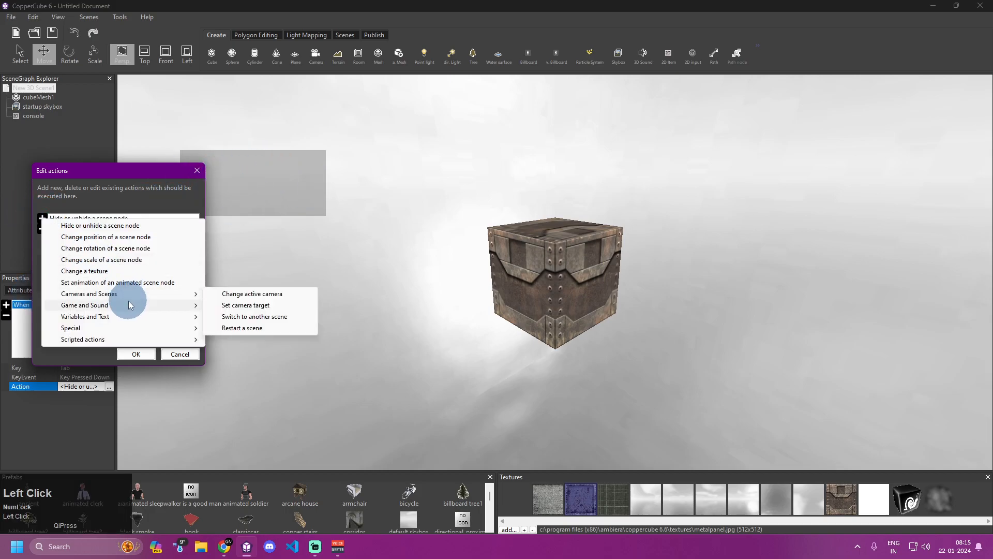
mouse_move(160, 319)
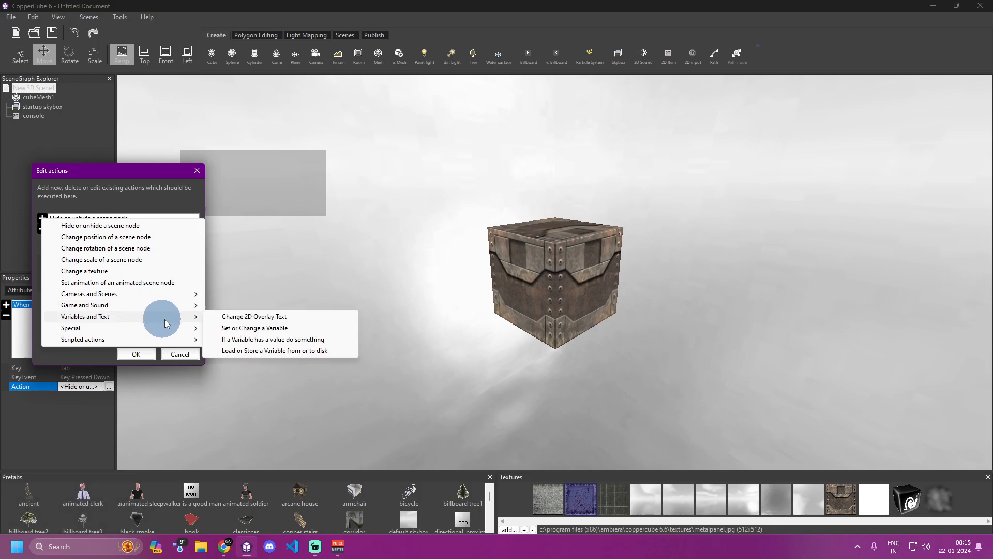
click(241, 329)
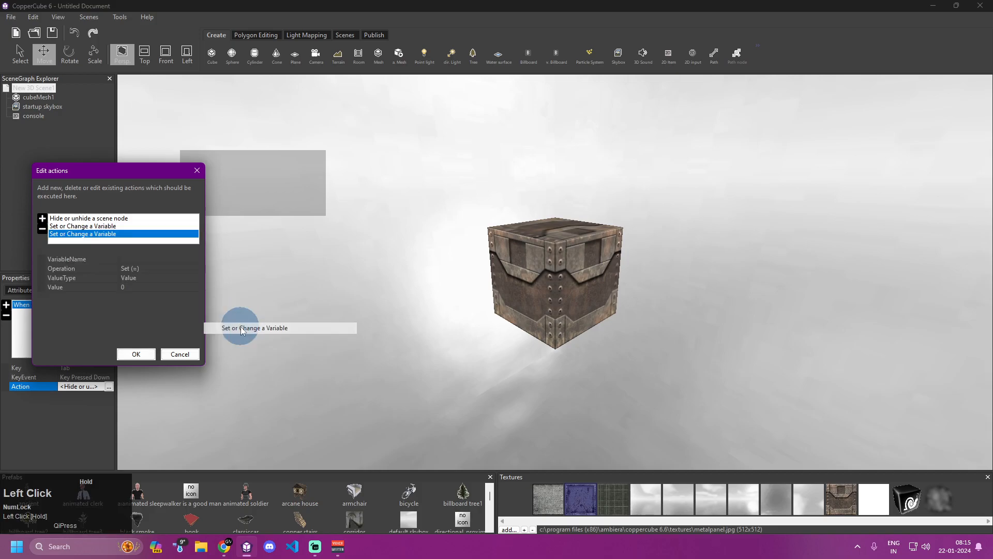
click(143, 259)
text(console.)
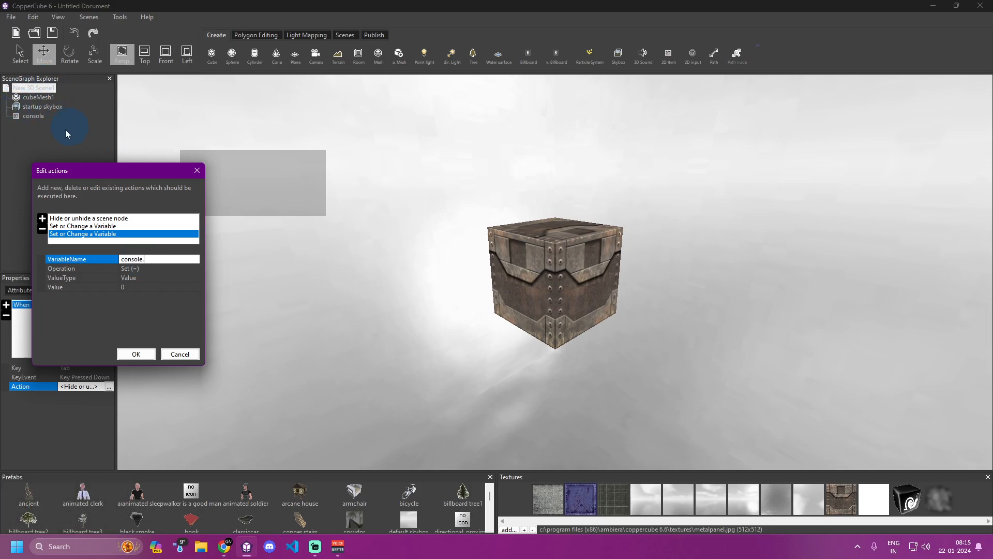
click(117, 260)
text(.clea)
text(rinput)
Set the console.clearinput variable's value to true and accept the Tab key behavior's actions
click(141, 293)
click(137, 288)
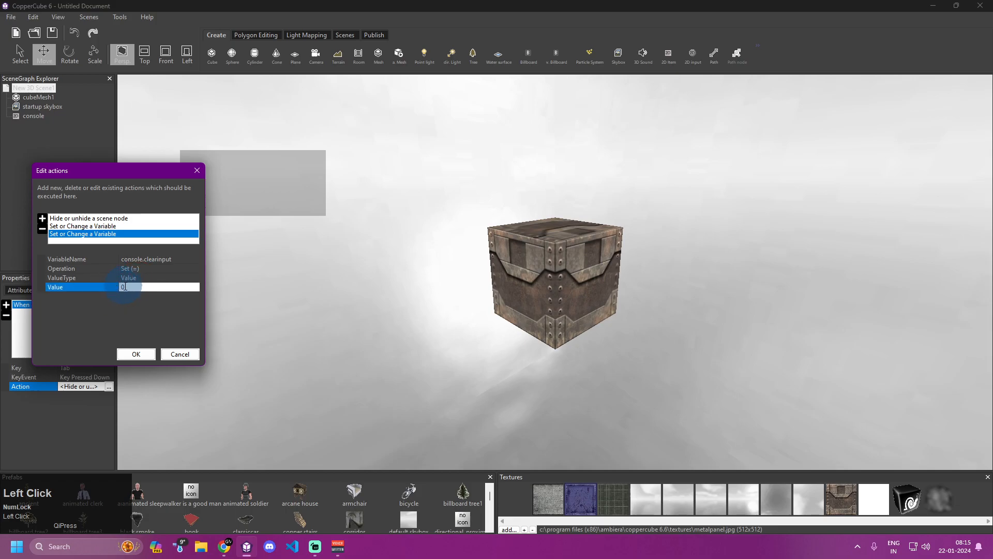
click(126, 287)
text(true)
click(136, 354)
click(86, 320)
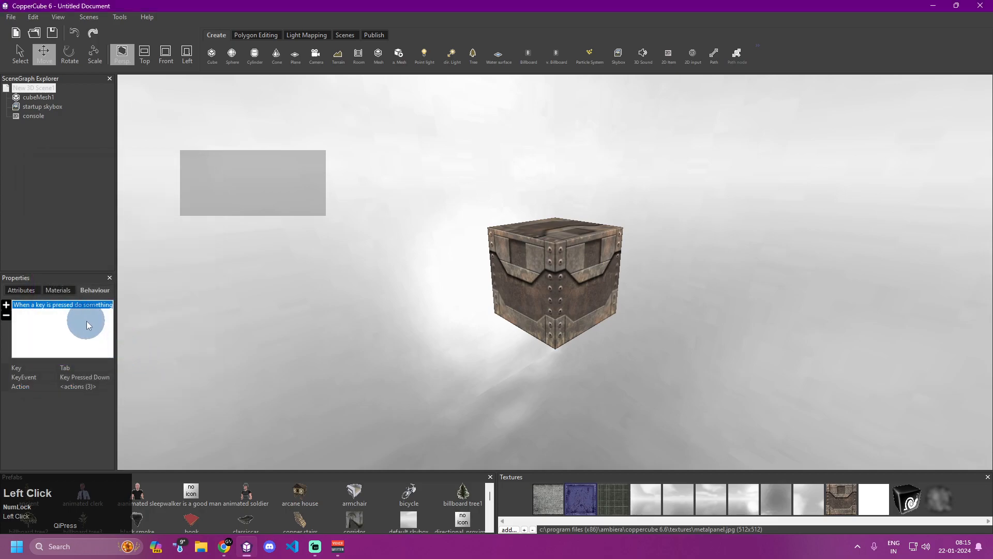
Make the console overlay initially hidden by disabling its Visible attribute
click(343, 230)
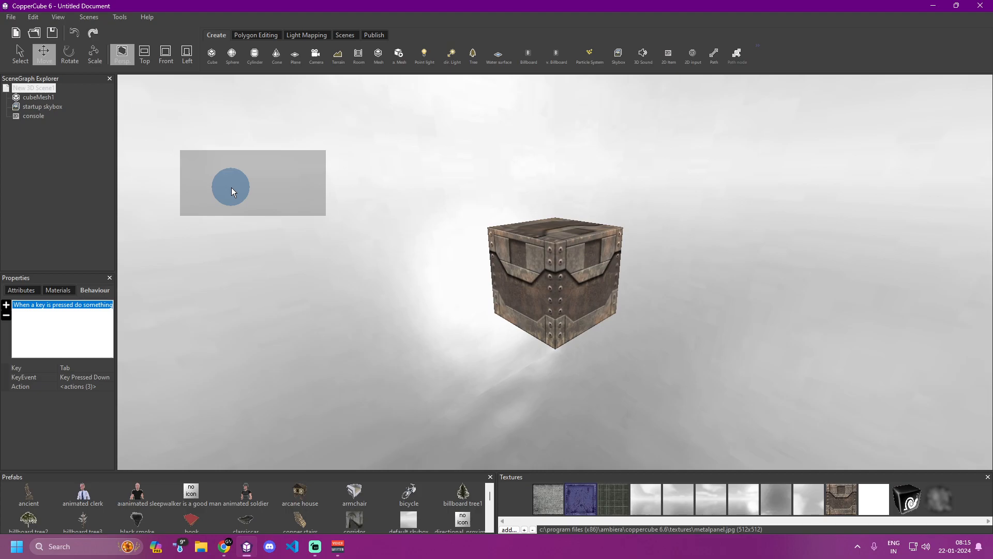
click(21, 291)
click(278, 185)
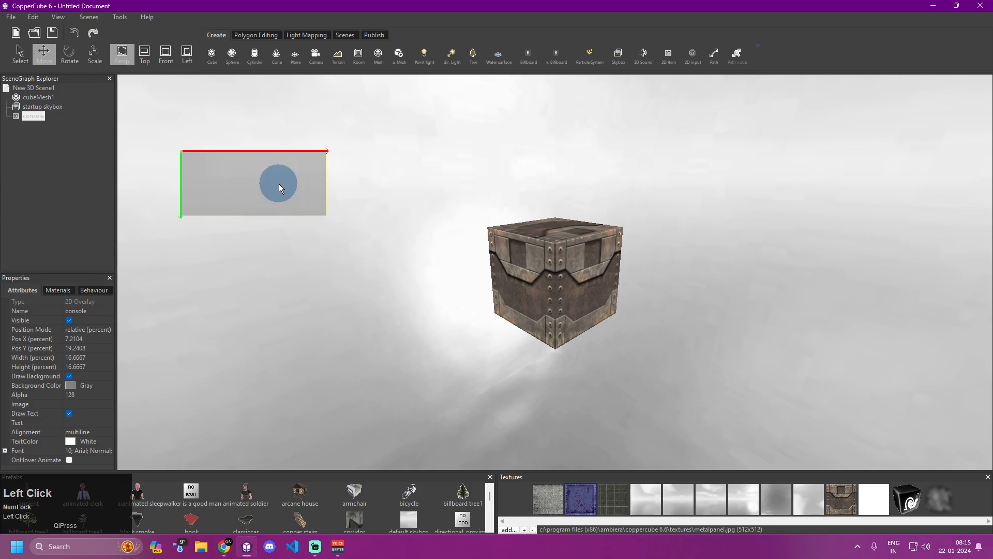
click(69, 321)
click(247, 297)
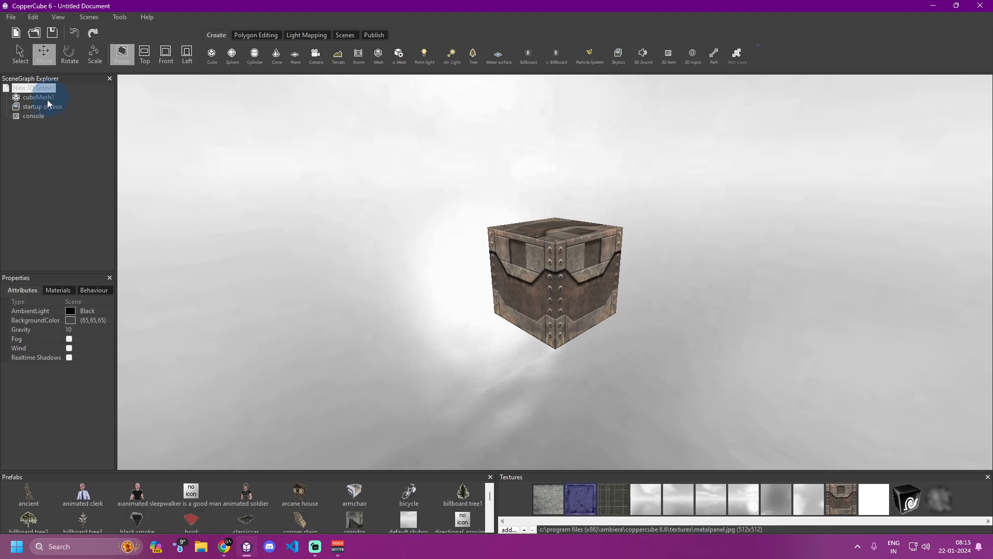
Add a Change a texture action to the console overlay's existing Add Console based Cheats v 1.2 behavior
click(36, 117)
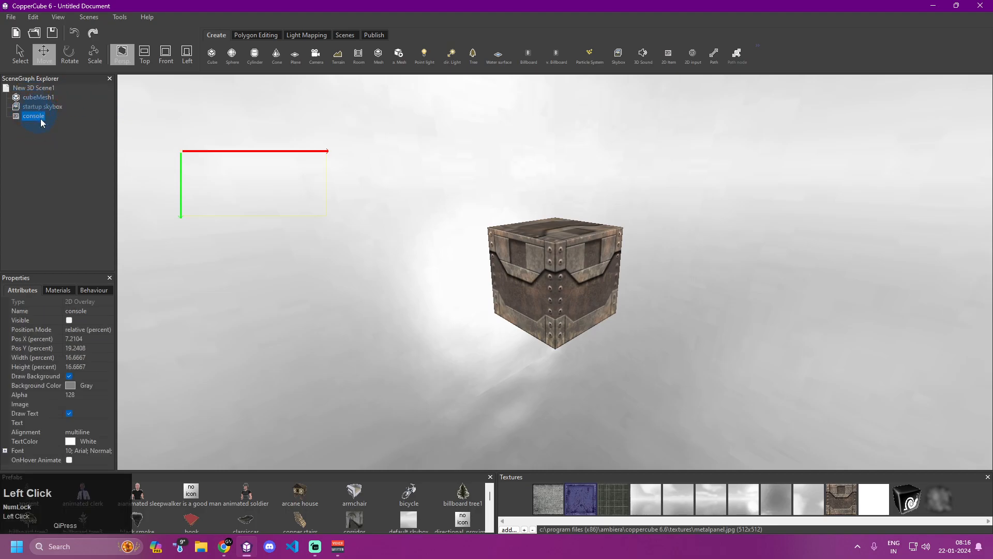
click(93, 290)
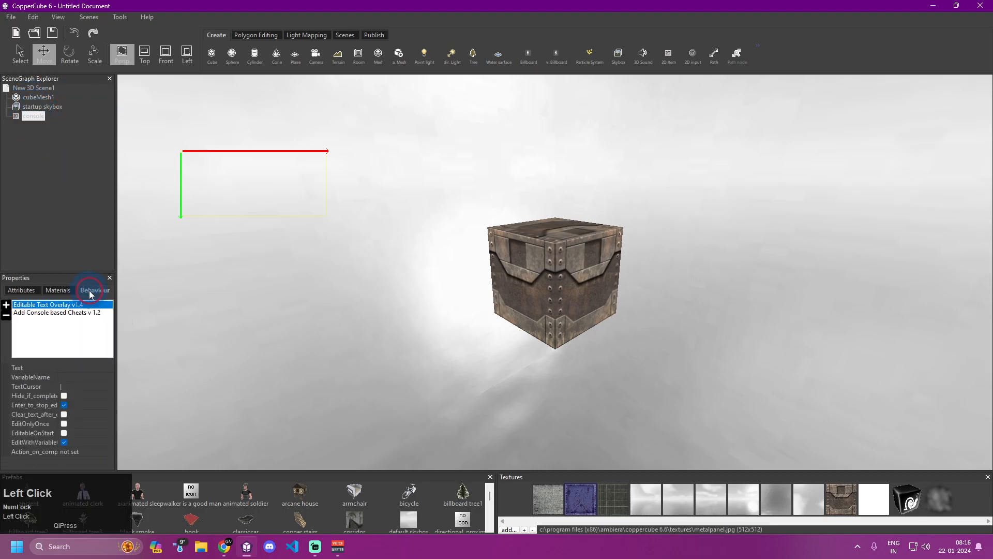
click(45, 313)
click(101, 369)
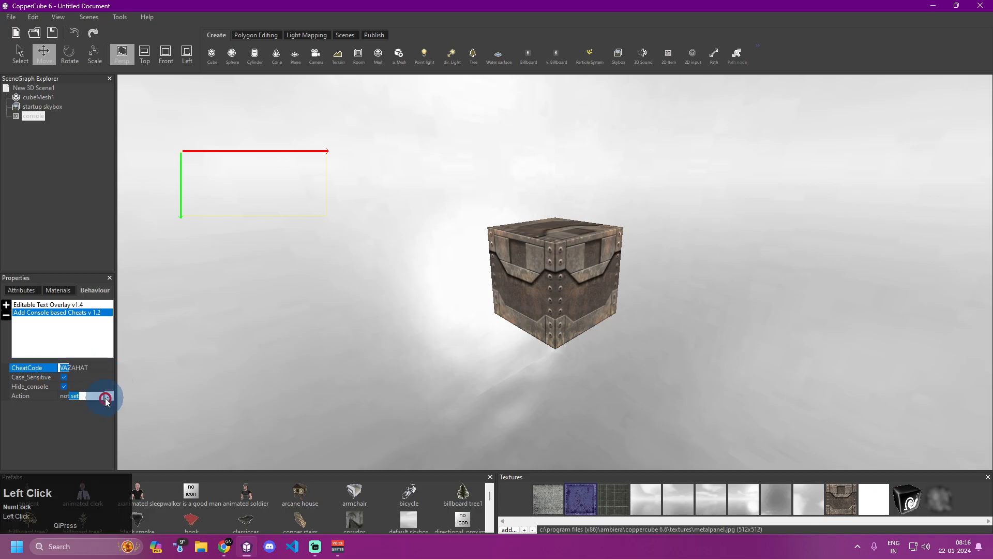
click(104, 396)
click(30, 374)
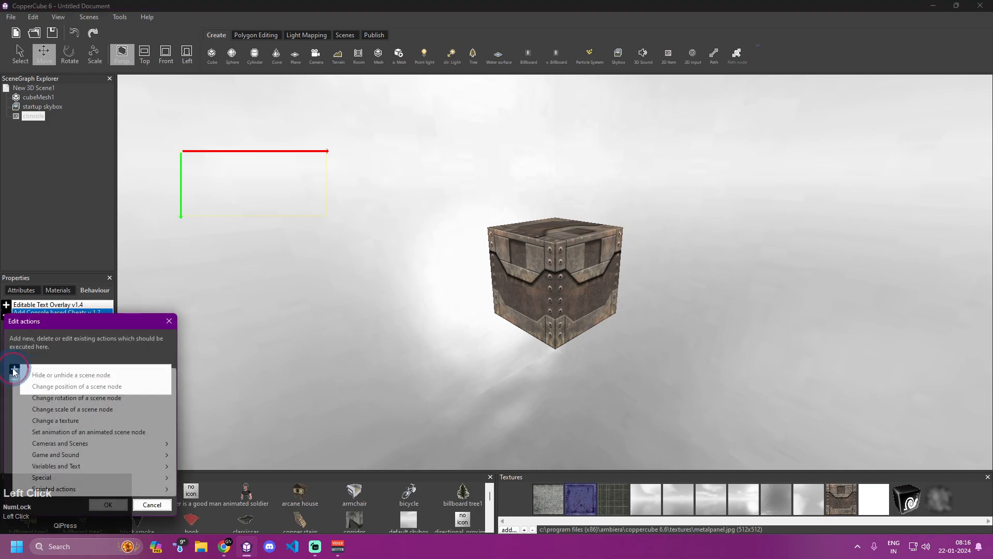
click(76, 421)
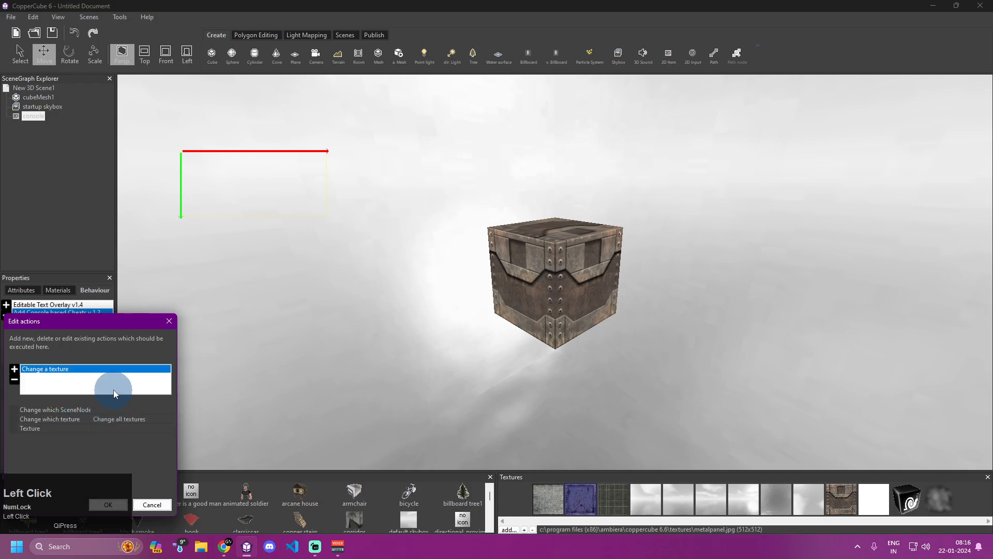
Configure the texture action to change all textures of cubeMesh1 to the dark grid texture
click(137, 410)
click(124, 428)
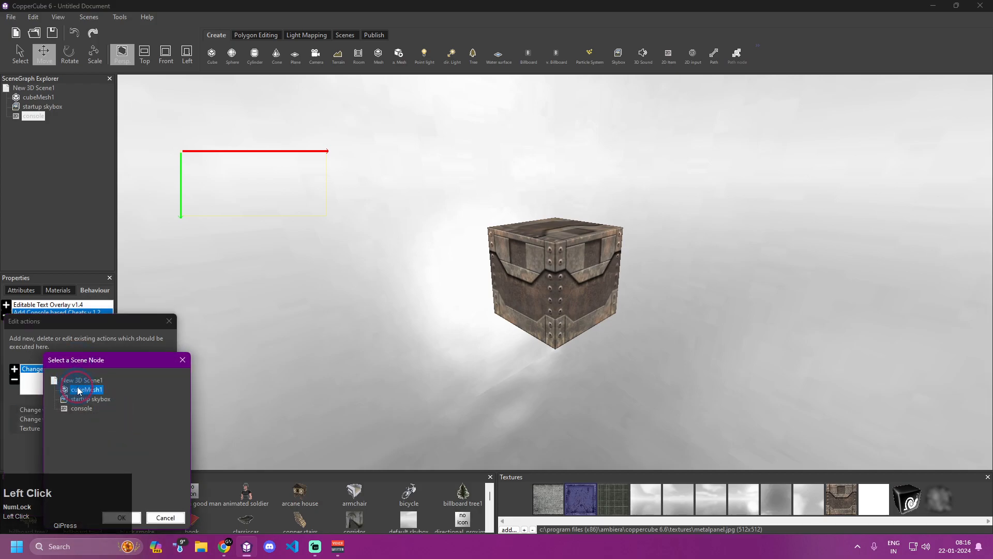
click(129, 517)
click(151, 427)
click(166, 428)
click(138, 326)
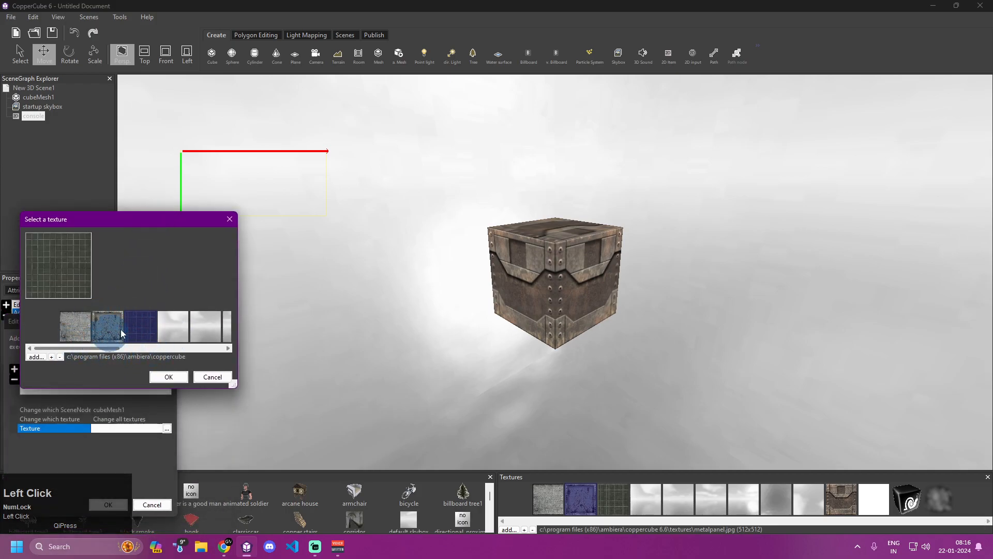
click(169, 376)
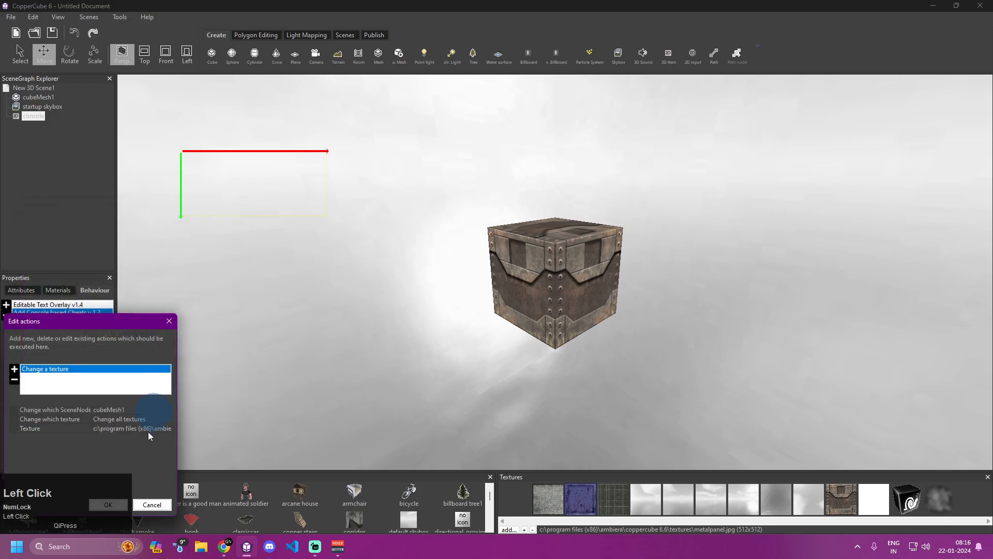
drag(108, 318, 215, 179)
click(206, 366)
Add a second Add Console based Cheats v 1.2 behavior to the console overlay with the cheat code Subscribe
click(5, 304)
mouse_move(140, 357)
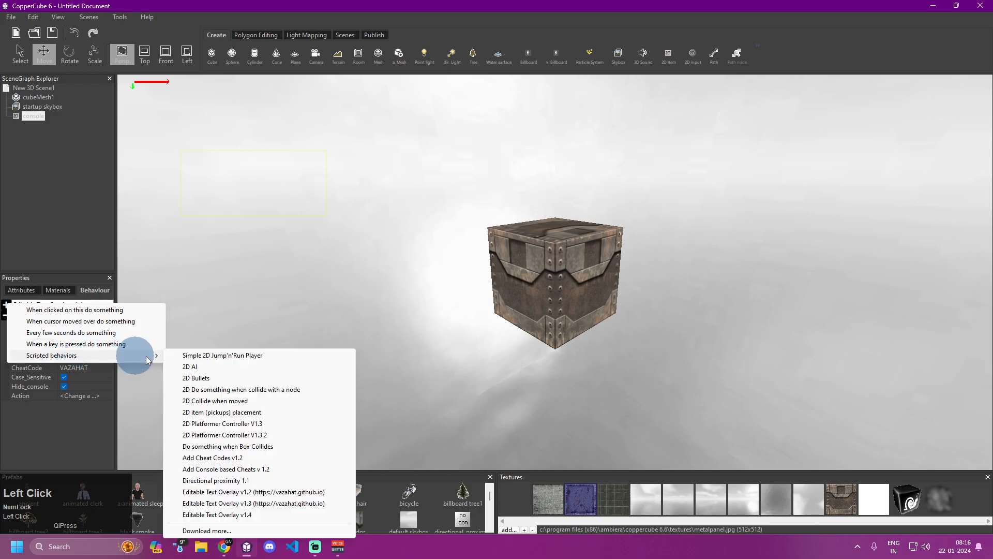
click(246, 468)
click(41, 356)
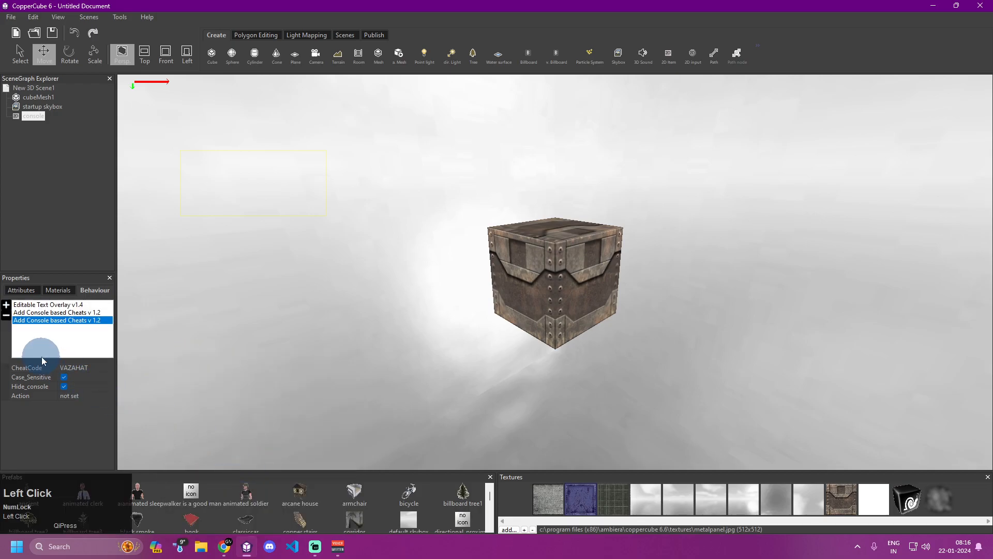
click(98, 368)
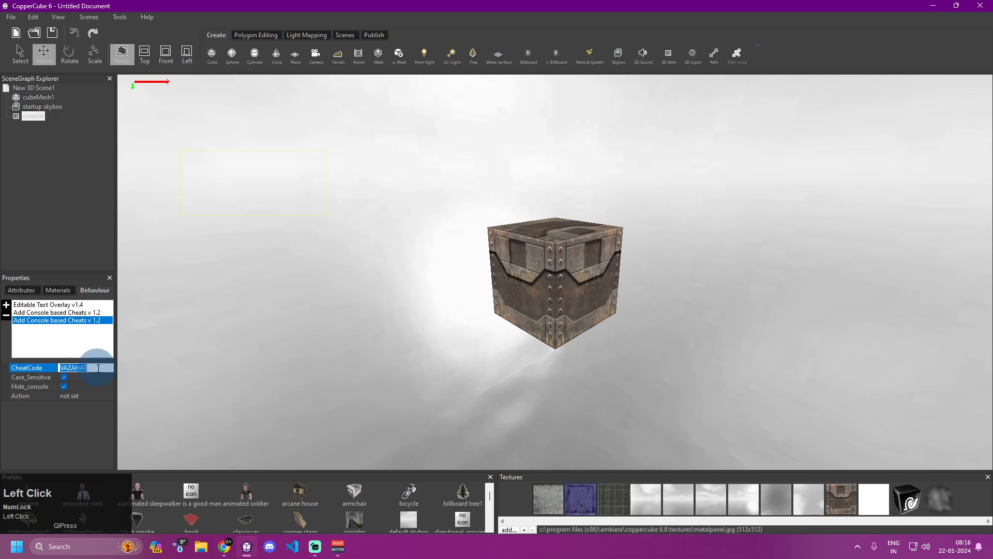
key(BackSpace)
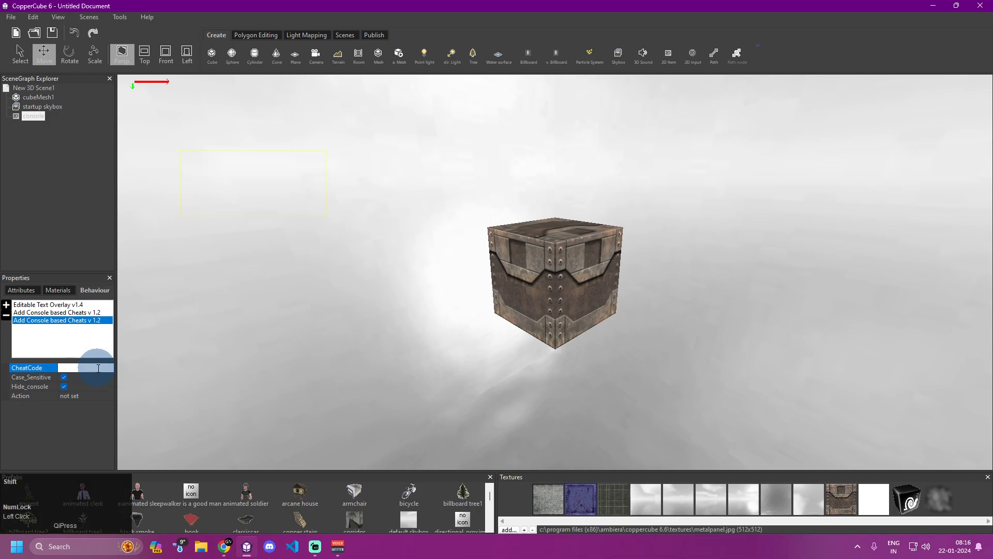
text(Subscribew)
key(BackSpace)
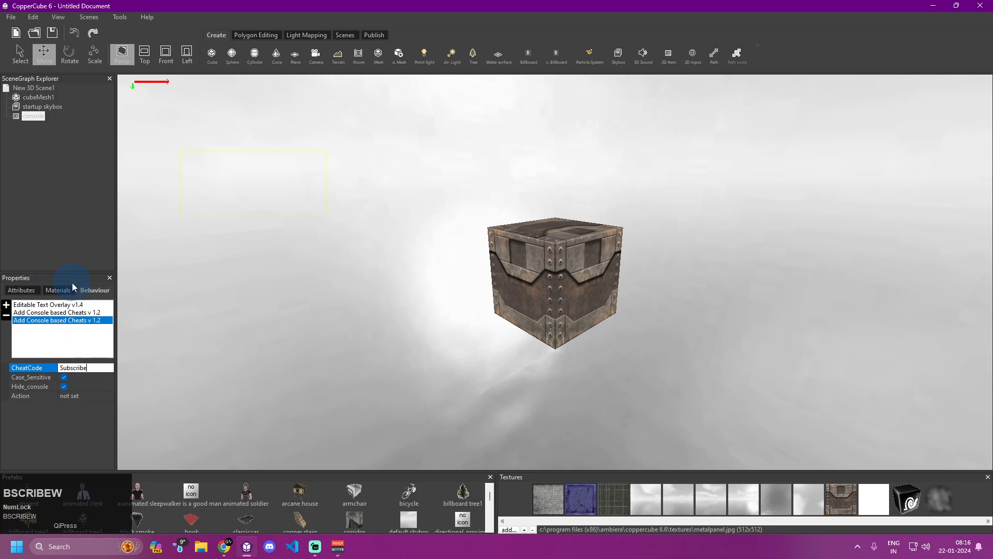
click(82, 383)
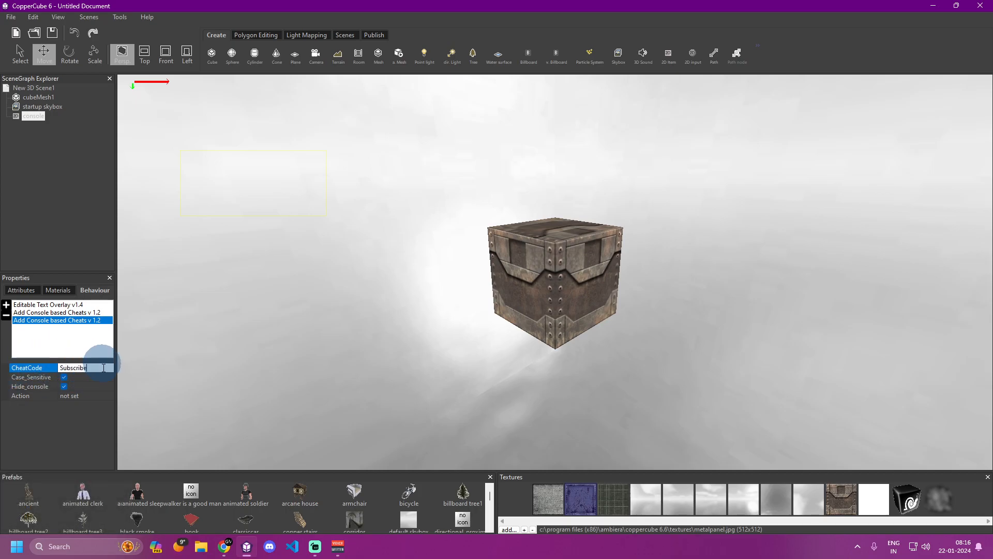
click(144, 291)
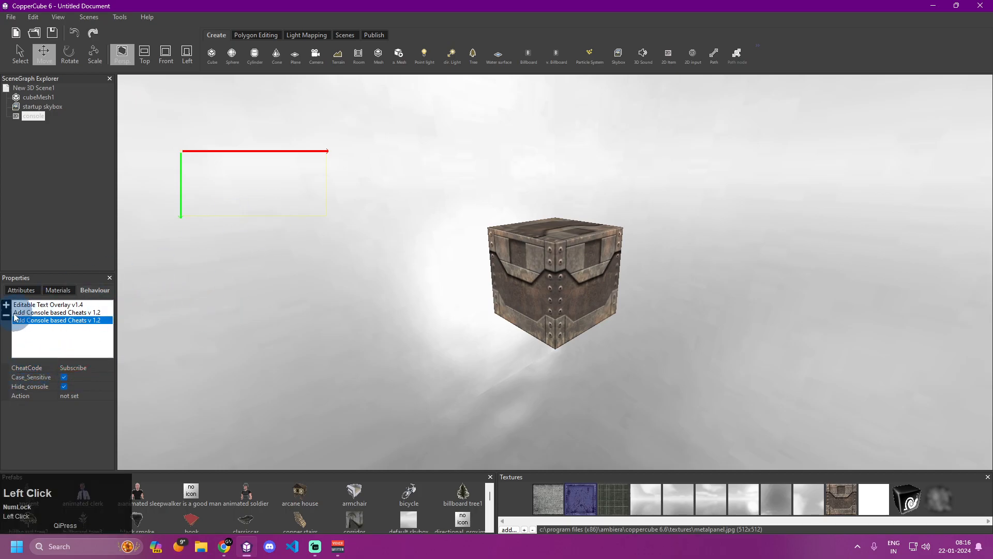
Give the Subscribe cheat behavior a Change a texture action
click(106, 396)
click(107, 397)
drag(113, 244, 126, 112)
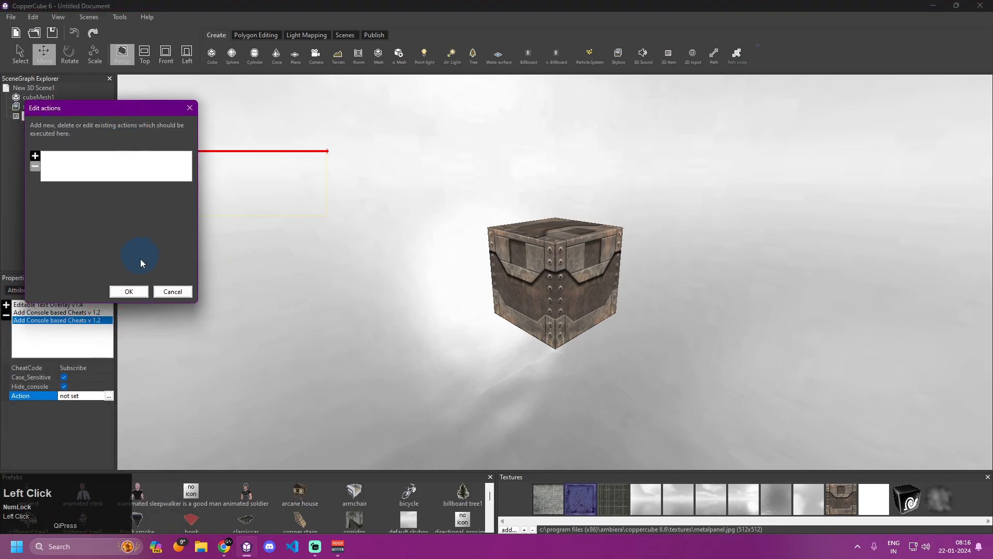
click(35, 155)
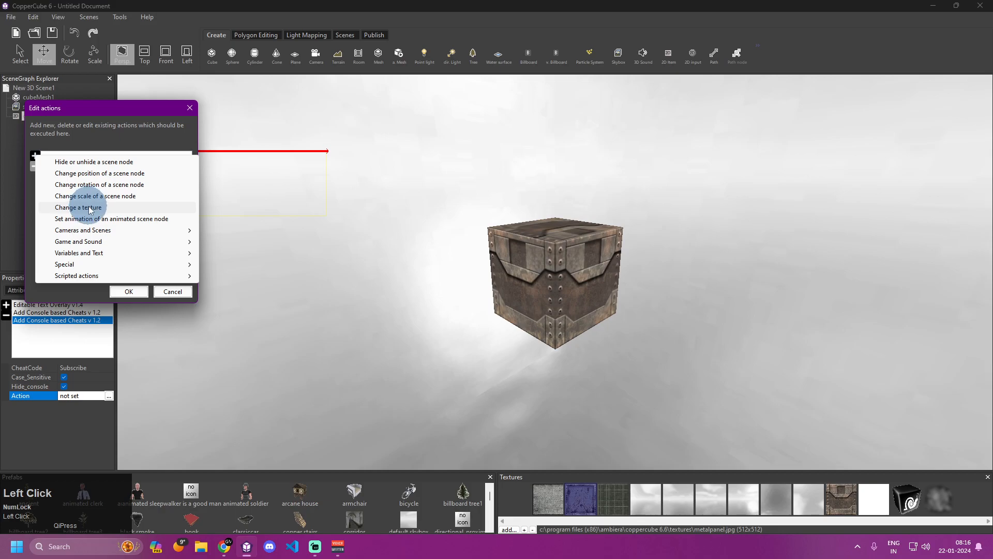
click(57, 206)
Target cubeMesh1 in the Subscribe cheat's texture action and choose the replacement texture for it
click(158, 198)
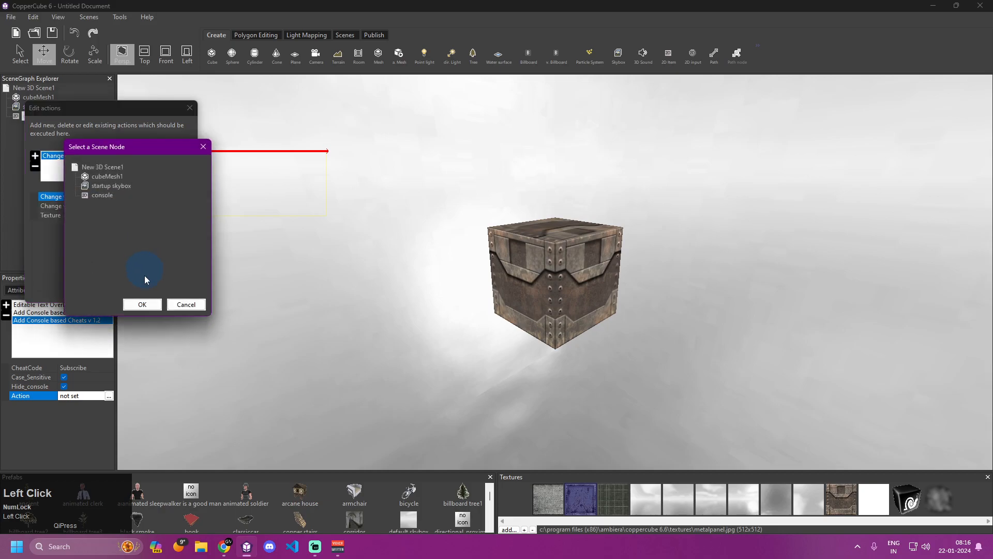
click(107, 176)
click(140, 304)
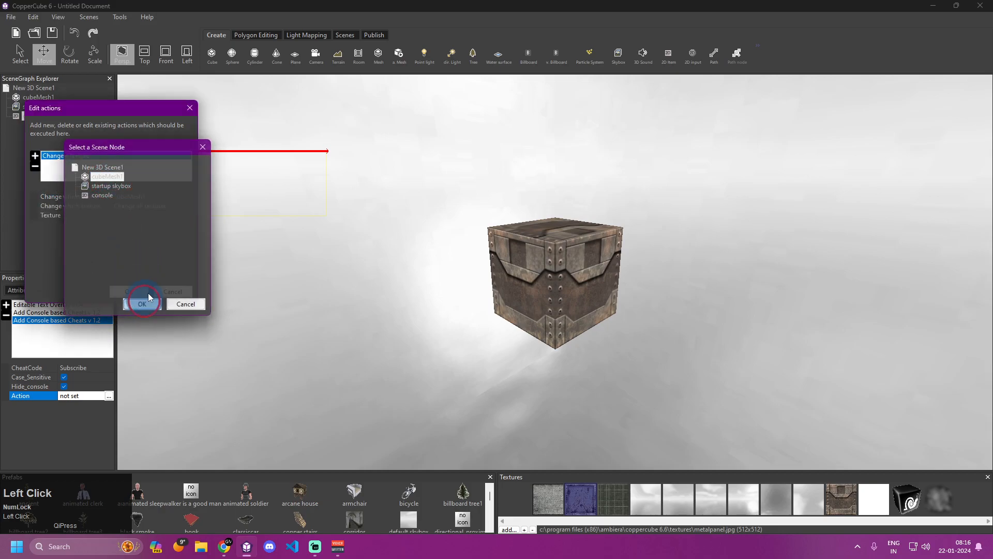
click(187, 215)
click(186, 215)
click(95, 267)
click(160, 317)
click(142, 303)
Add a third Add Console based Cheats v 1.2 behavior with the cheat code coPPer and case sensitivity disabled
click(5, 306)
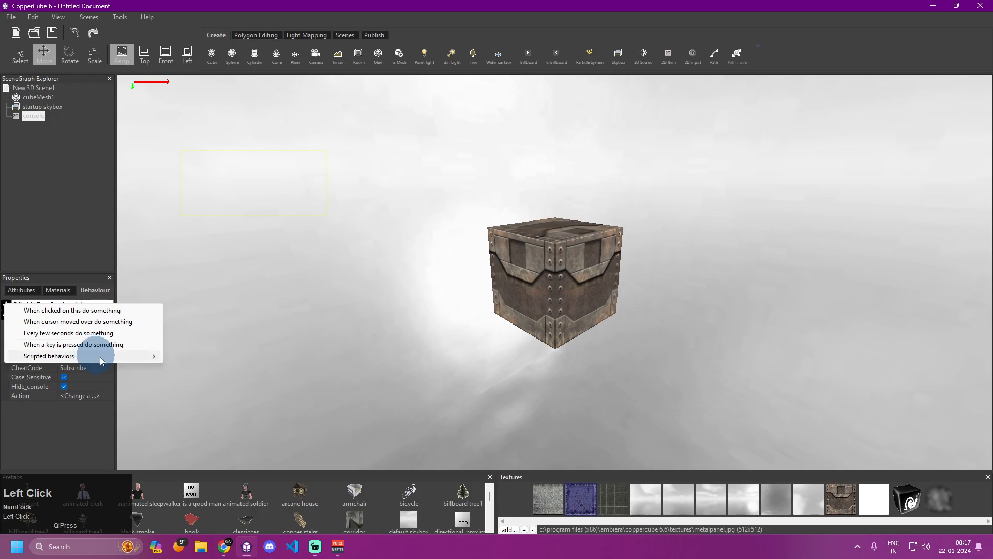
mouse_move(154, 357)
click(228, 470)
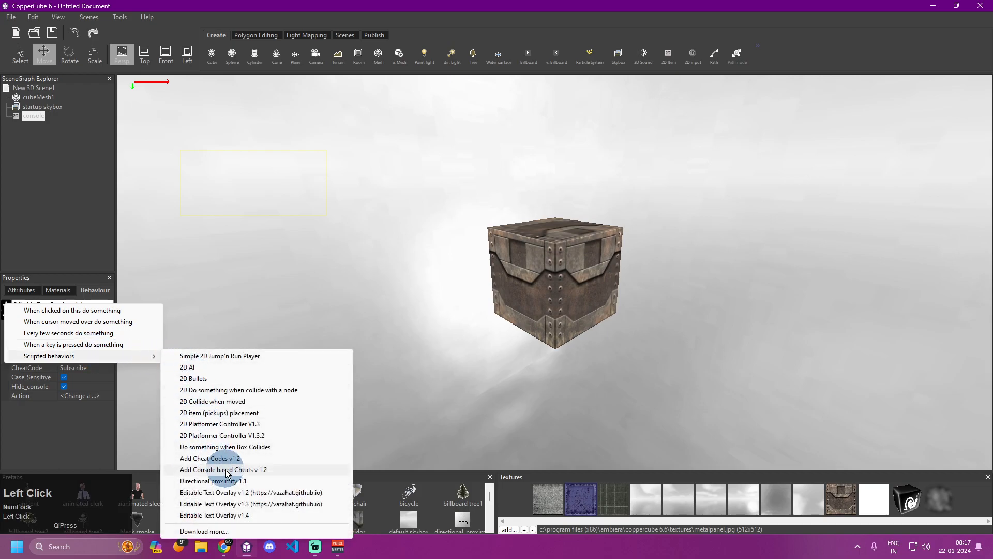
click(99, 368)
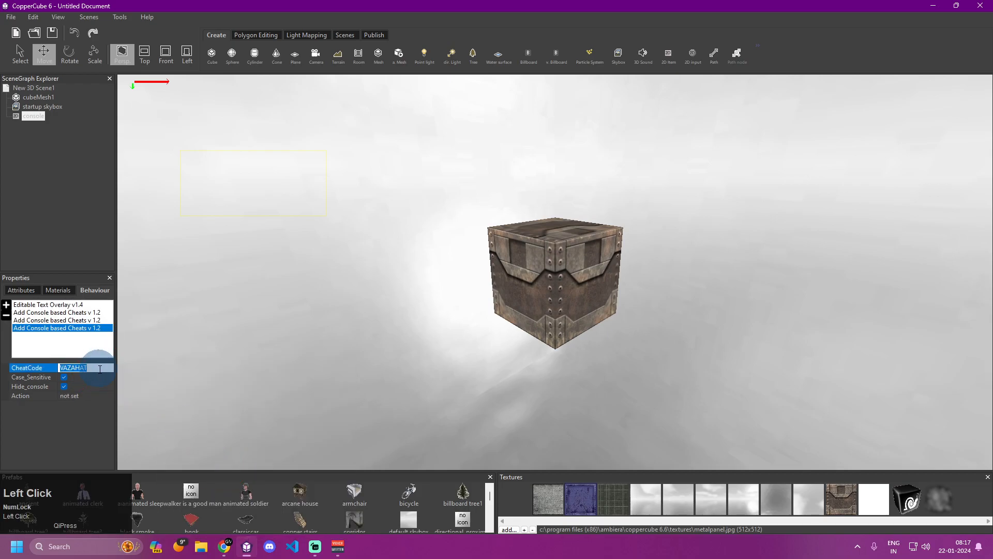
text(copper)
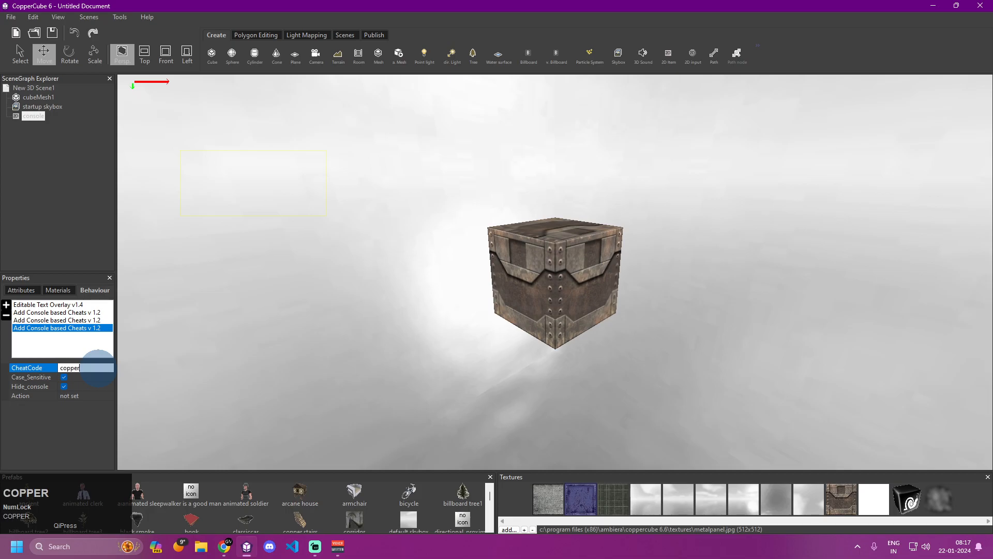
key(BackSpace)
key(BackSpace)
text(PPer)
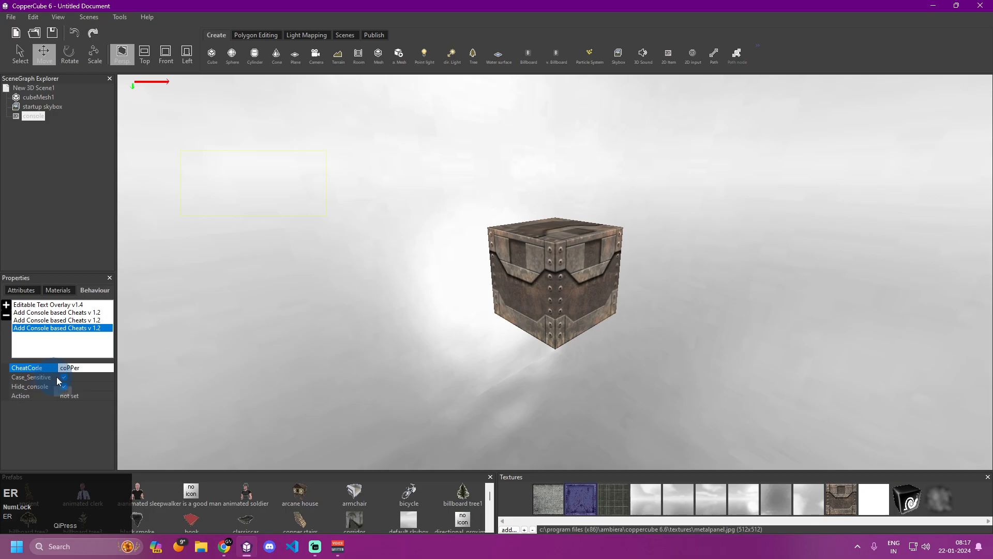
click(64, 377)
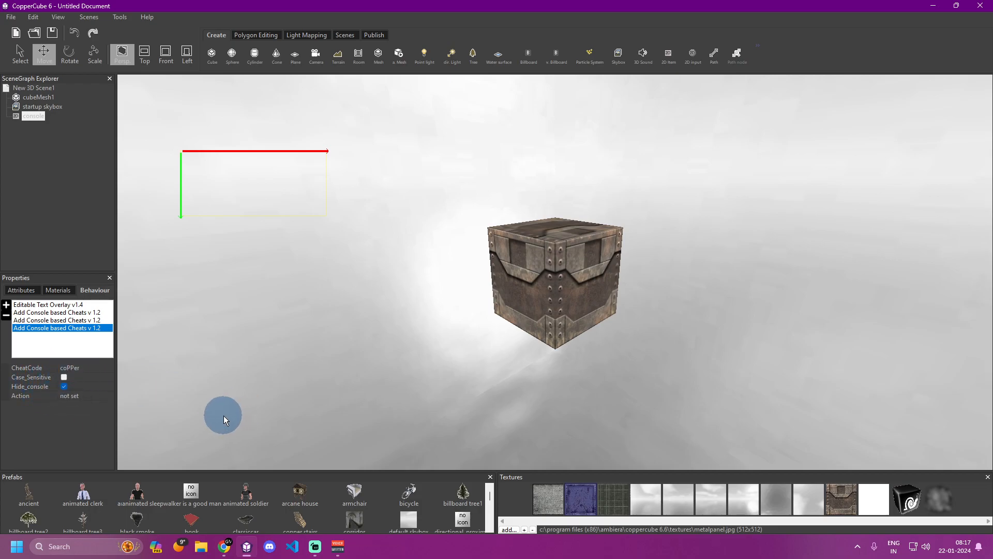
Give the coPPer cheat behavior a Change a texture action that targets cubeMesh1
click(95, 395)
drag(66, 323, 52, 204)
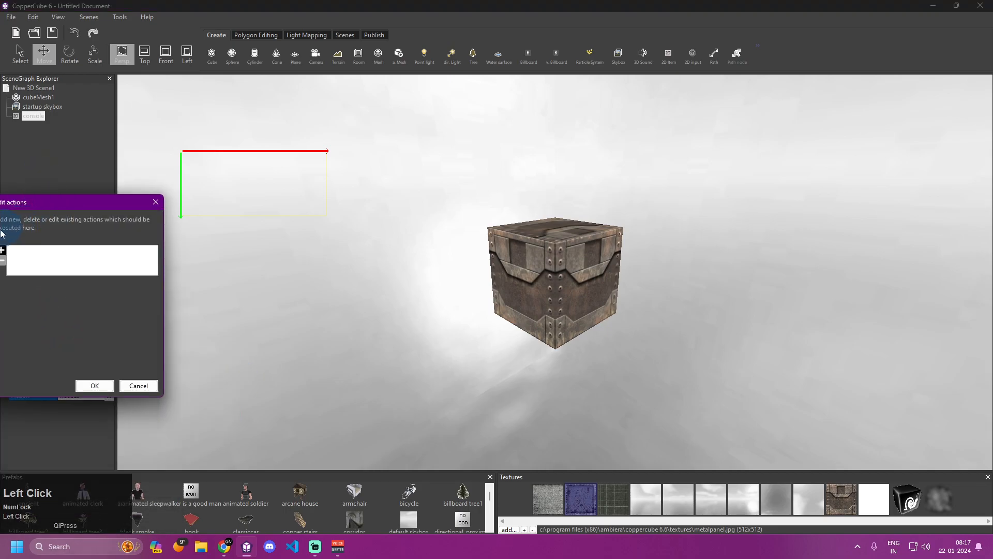
click(1, 250)
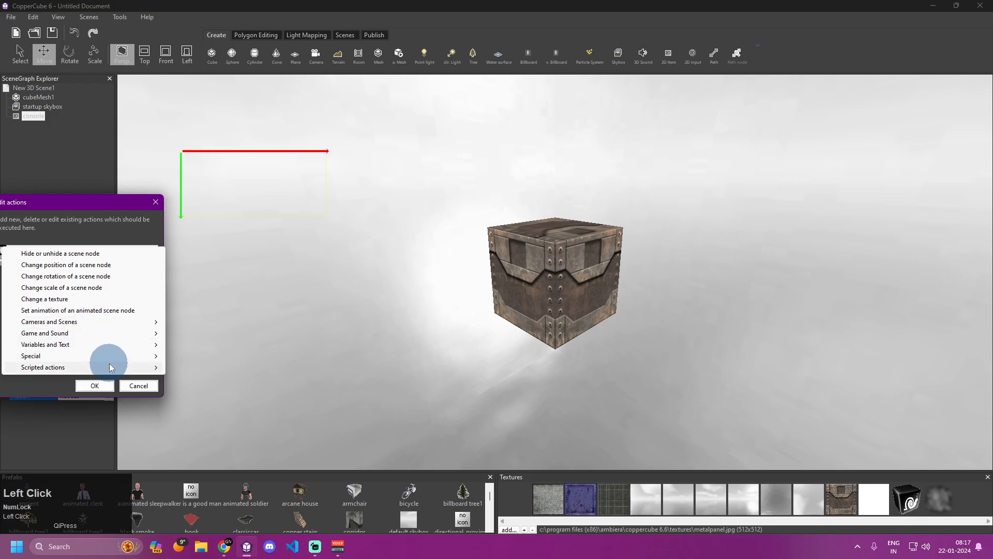
click(129, 300)
click(141, 293)
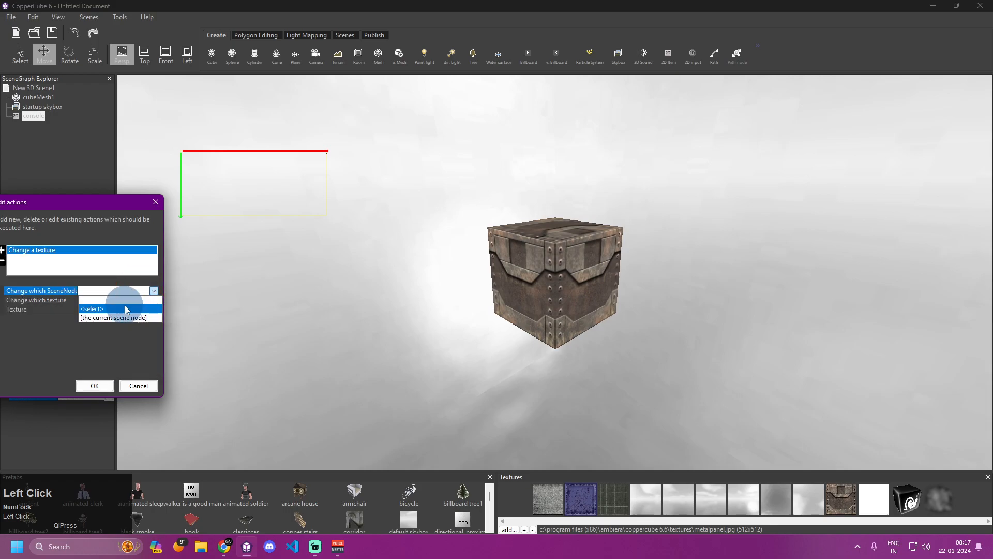
click(125, 305)
click(86, 270)
click(119, 400)
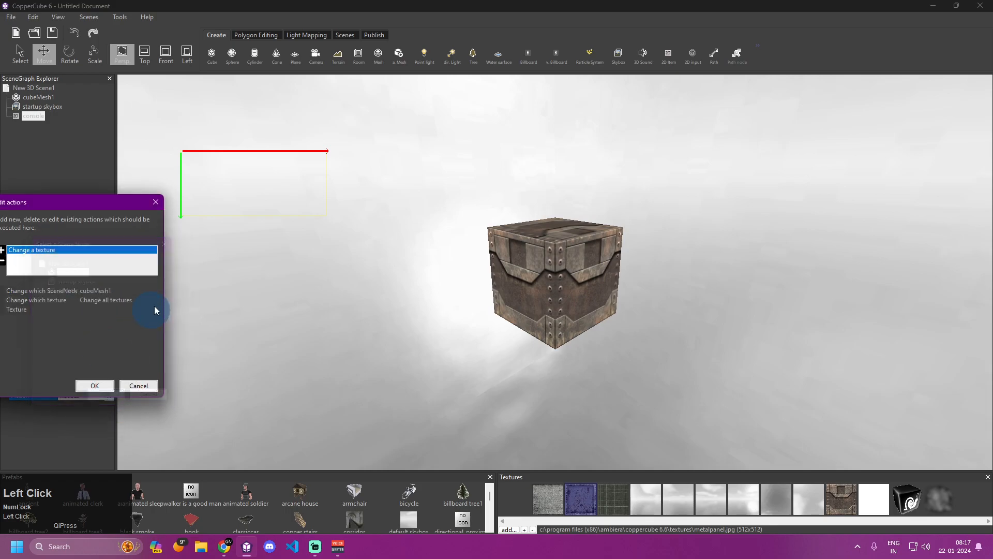
Choose the brown metal crate texture for the coPPer cheat's texture action and confirm the action
click(153, 309)
click(153, 308)
drag(70, 375, 160, 376)
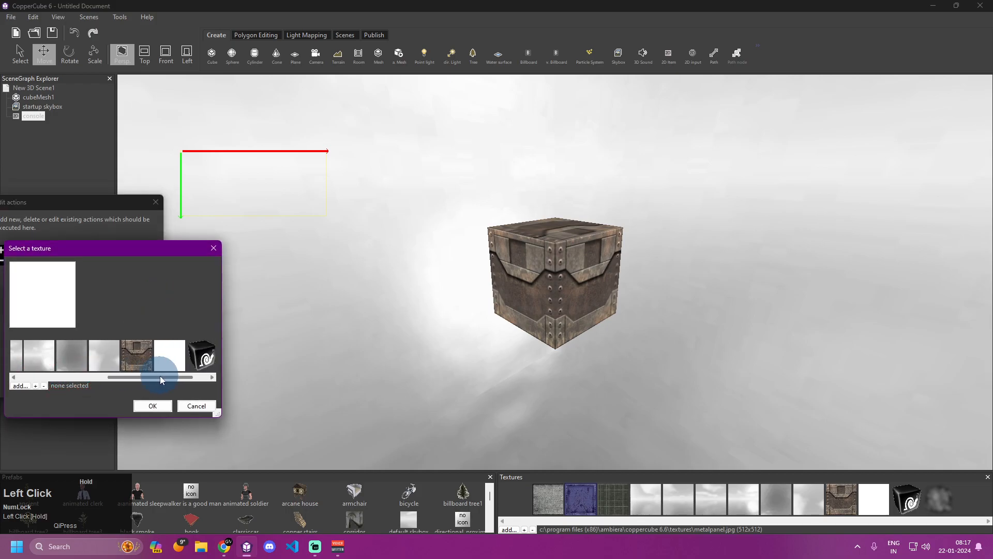
click(137, 355)
click(152, 406)
click(110, 388)
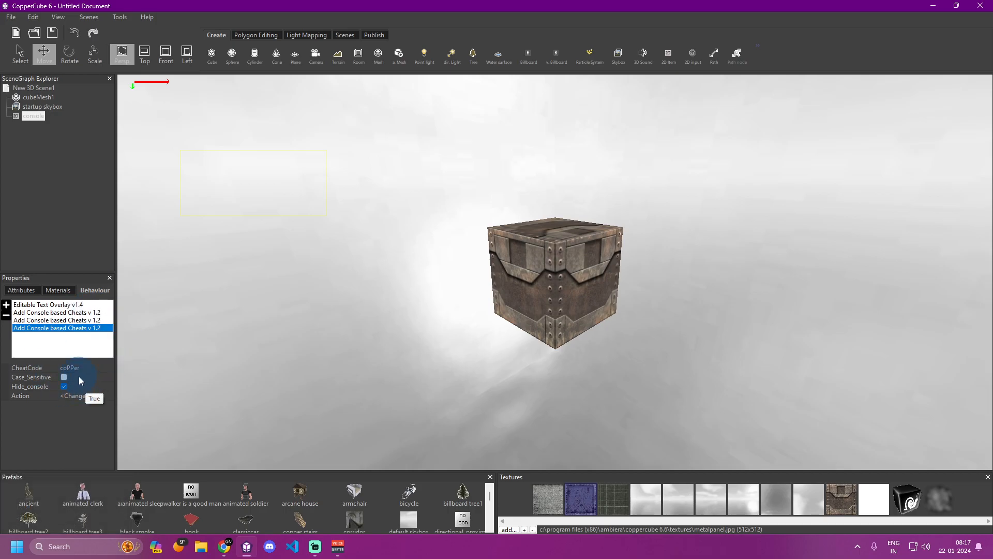
Run the scene as a test application, open the cheat console and submit the first cheat code in capital letters
key(F10)
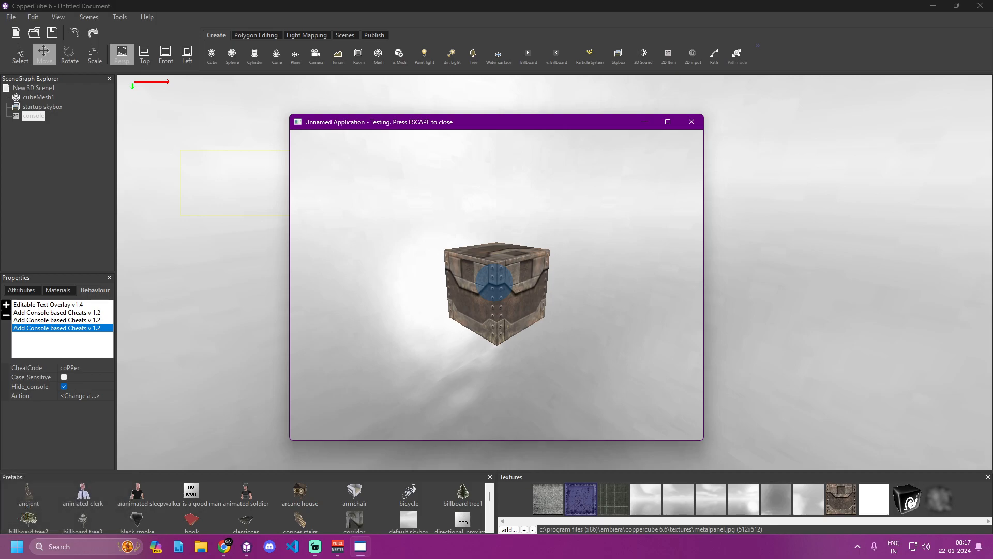
key(Tab)
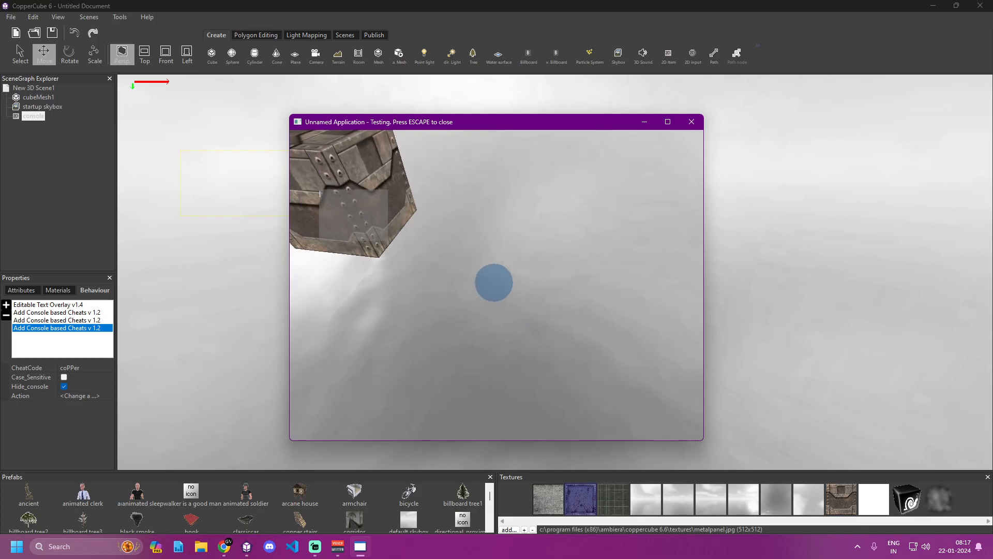
text(V)
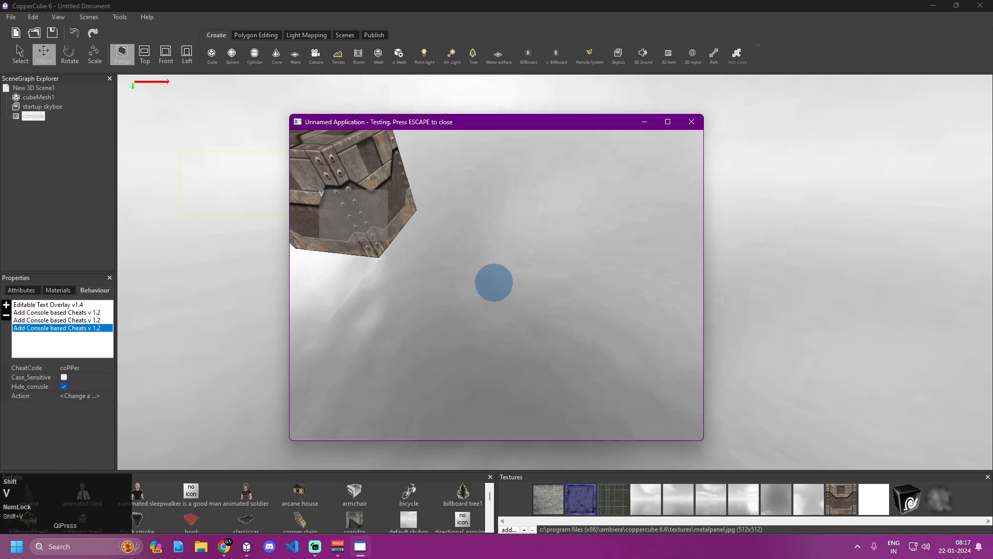
text(AZAHAT)
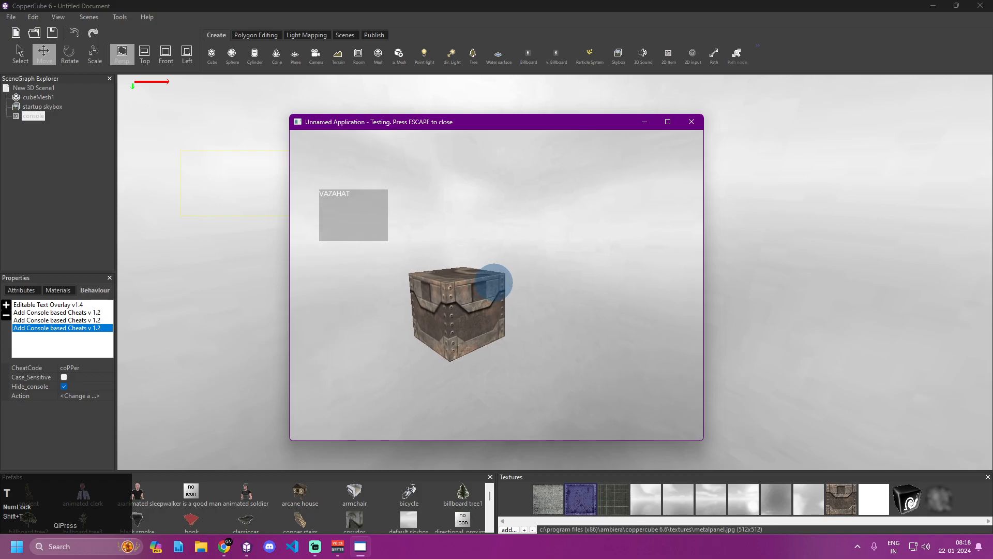
key(Return)
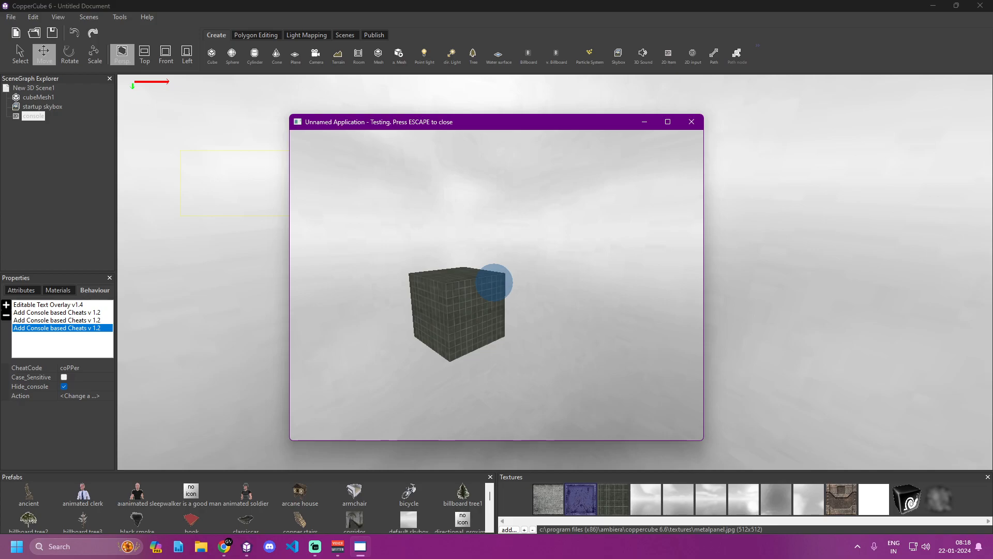
Reopen the cheat console in the test and submit the code copper in all lowercase
key(Tab)
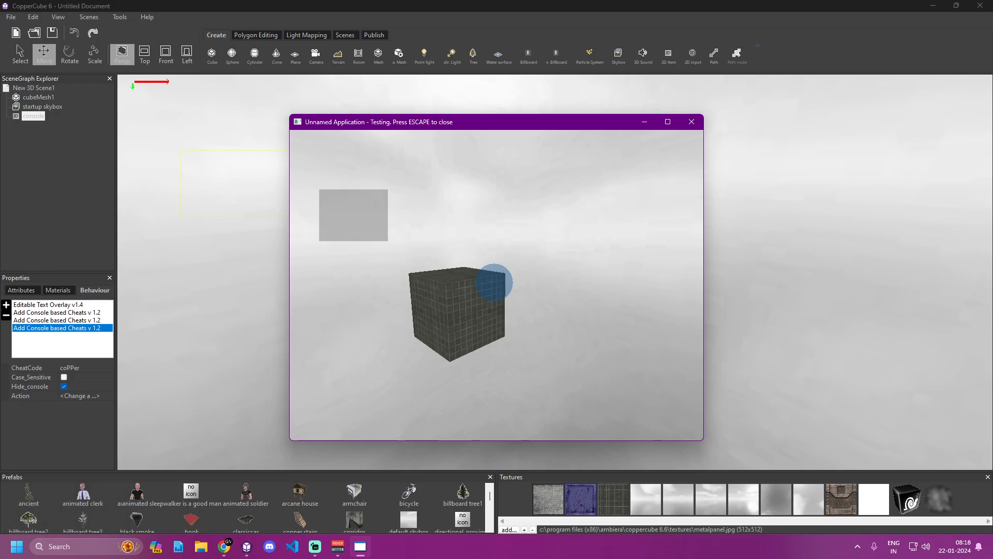
text(copper)
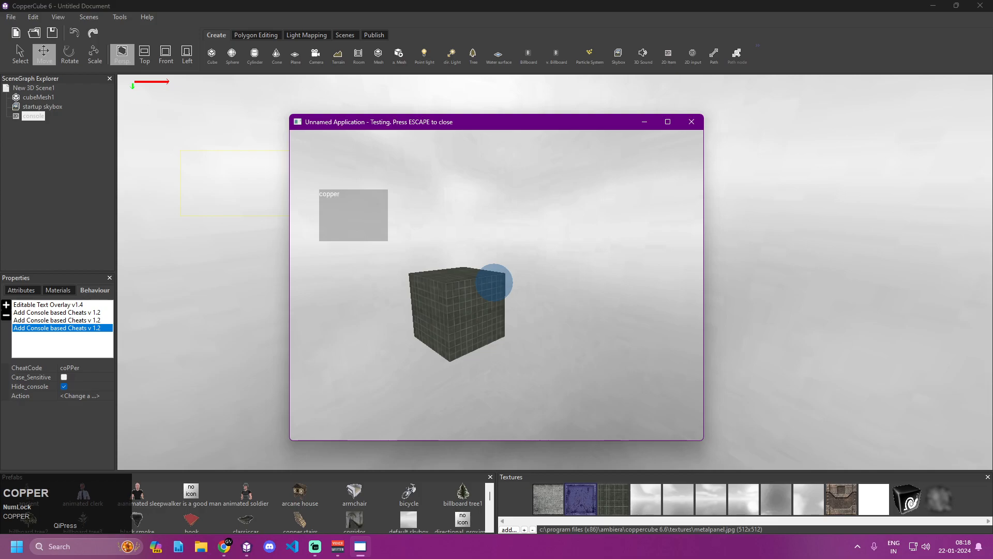
key(Return)
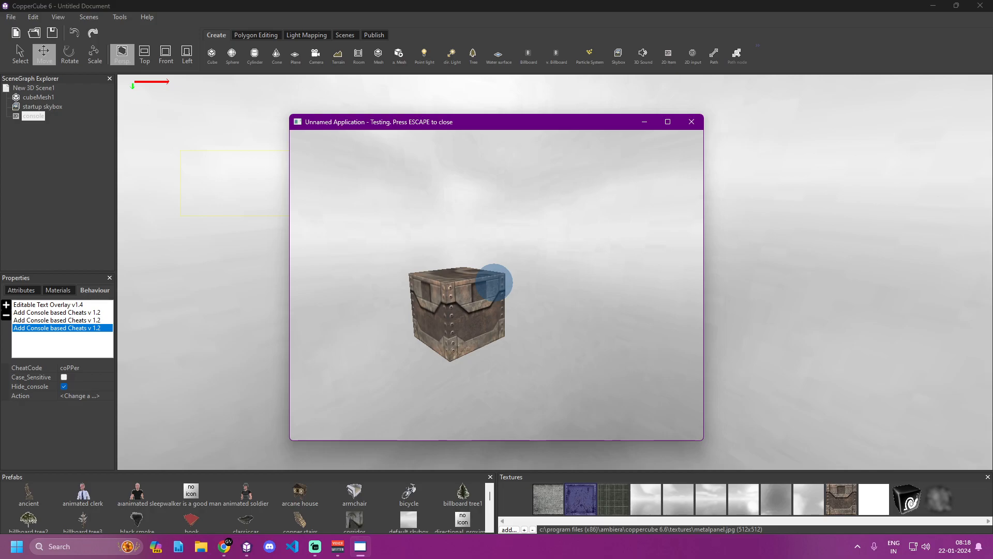
Test the mixed-case code coPPer in the console, checking the behavior's settings in the editor before submitting it
key(Tab)
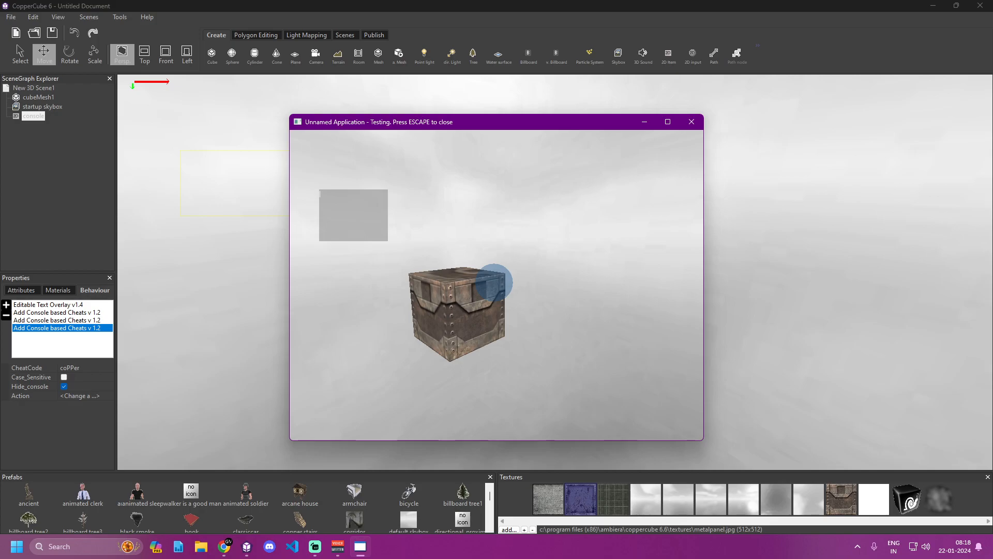
text(coPP)
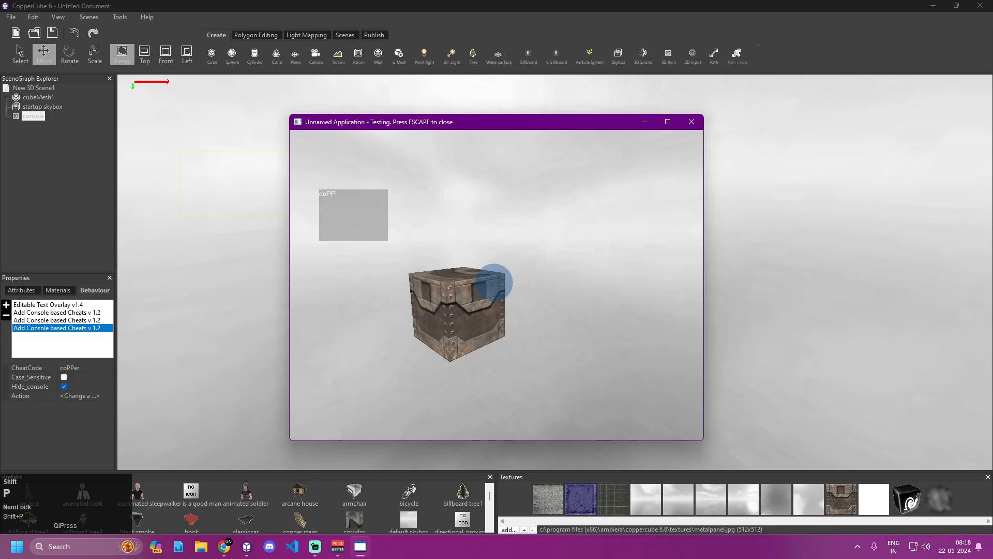
text(er)
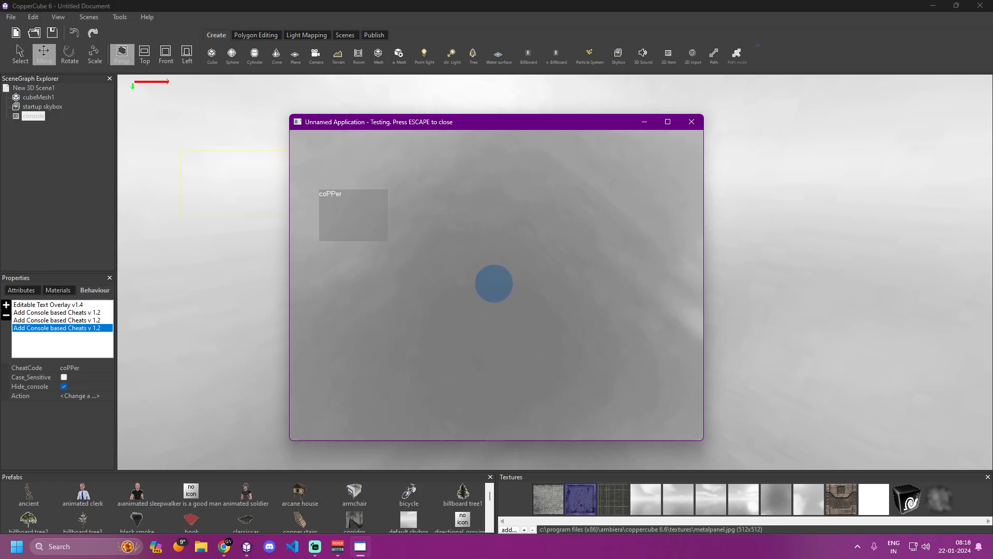
key(alt+Tab)
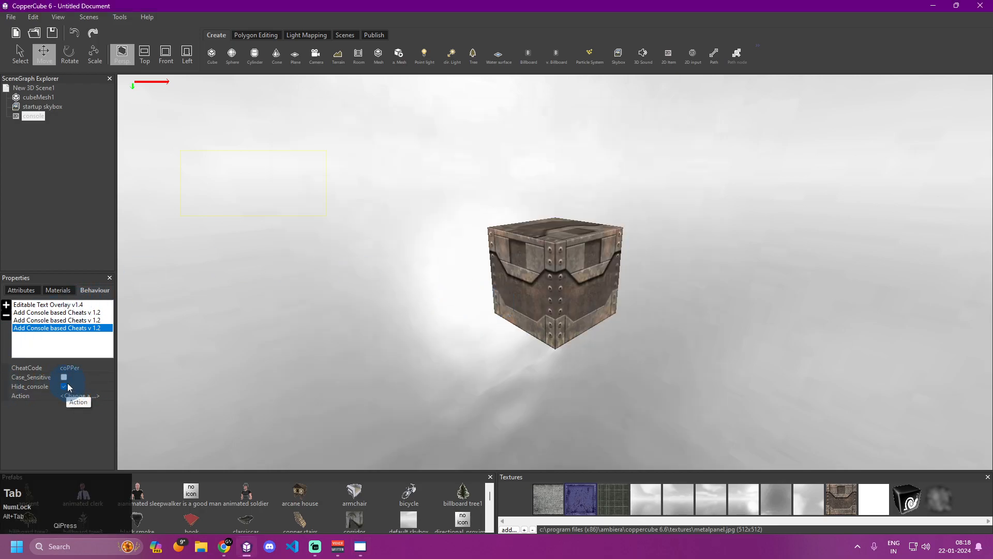
click(360, 547)
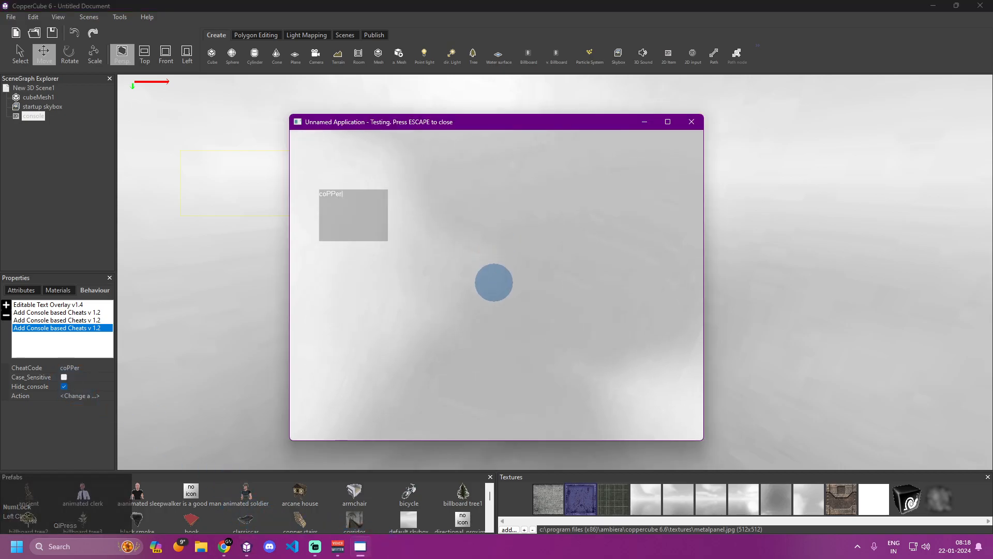
key(Return)
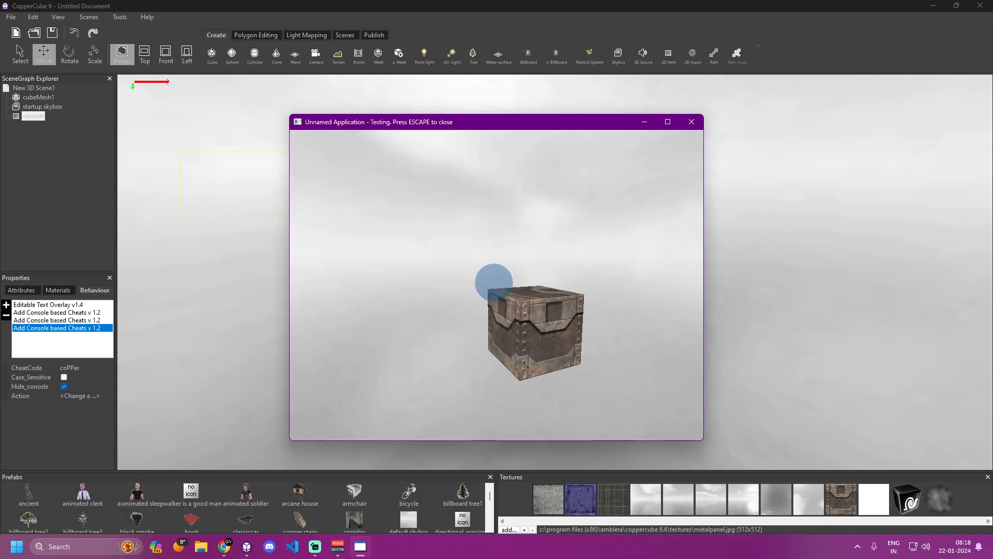
Test case sensitivity by submitting the first cheat code in lowercase in the console
key(Tab)
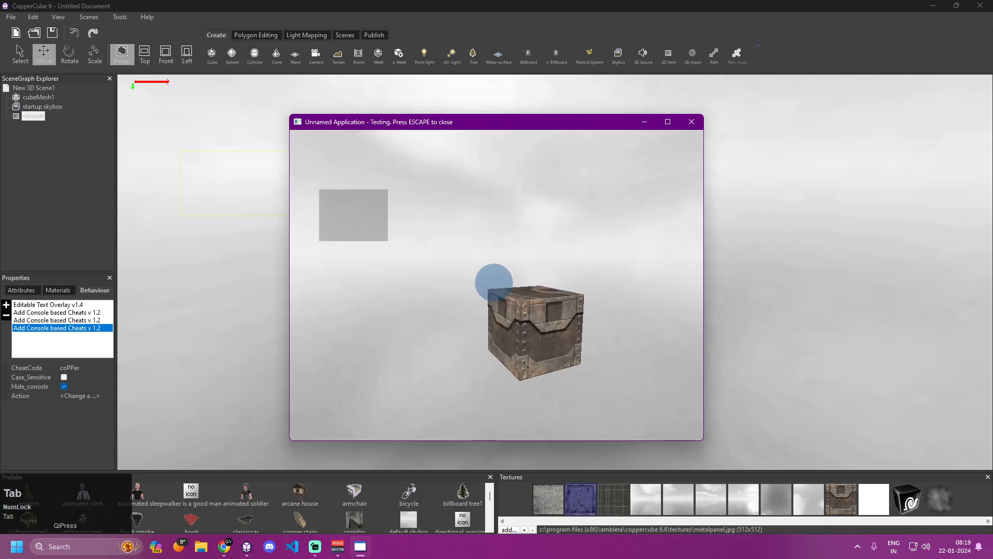
text(vazahat)
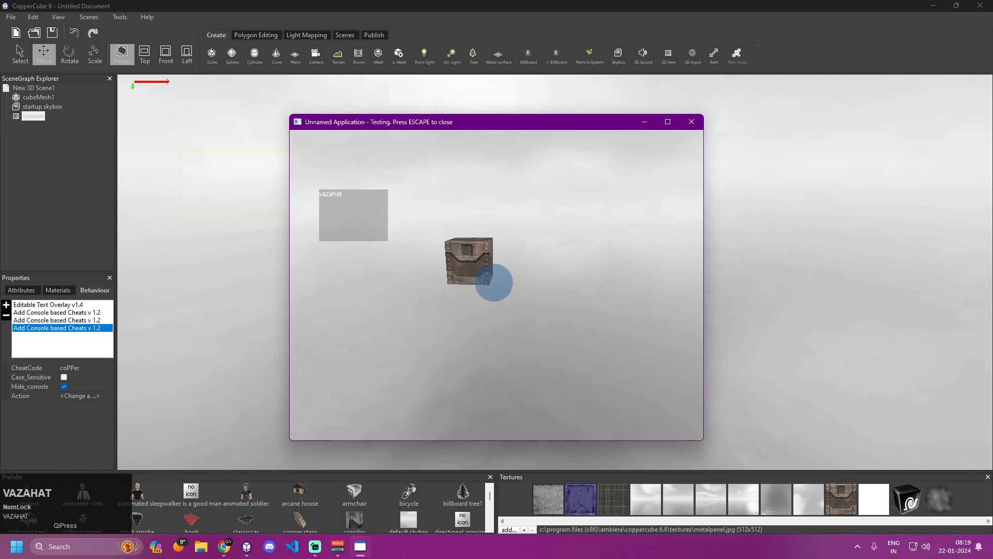
key(Return)
Submit the cheat code Subscribe in the console and move up to the cube to inspect its texture
key(Tab)
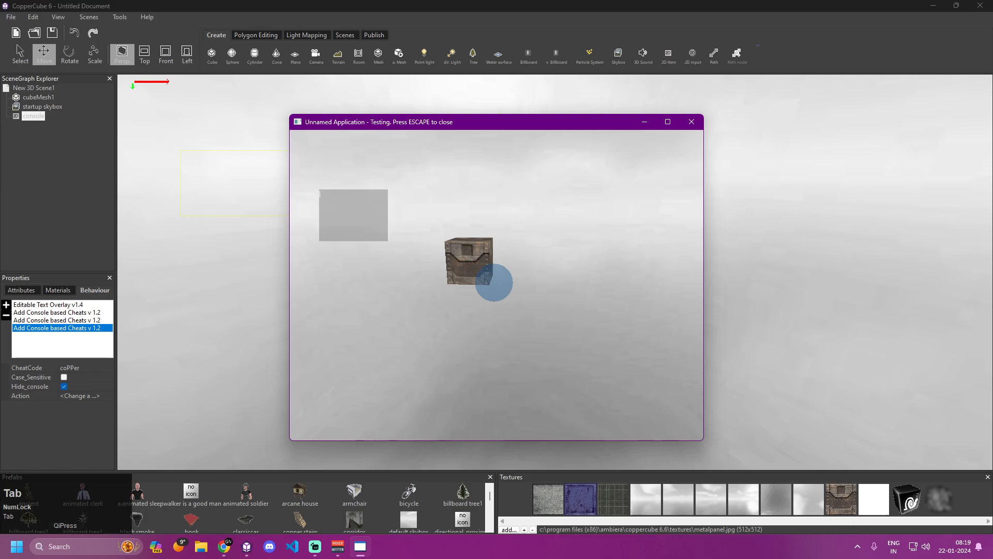
key(shift)
text(Su)
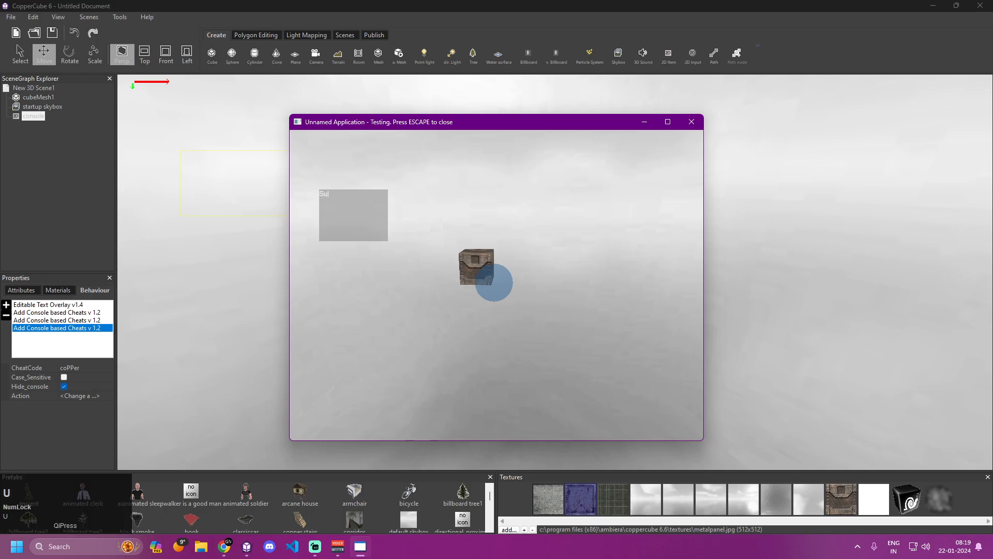
text(bscribe)
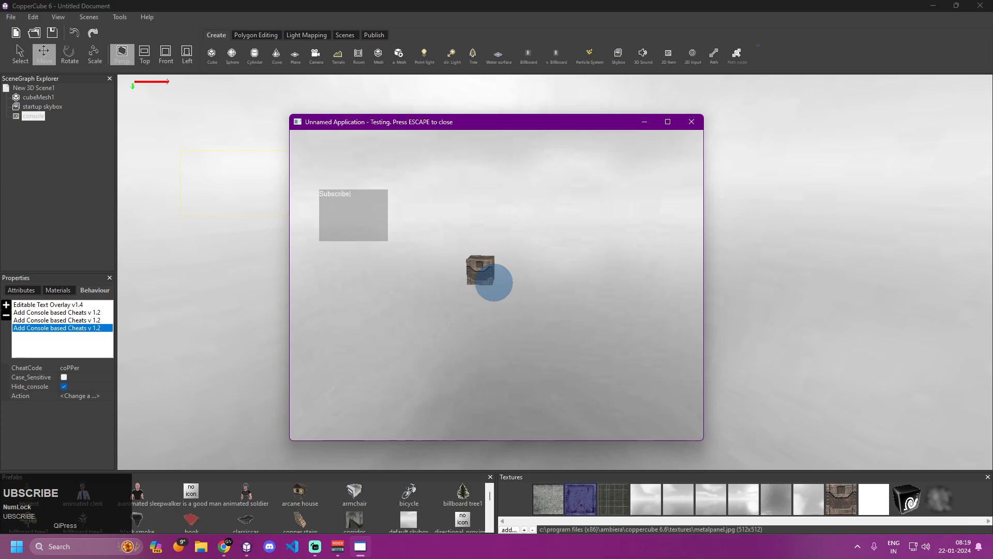
key(Return)
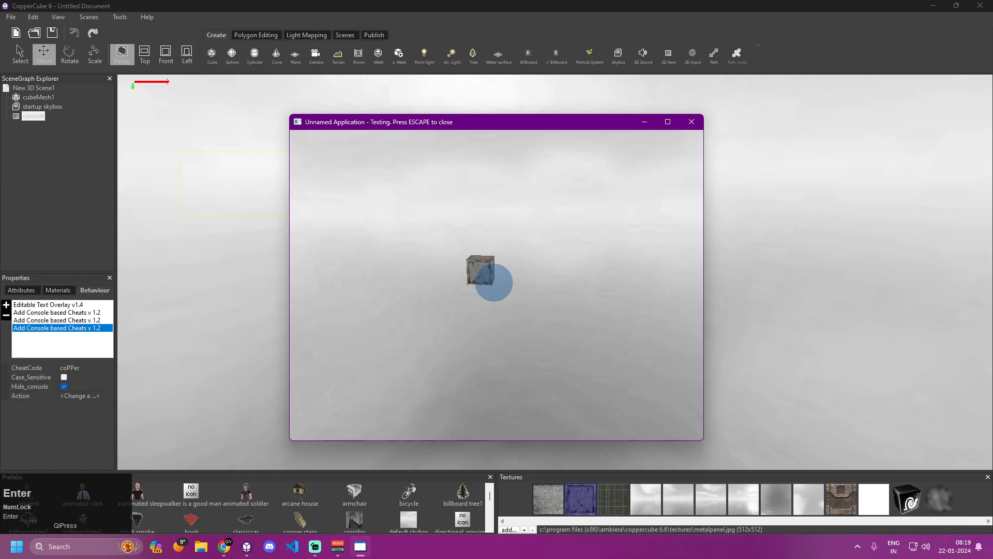
key(w)
key(w)
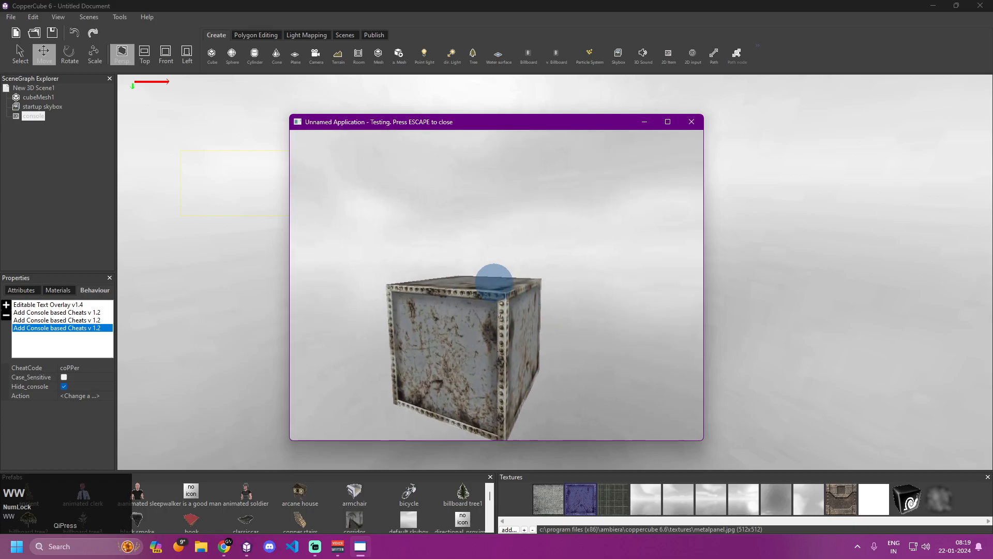
Submit the first cheat code in capitals again, inspect the cube up close, and close the test application
key(Tab)
text(VAZAHATR)
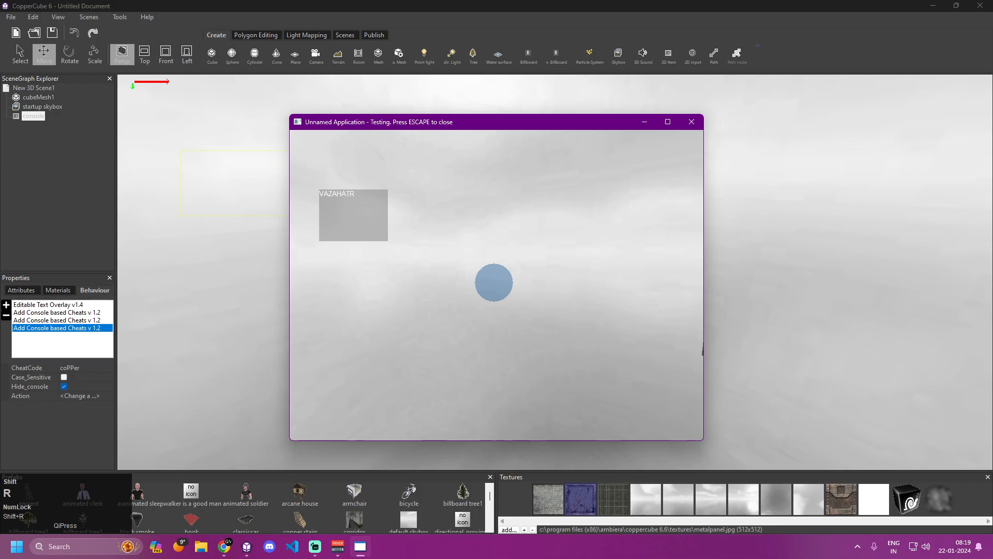
key(BackSpace)
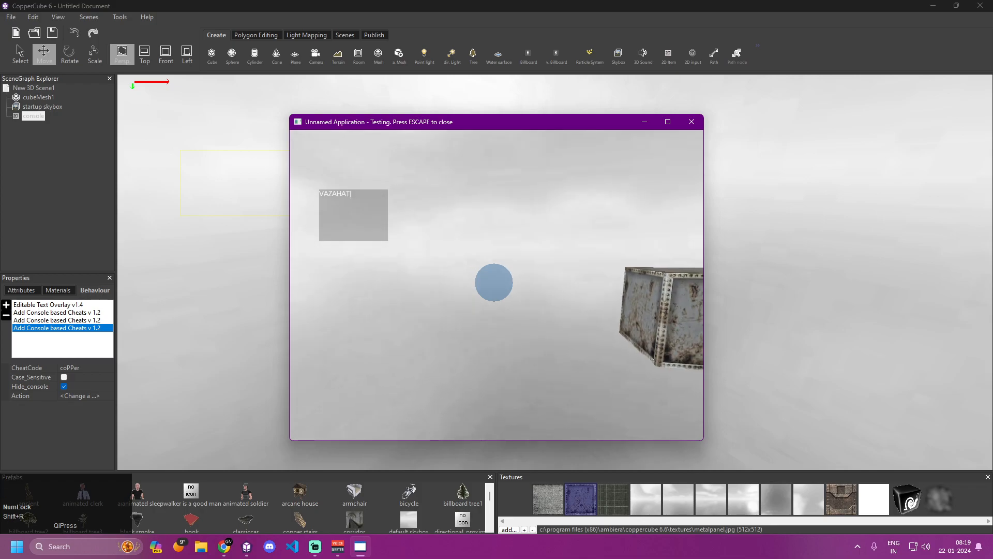
key(Return)
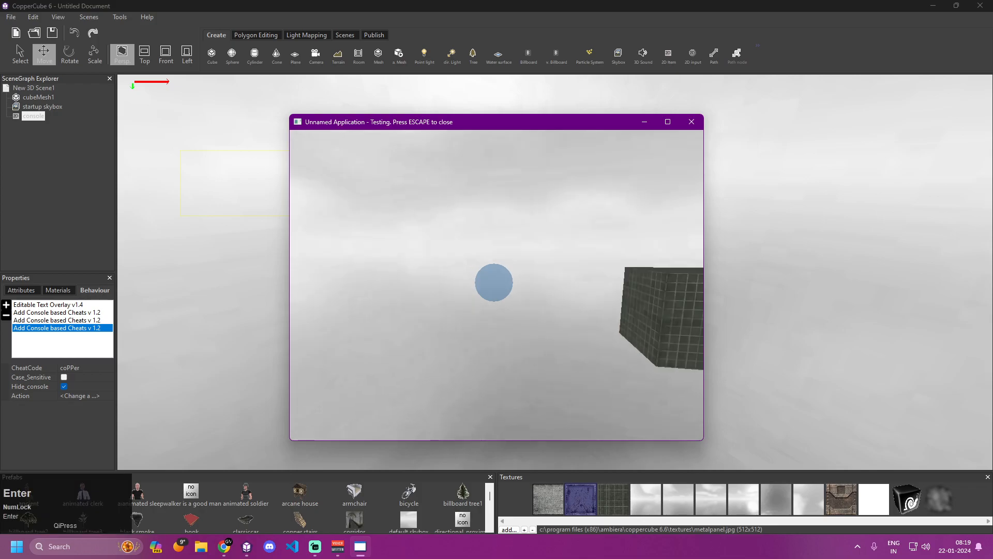
key(w)
key(w)
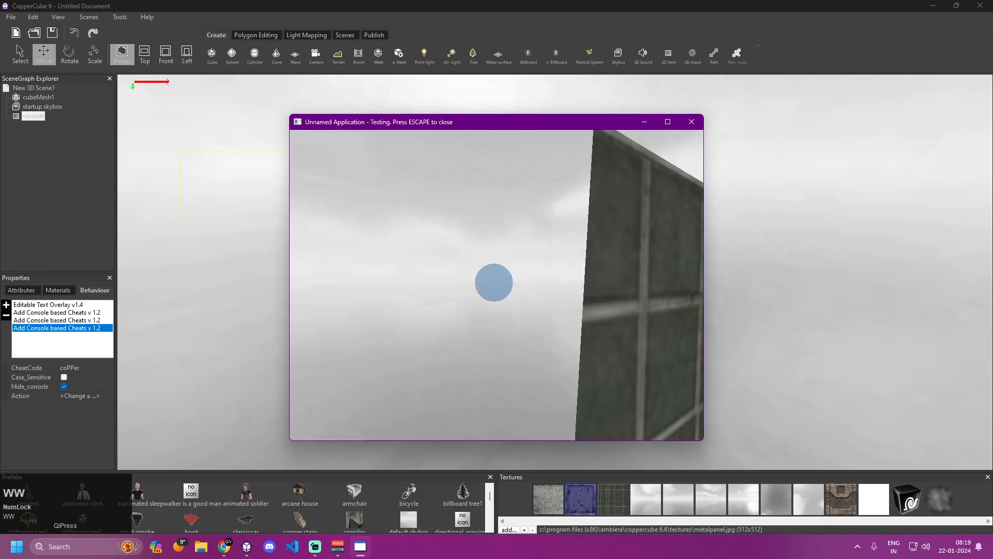
key(s)
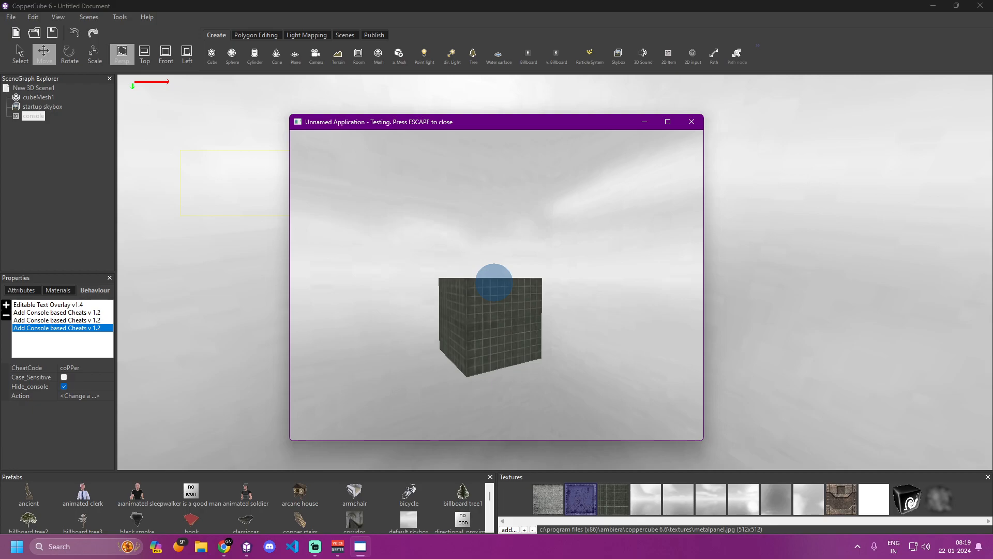
key(Escape)
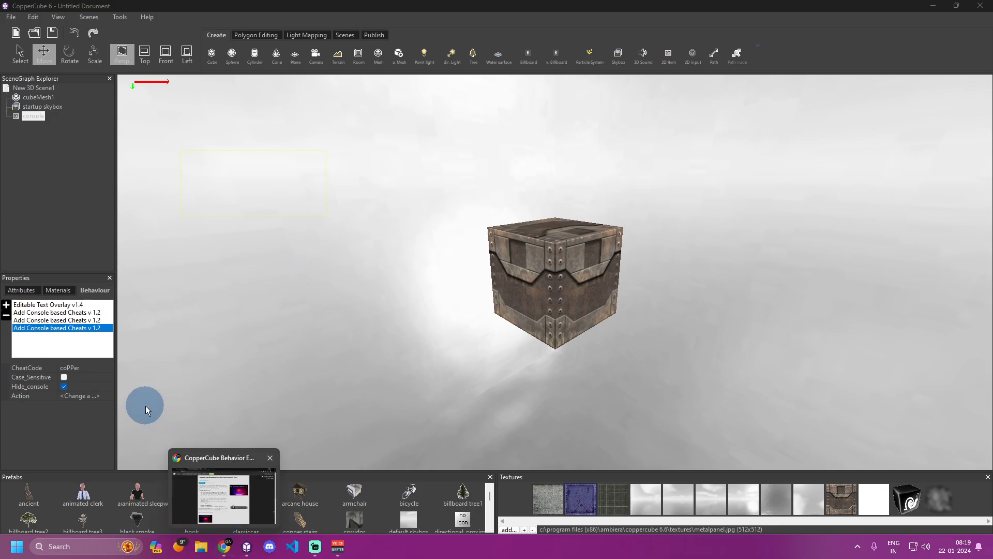
Switch to Chrome to review the Cheat Codes v1.2 extension page on itch.io, and return to CopperCube
click(224, 547)
click(78, 10)
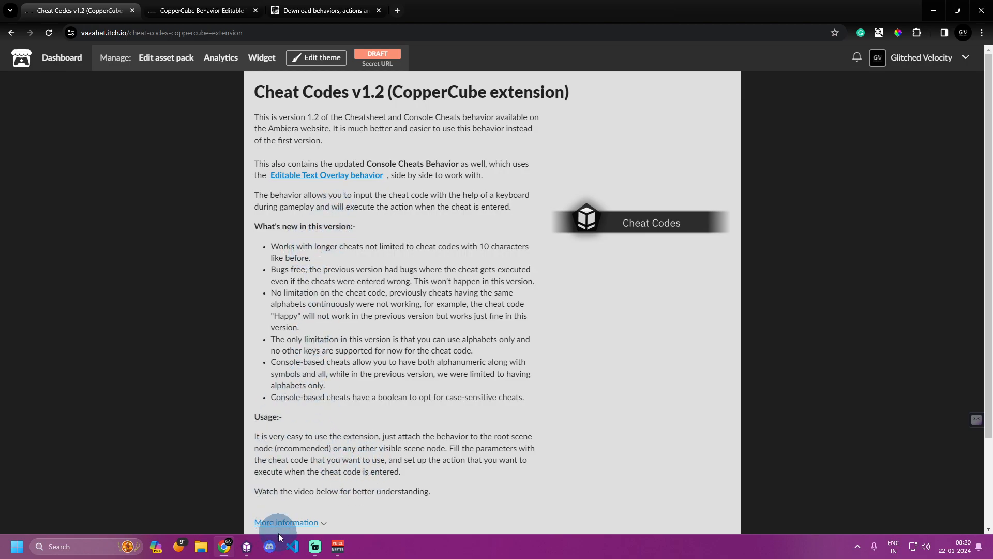
click(247, 547)
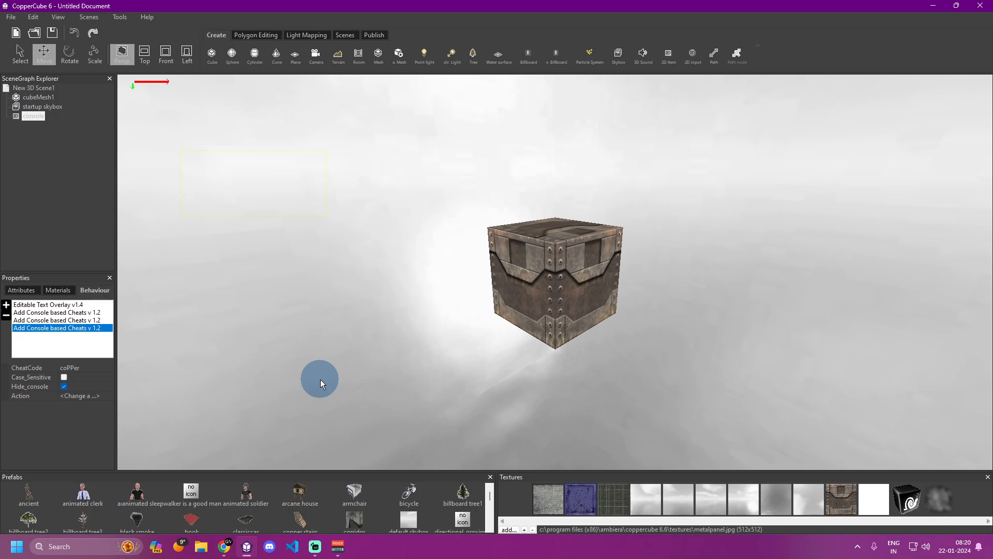
Review the settings of the console overlay's Editable Text Overlay and first cheat behaviours, and the scene's key-press behaviour
click(54, 305)
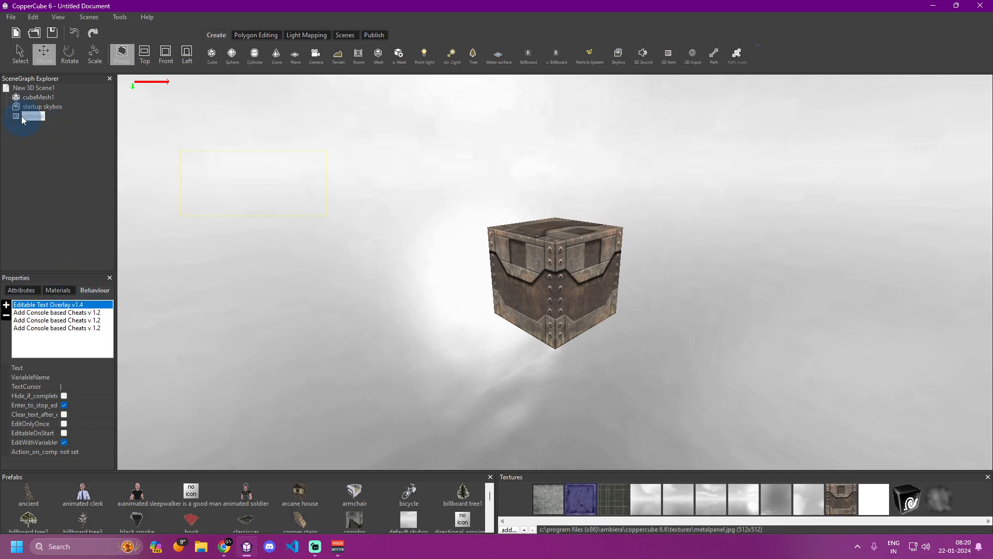
click(19, 90)
click(105, 388)
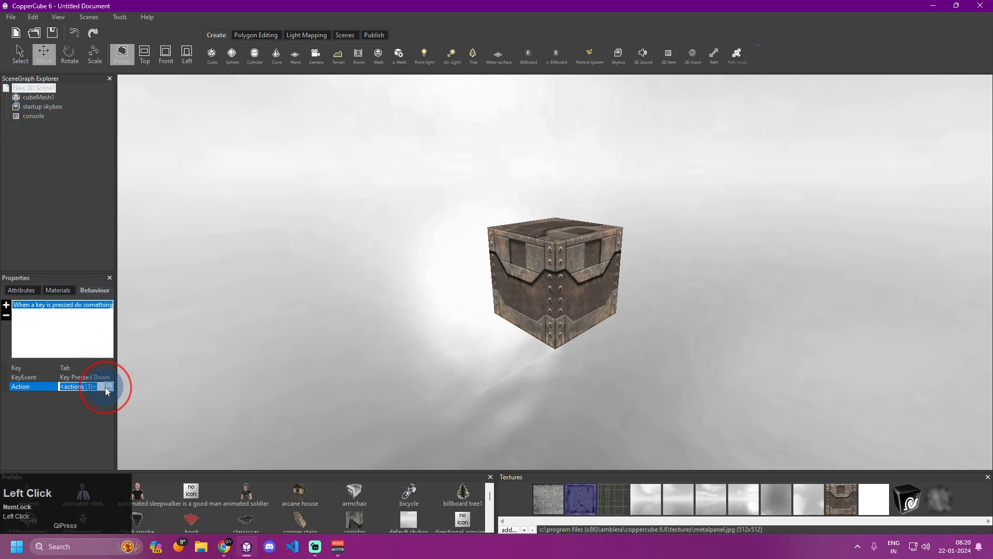
click(40, 117)
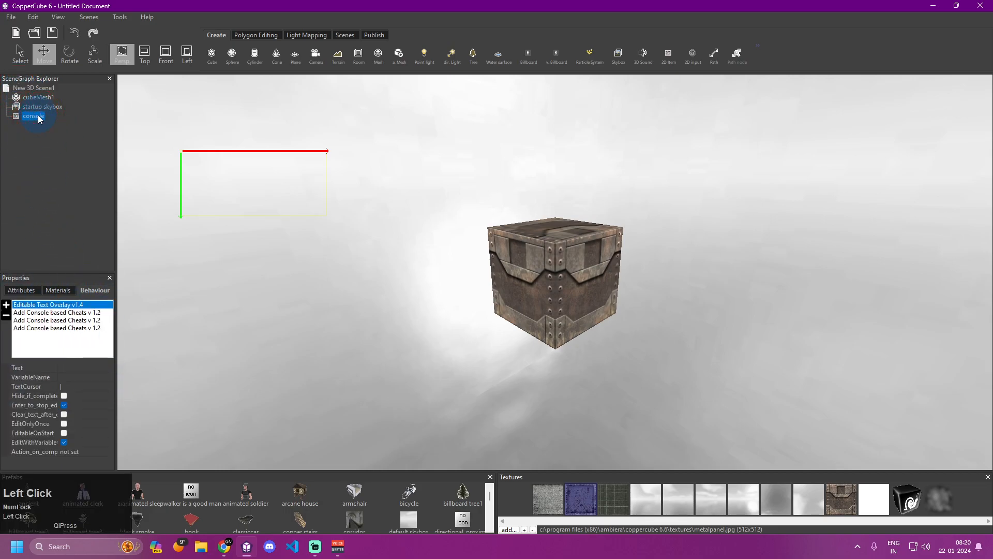
click(56, 314)
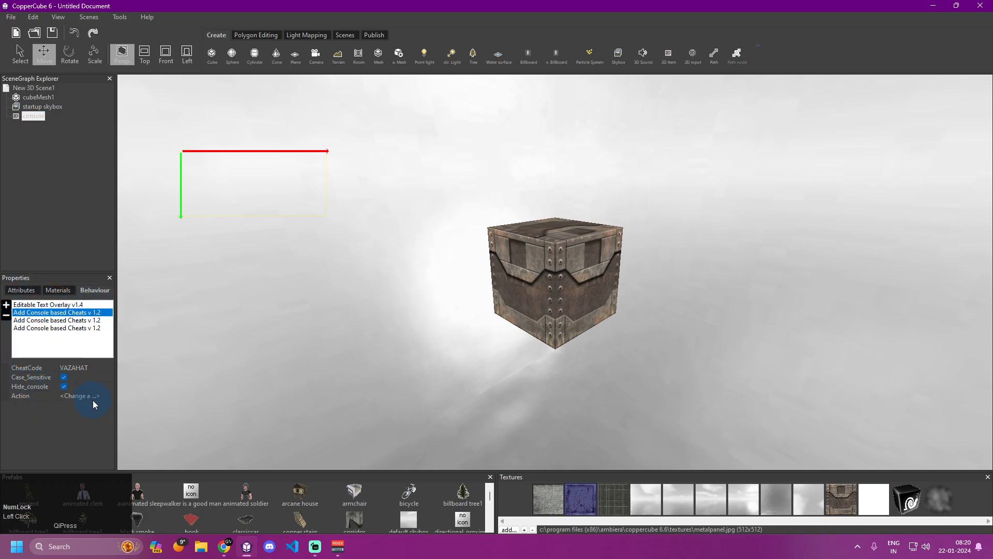
click(82, 306)
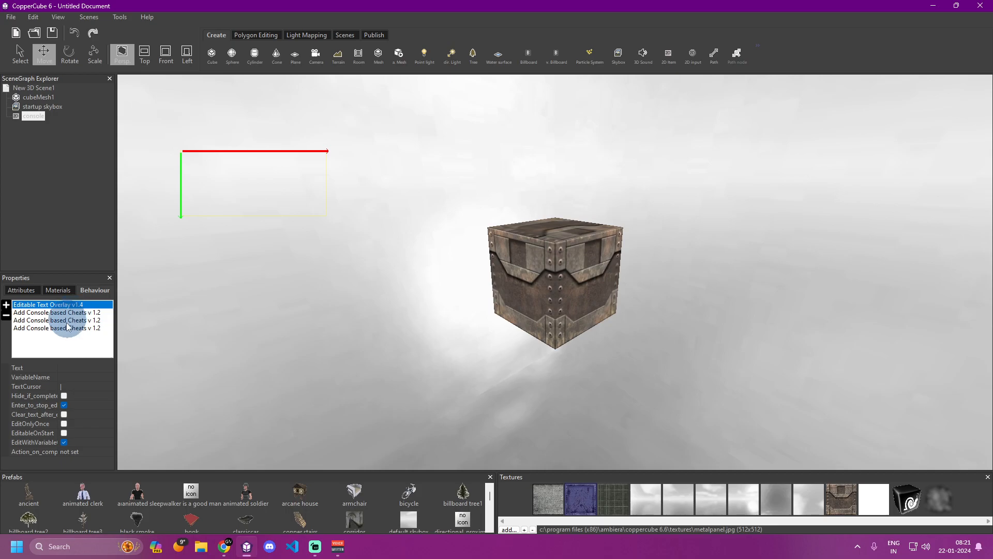
scroll(41, 395, down, 2)
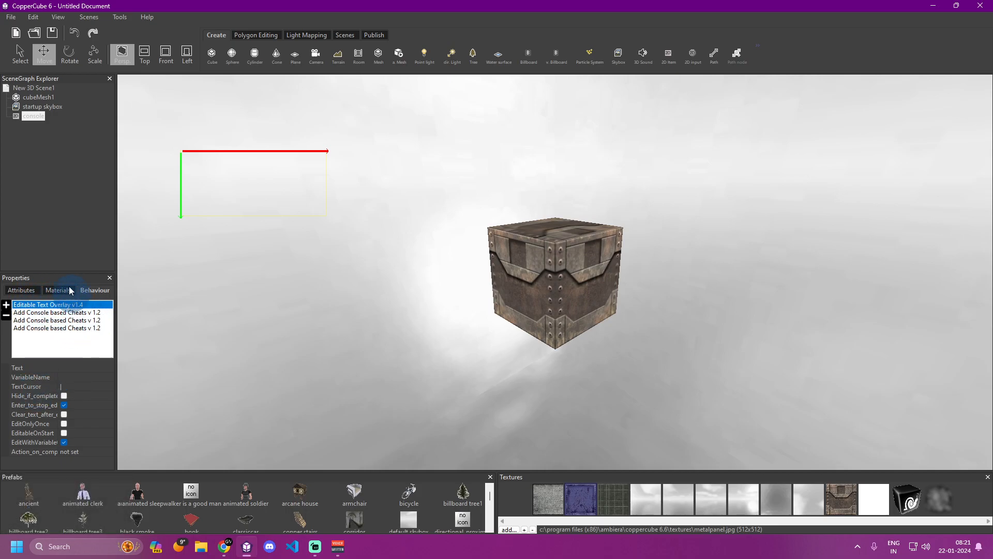
click(33, 313)
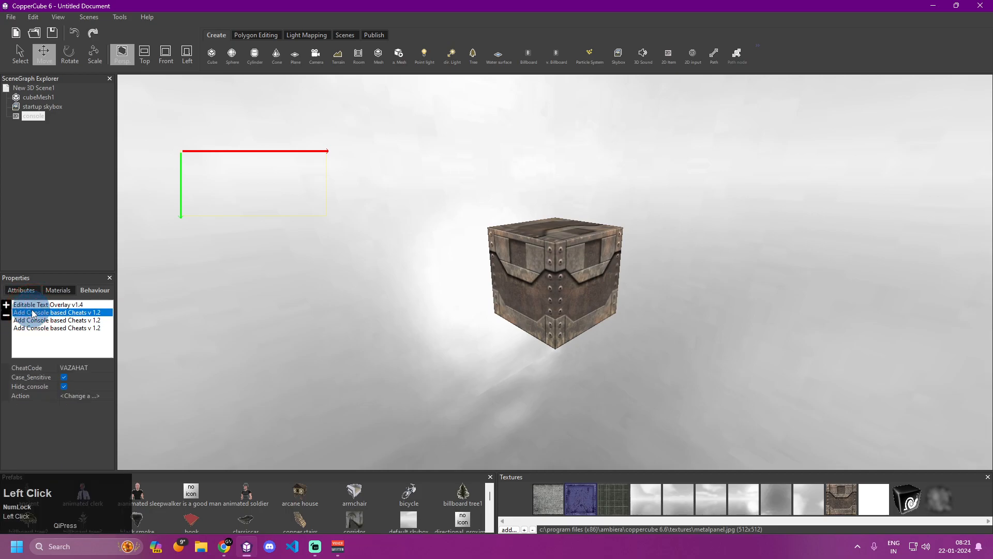